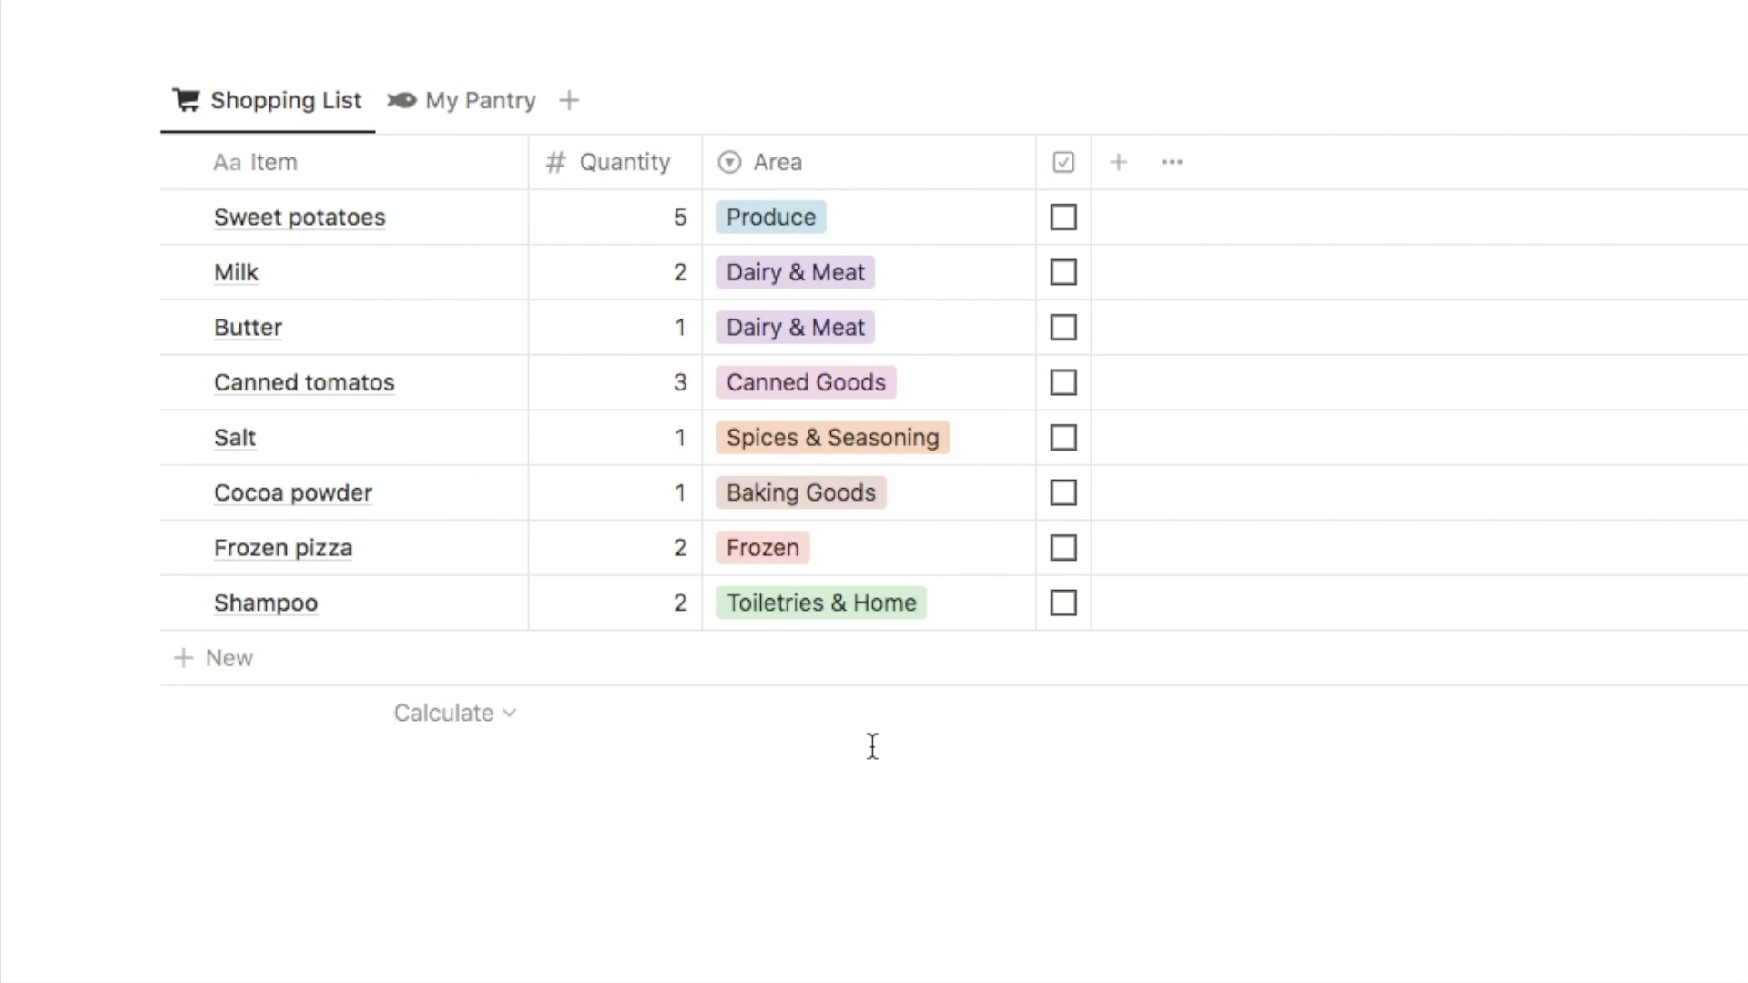
# Put Toiletries & Home first among the Area options, mark Shampoo bought, then view My Pantry
pyautogui.scroll(-1, 873, 747)
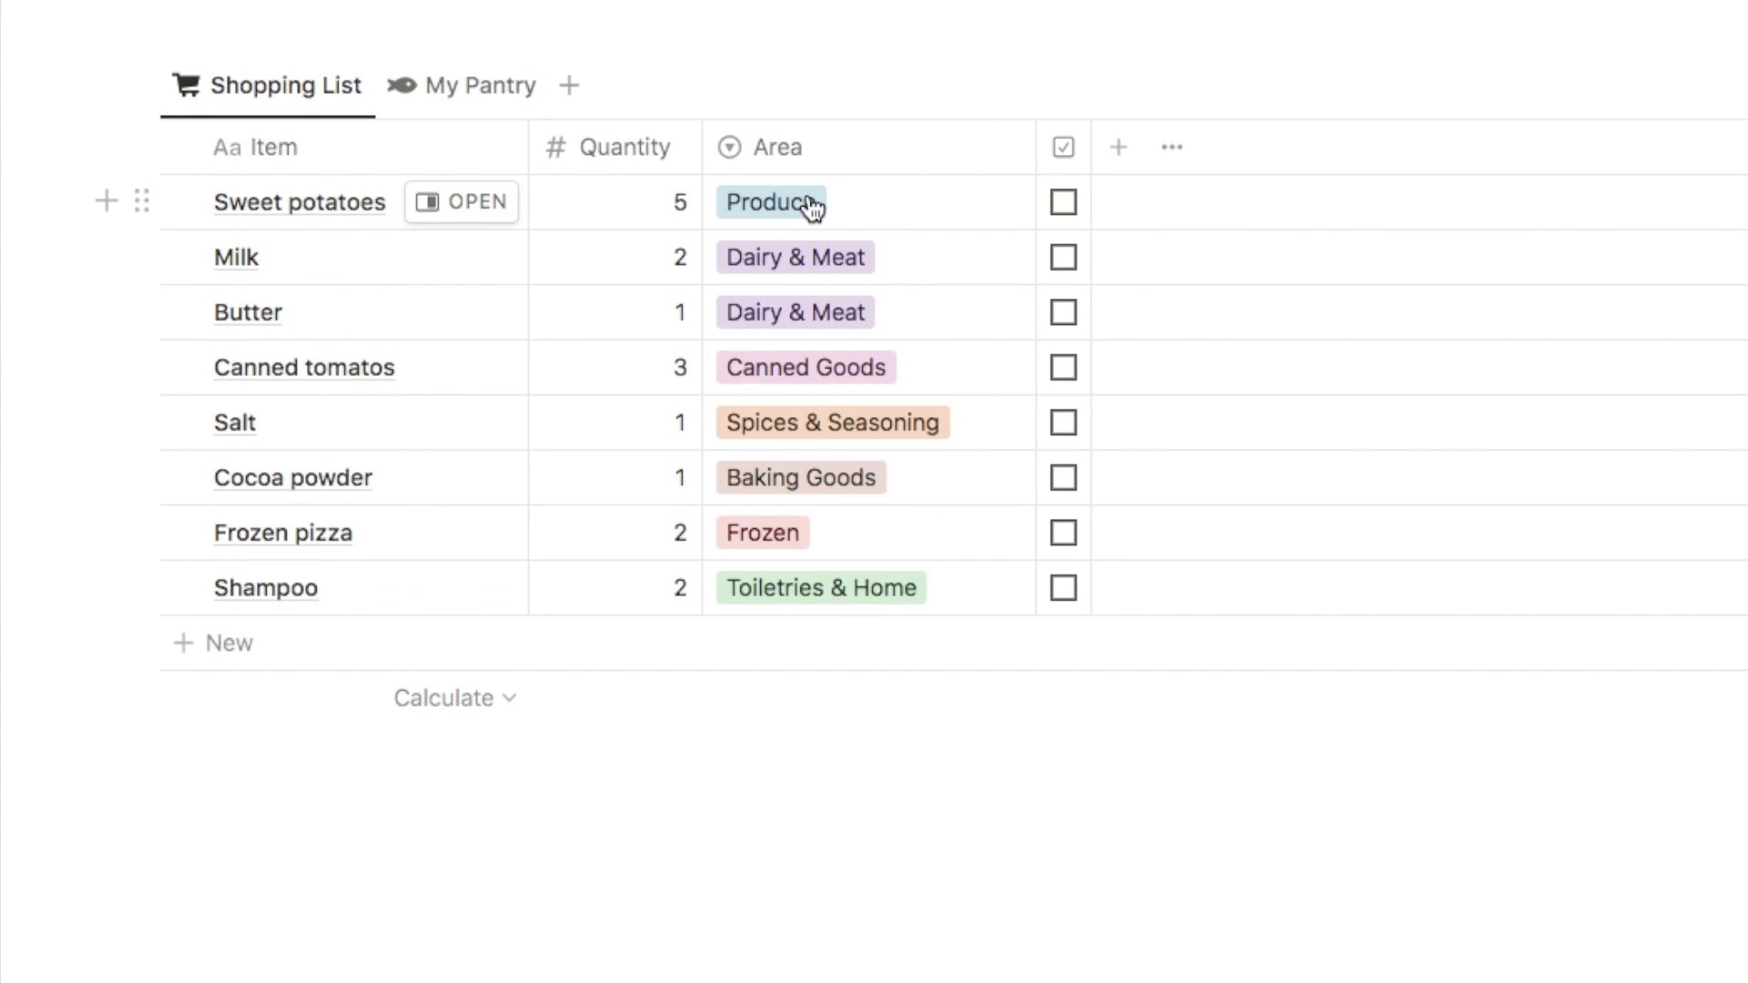
pyautogui.click(809, 196)
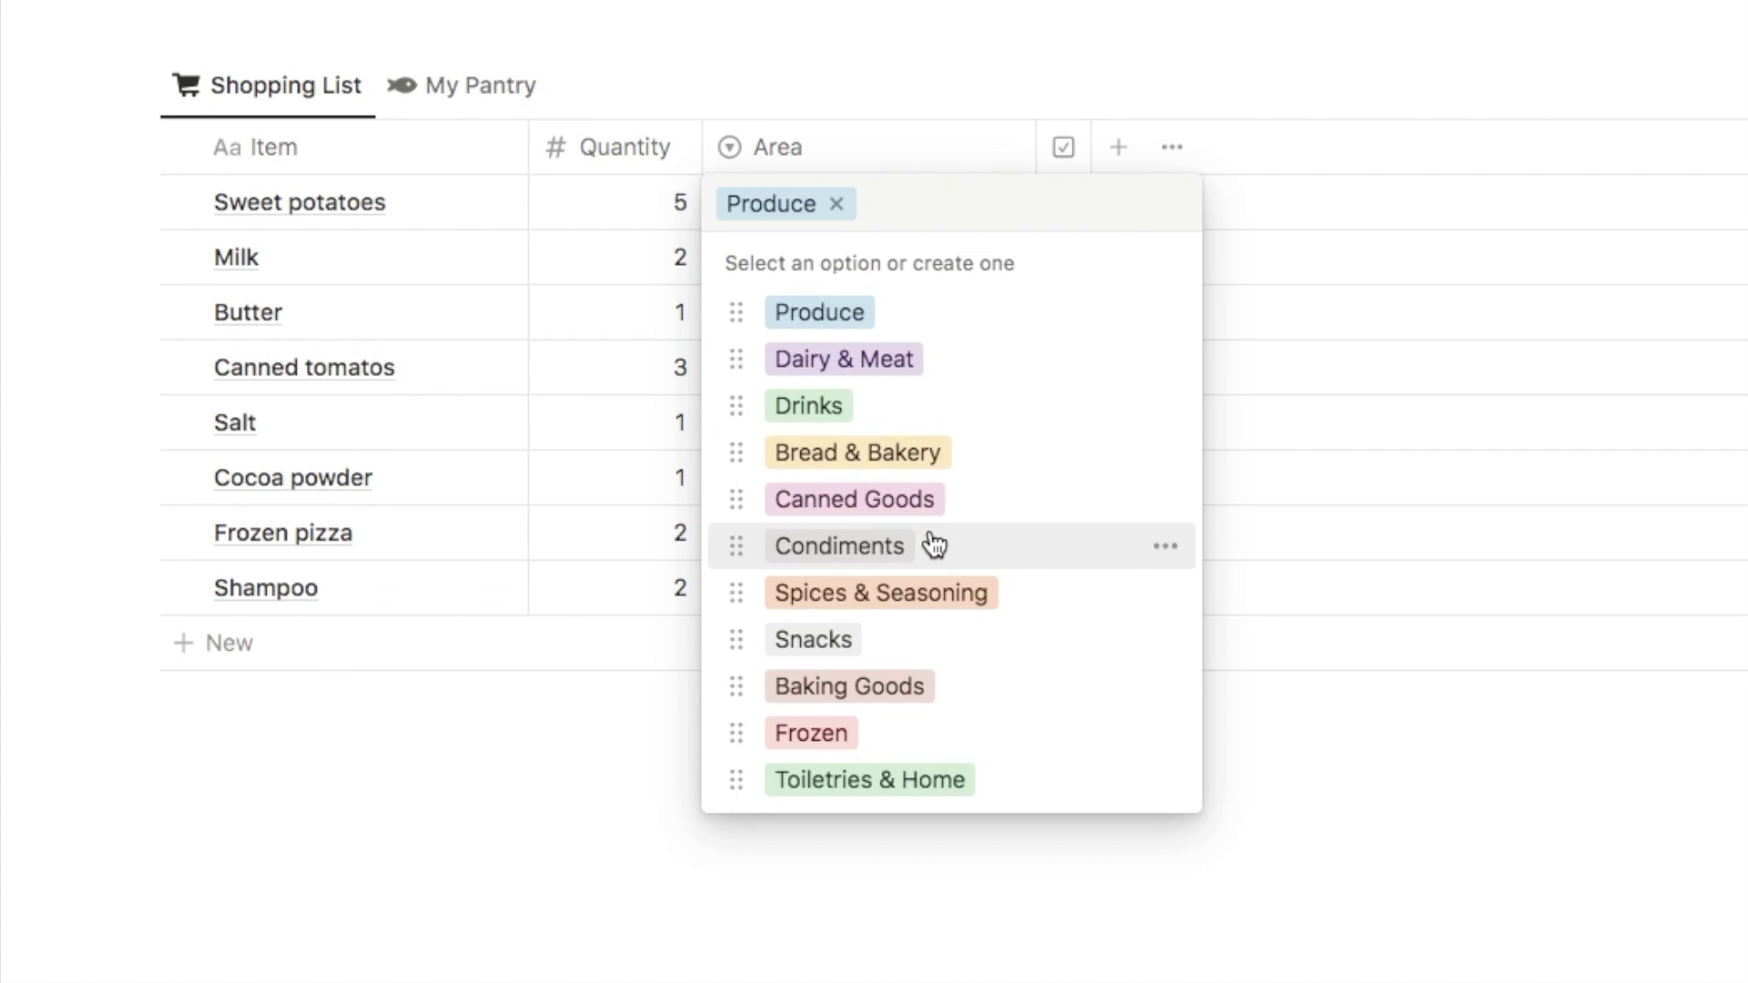
pyautogui.moveTo(866, 773); pyautogui.dragTo(941, 333)
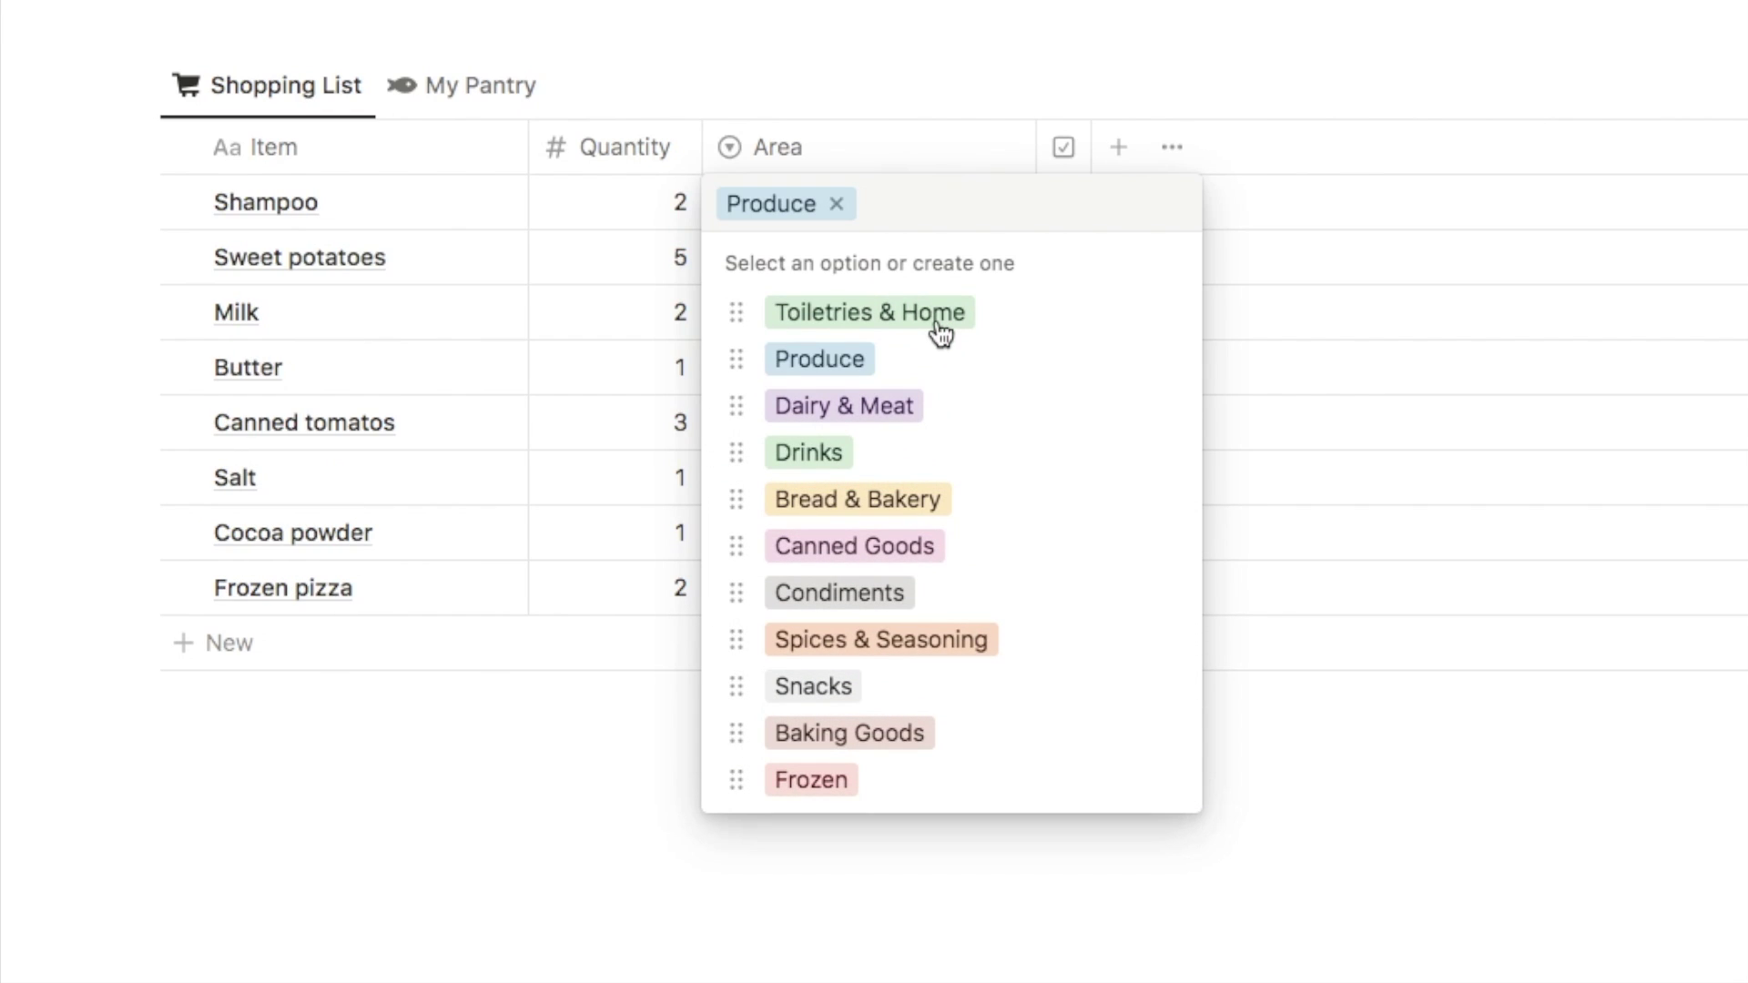
pyautogui.click(943, 73)
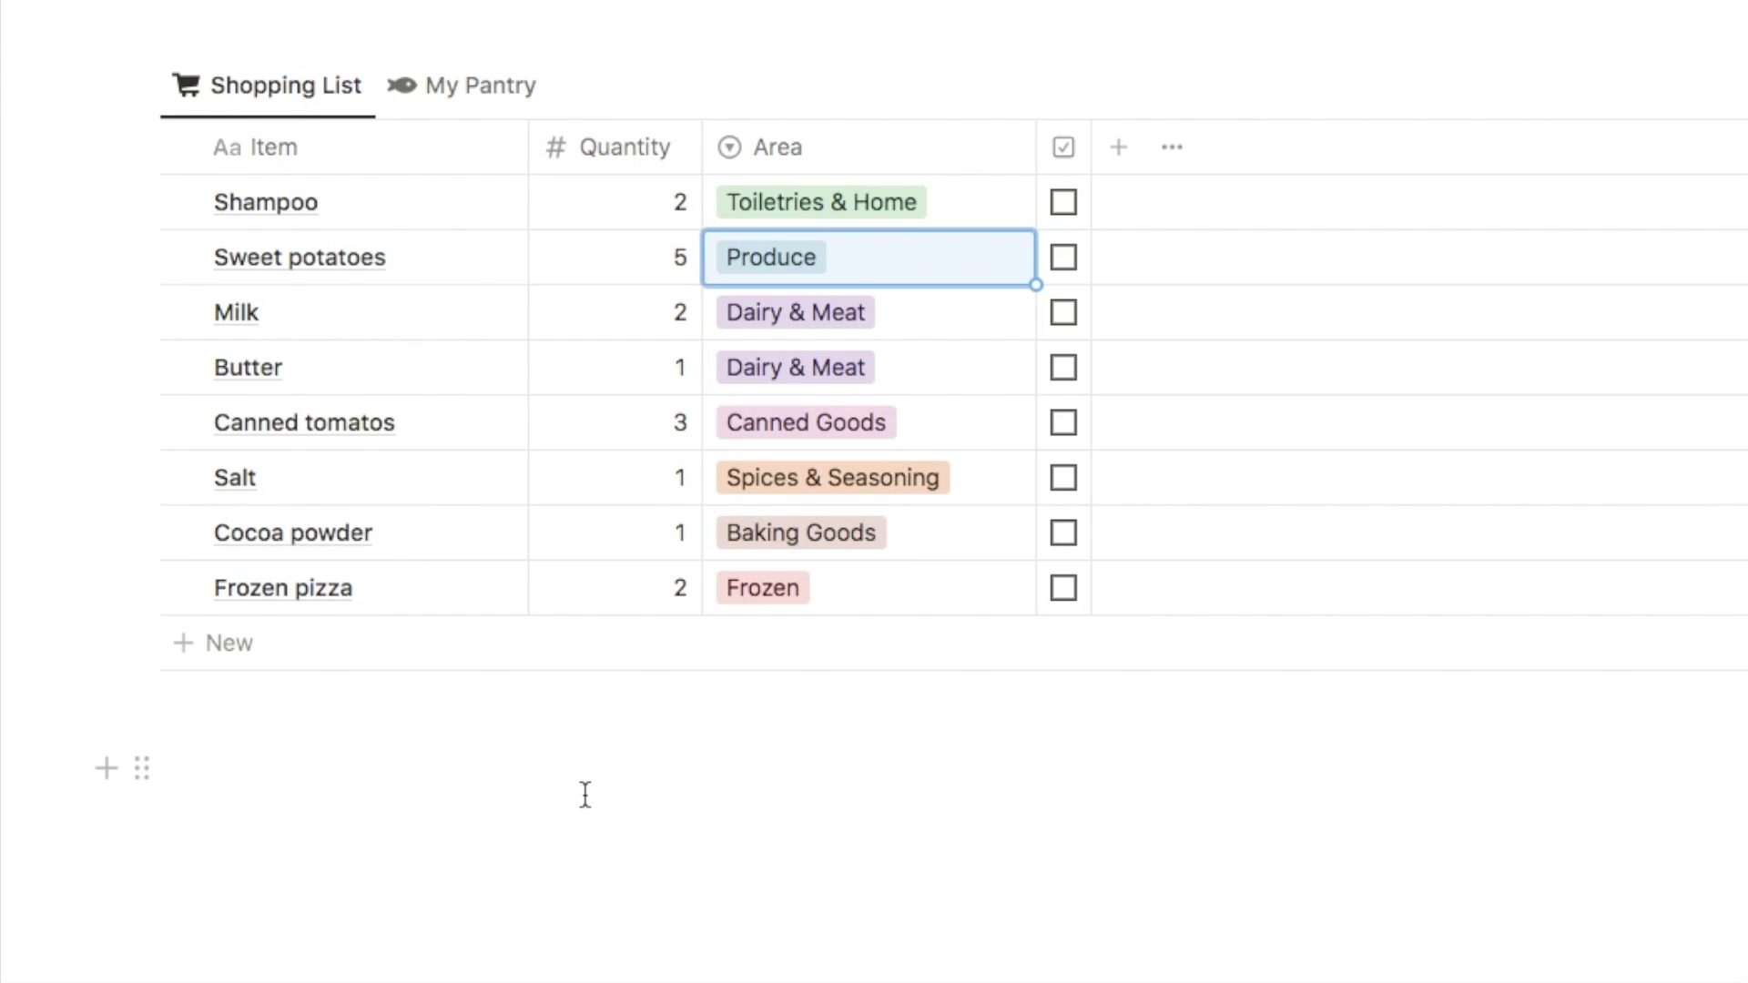
pyautogui.click(1062, 214)
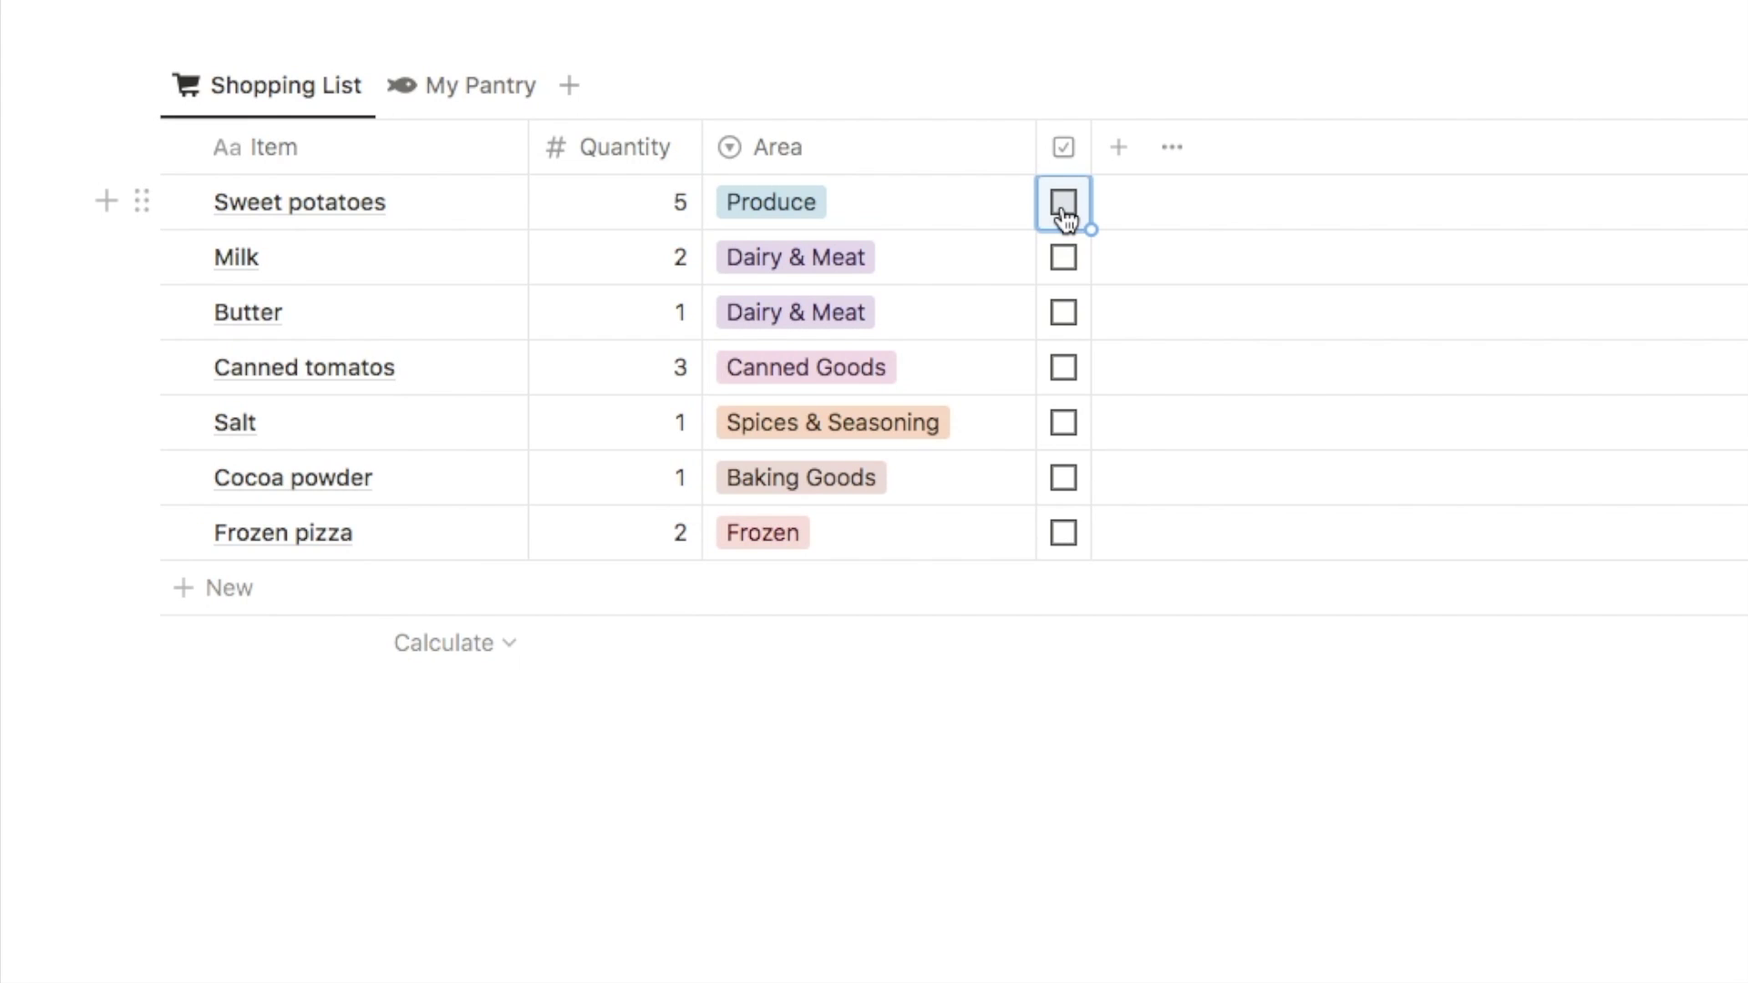
pyautogui.click(475, 106)
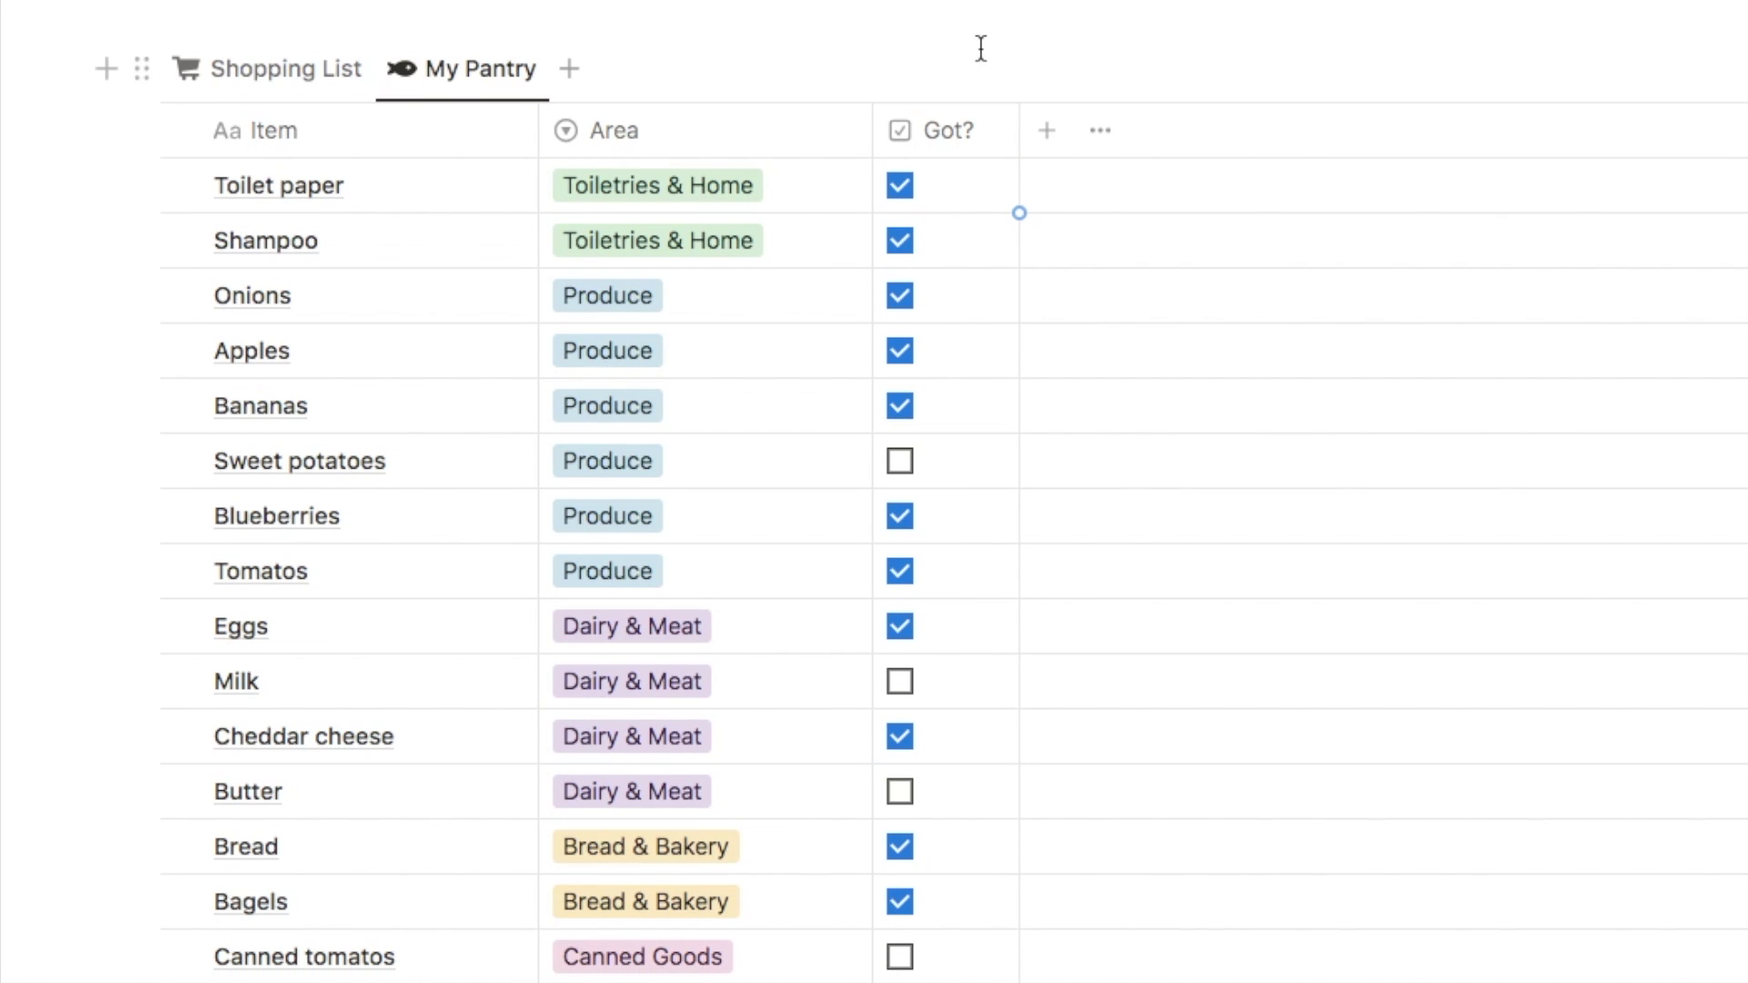
# In My Pantry, uncheck Apples' Got? box so it moves to the Shopping List
pyautogui.scroll(-5, 981, 55)
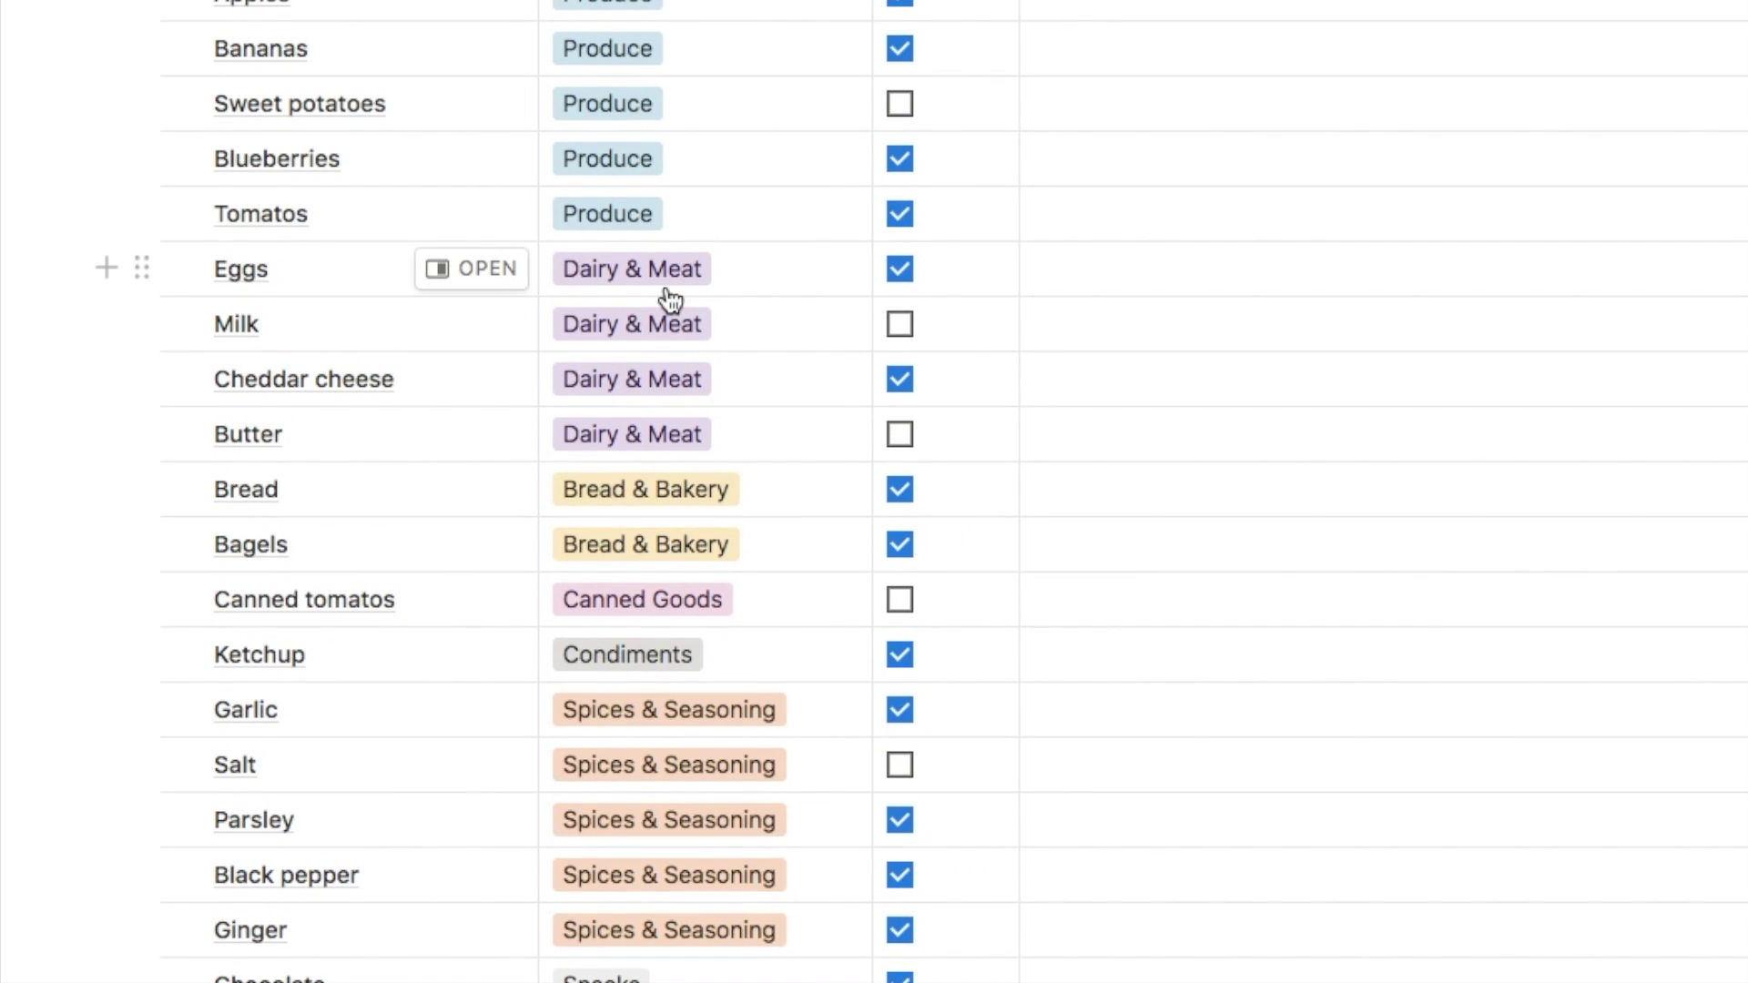
pyautogui.scroll(5, 1159, 261)
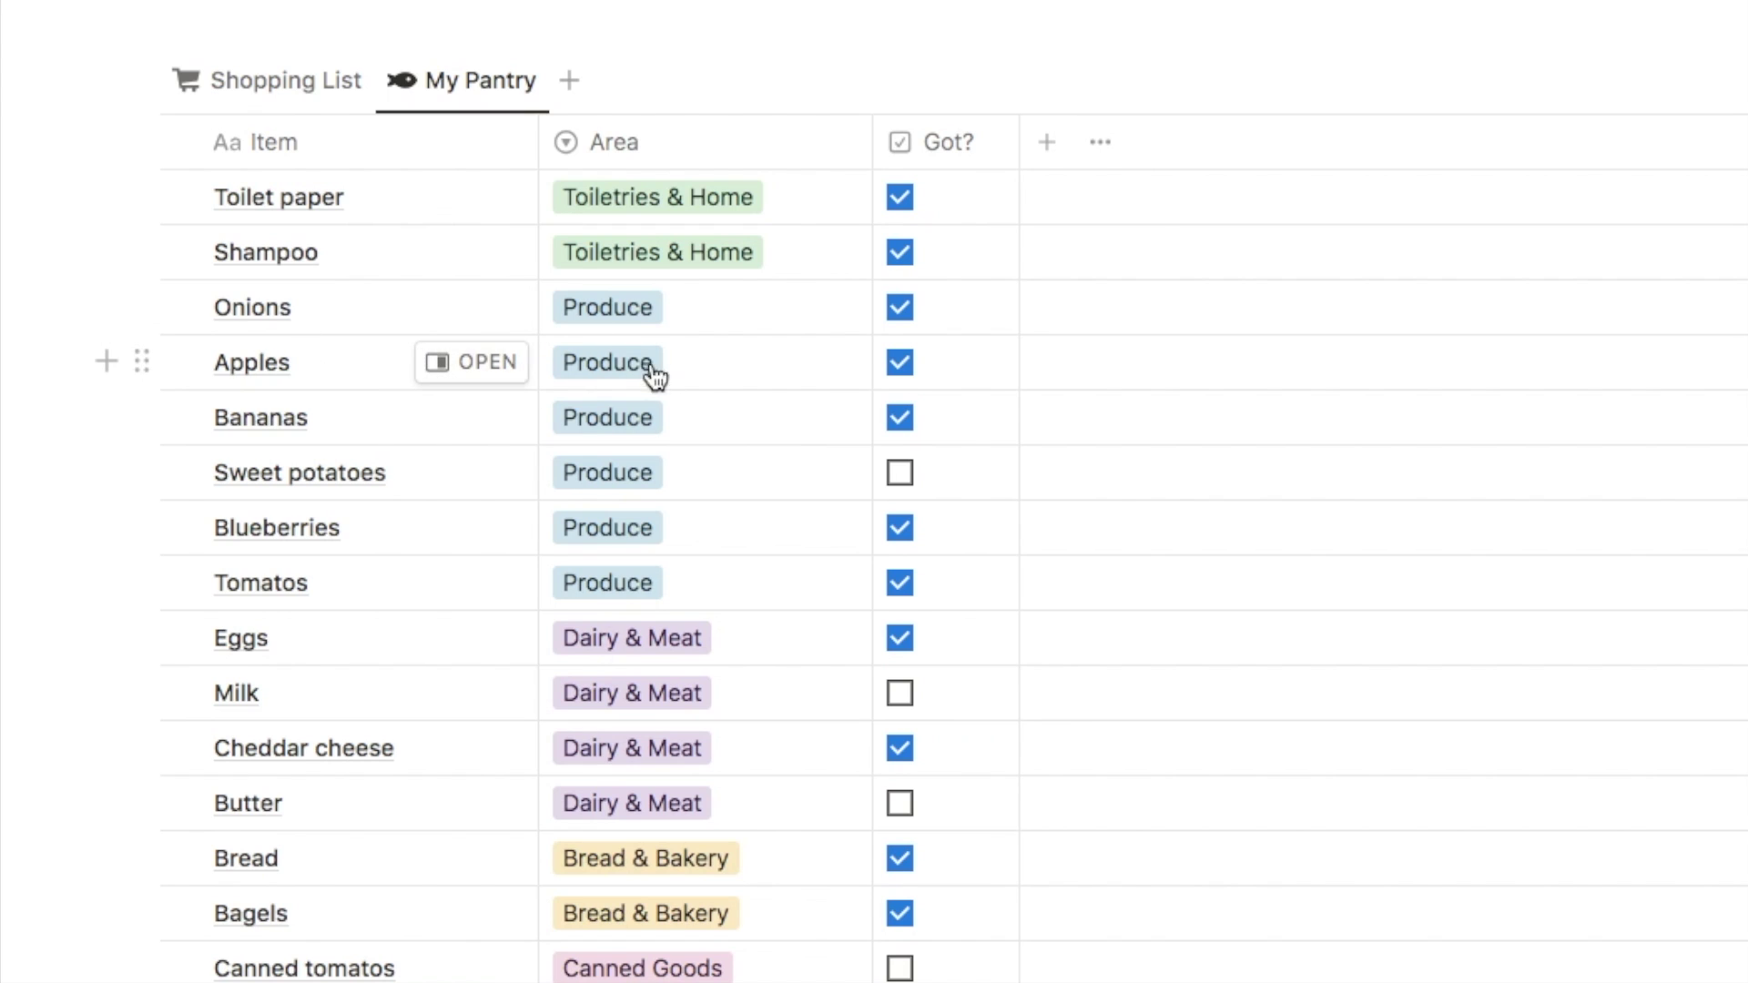
pyautogui.click(904, 366)
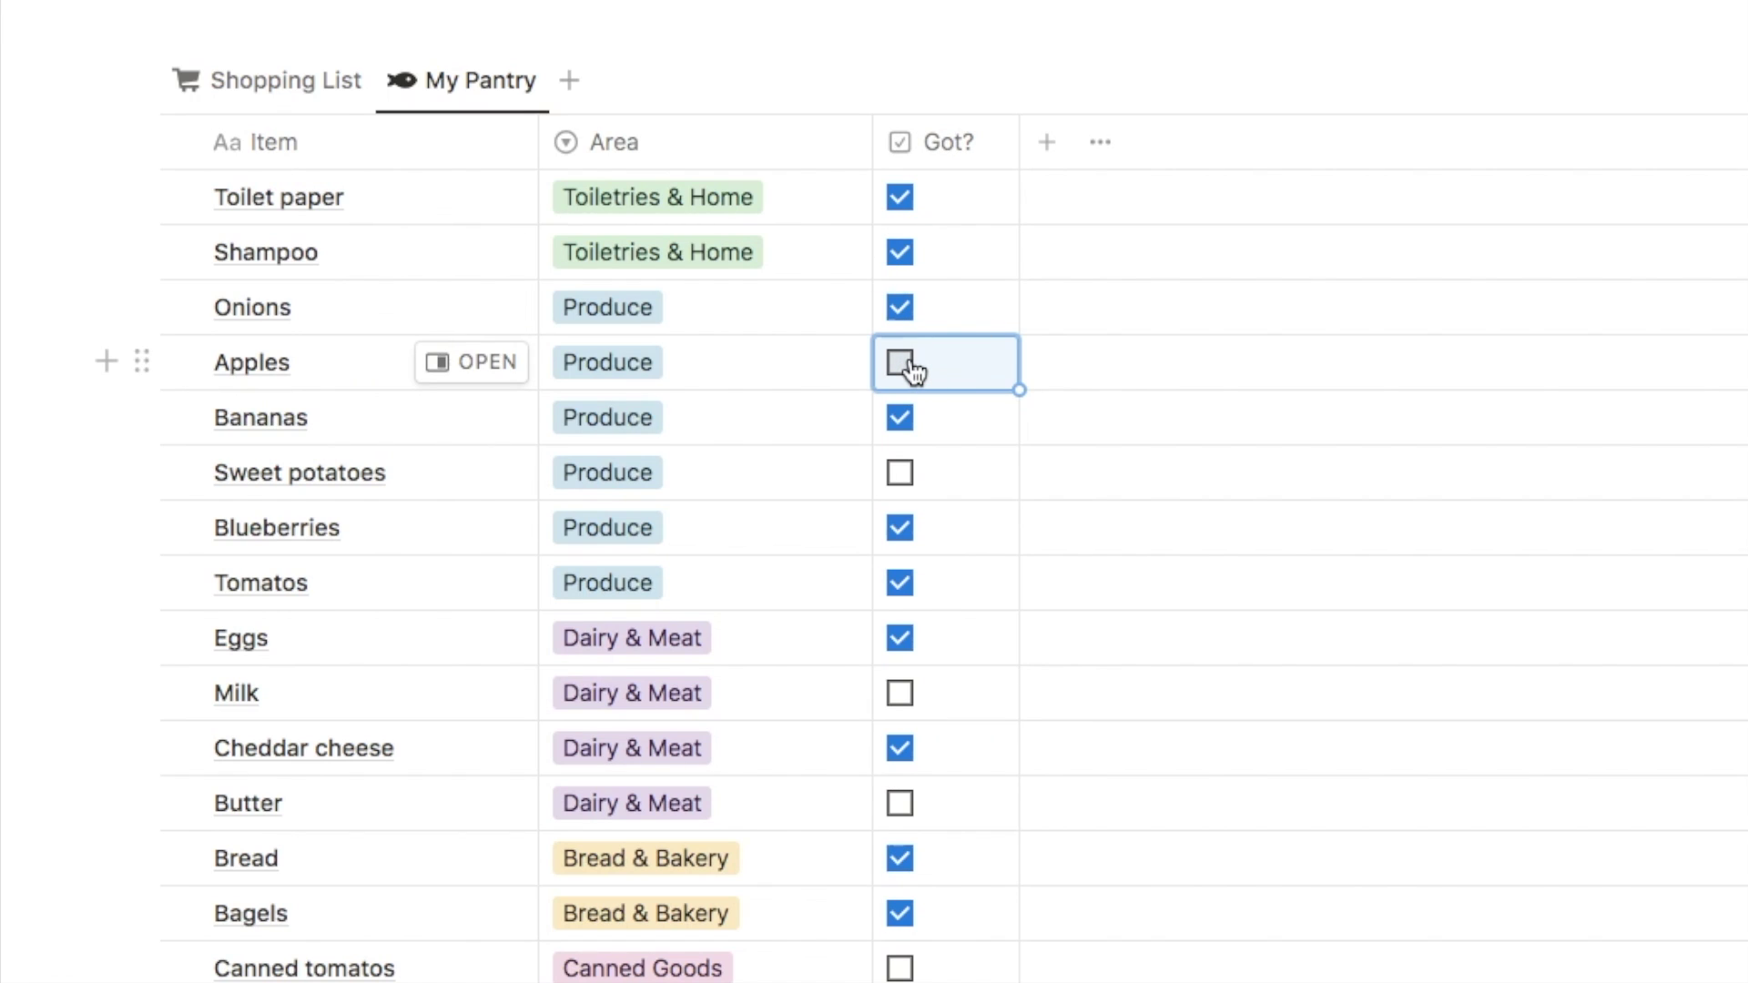
# On the Shopping List, set Apples' quantity to 5
pyautogui.click(310, 93)
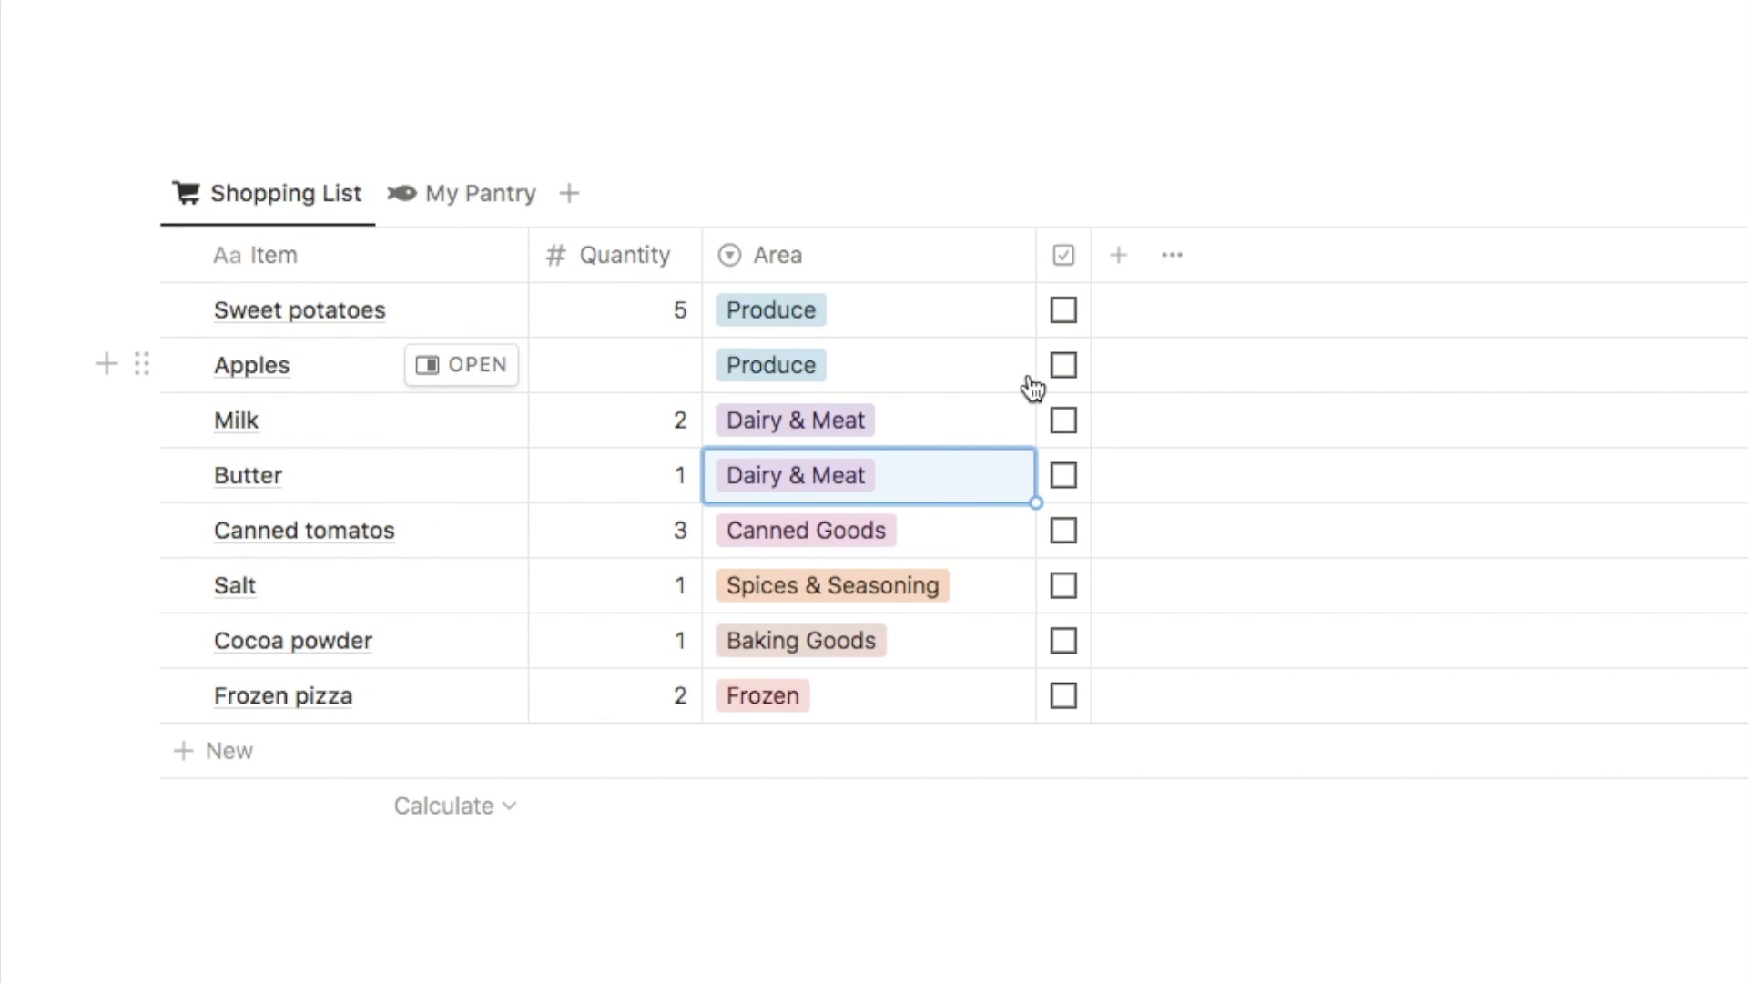
pyautogui.click(662, 357)
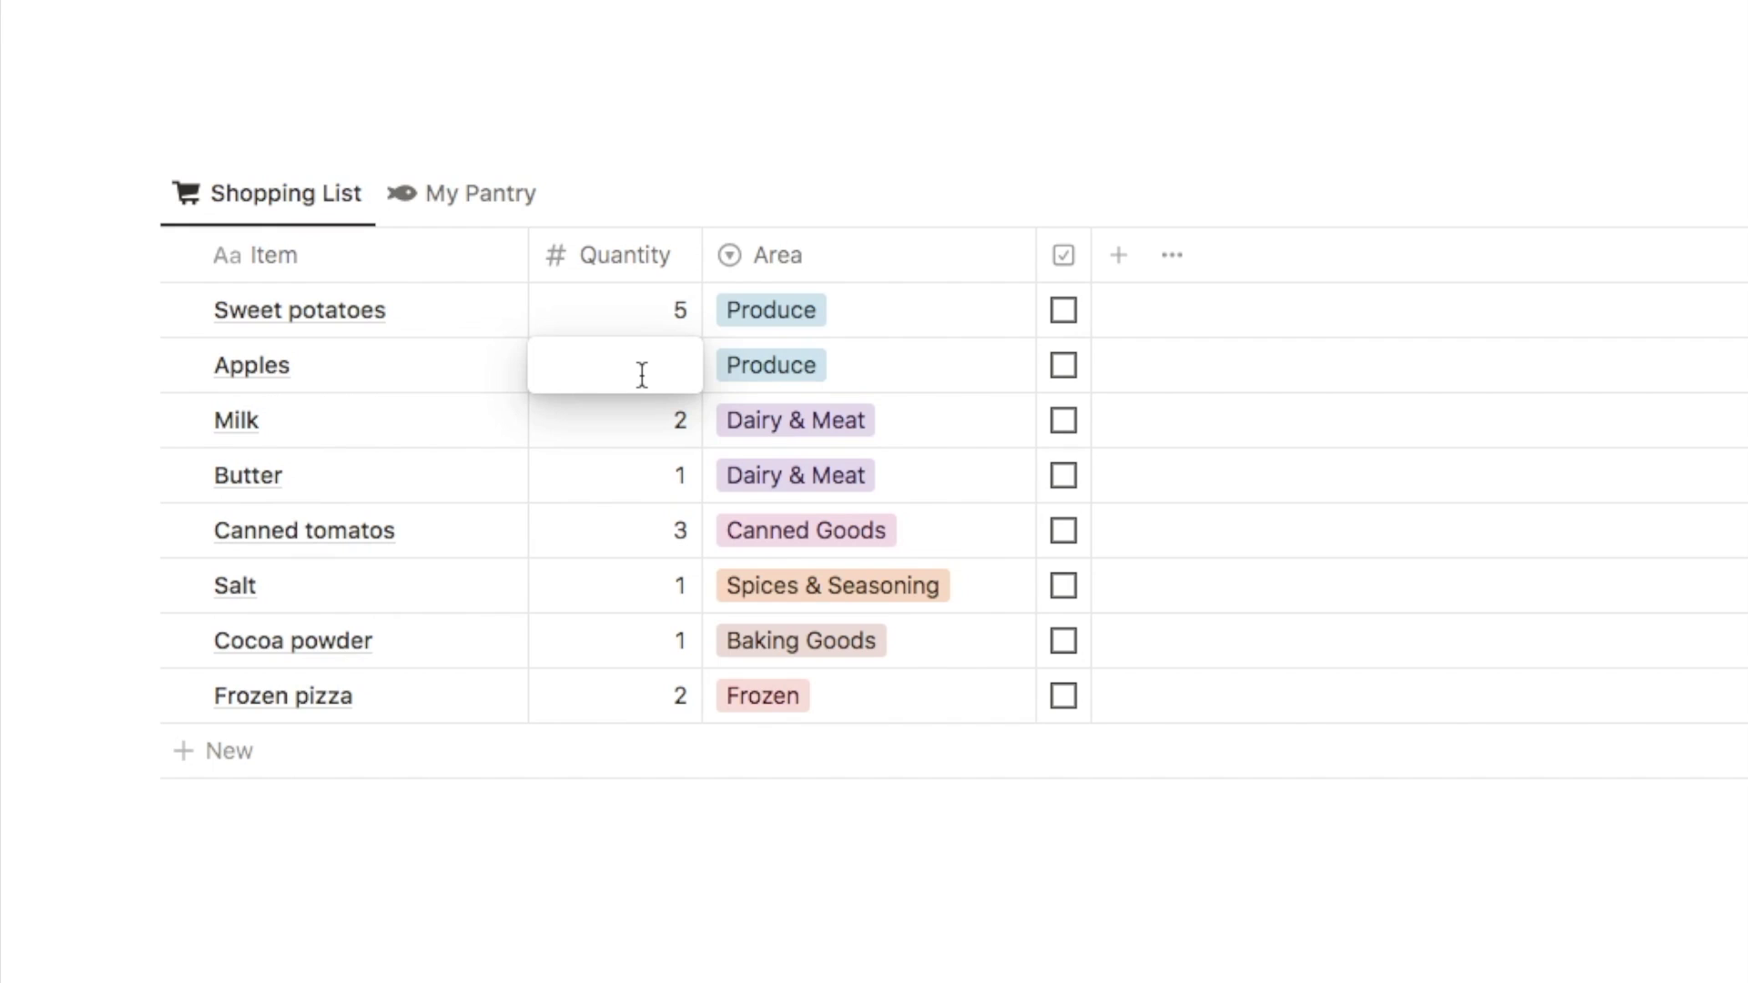
pyautogui.write('5')
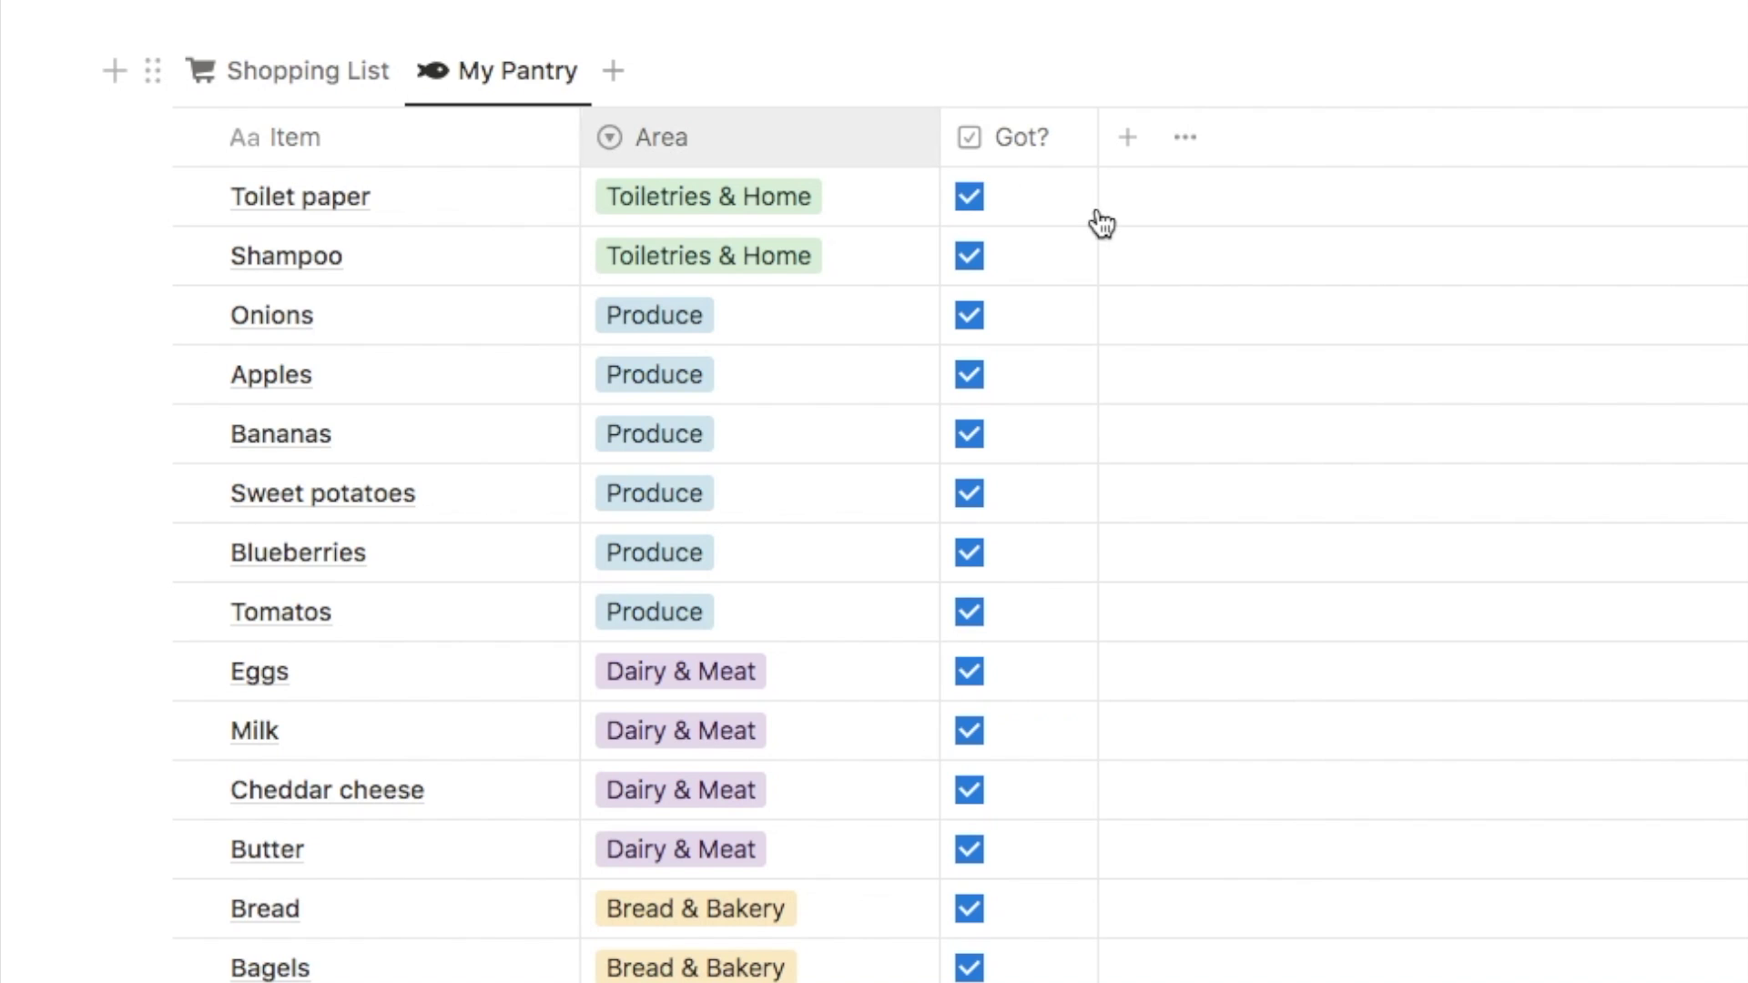
# Mark Shampoo and Onions as no longer in the pantry
pyautogui.click(969, 258)
pyautogui.click(968, 319)
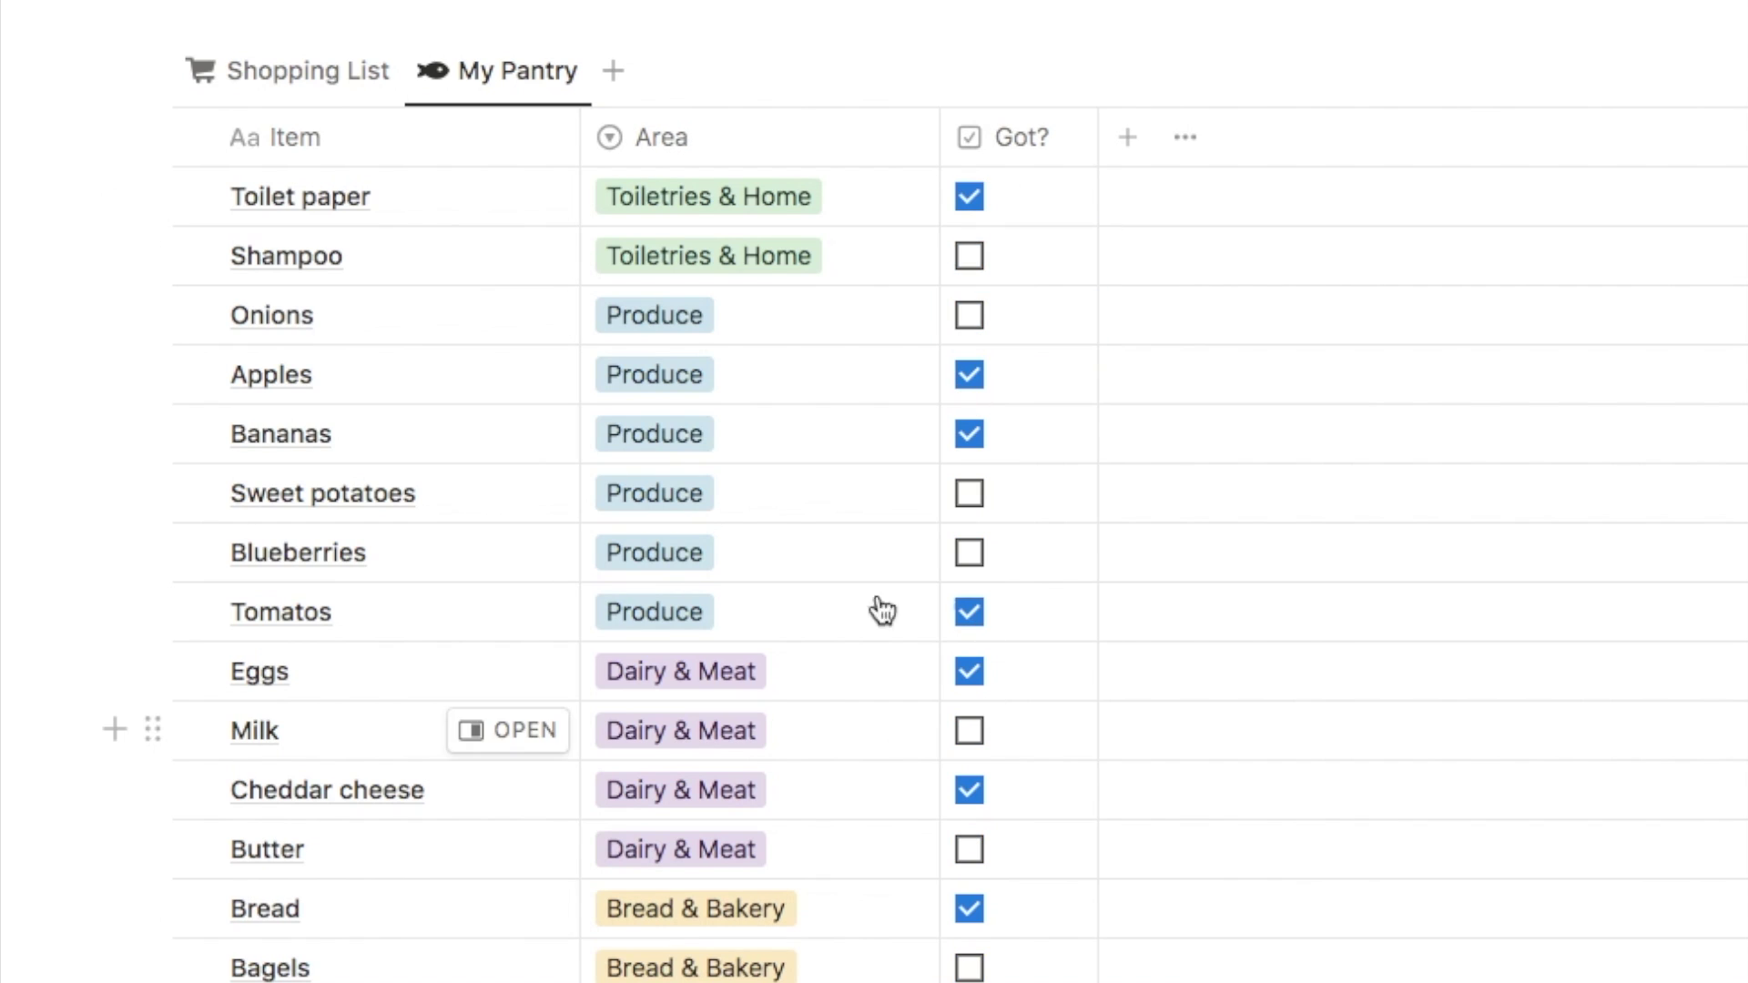
pyautogui.click(326, 93)
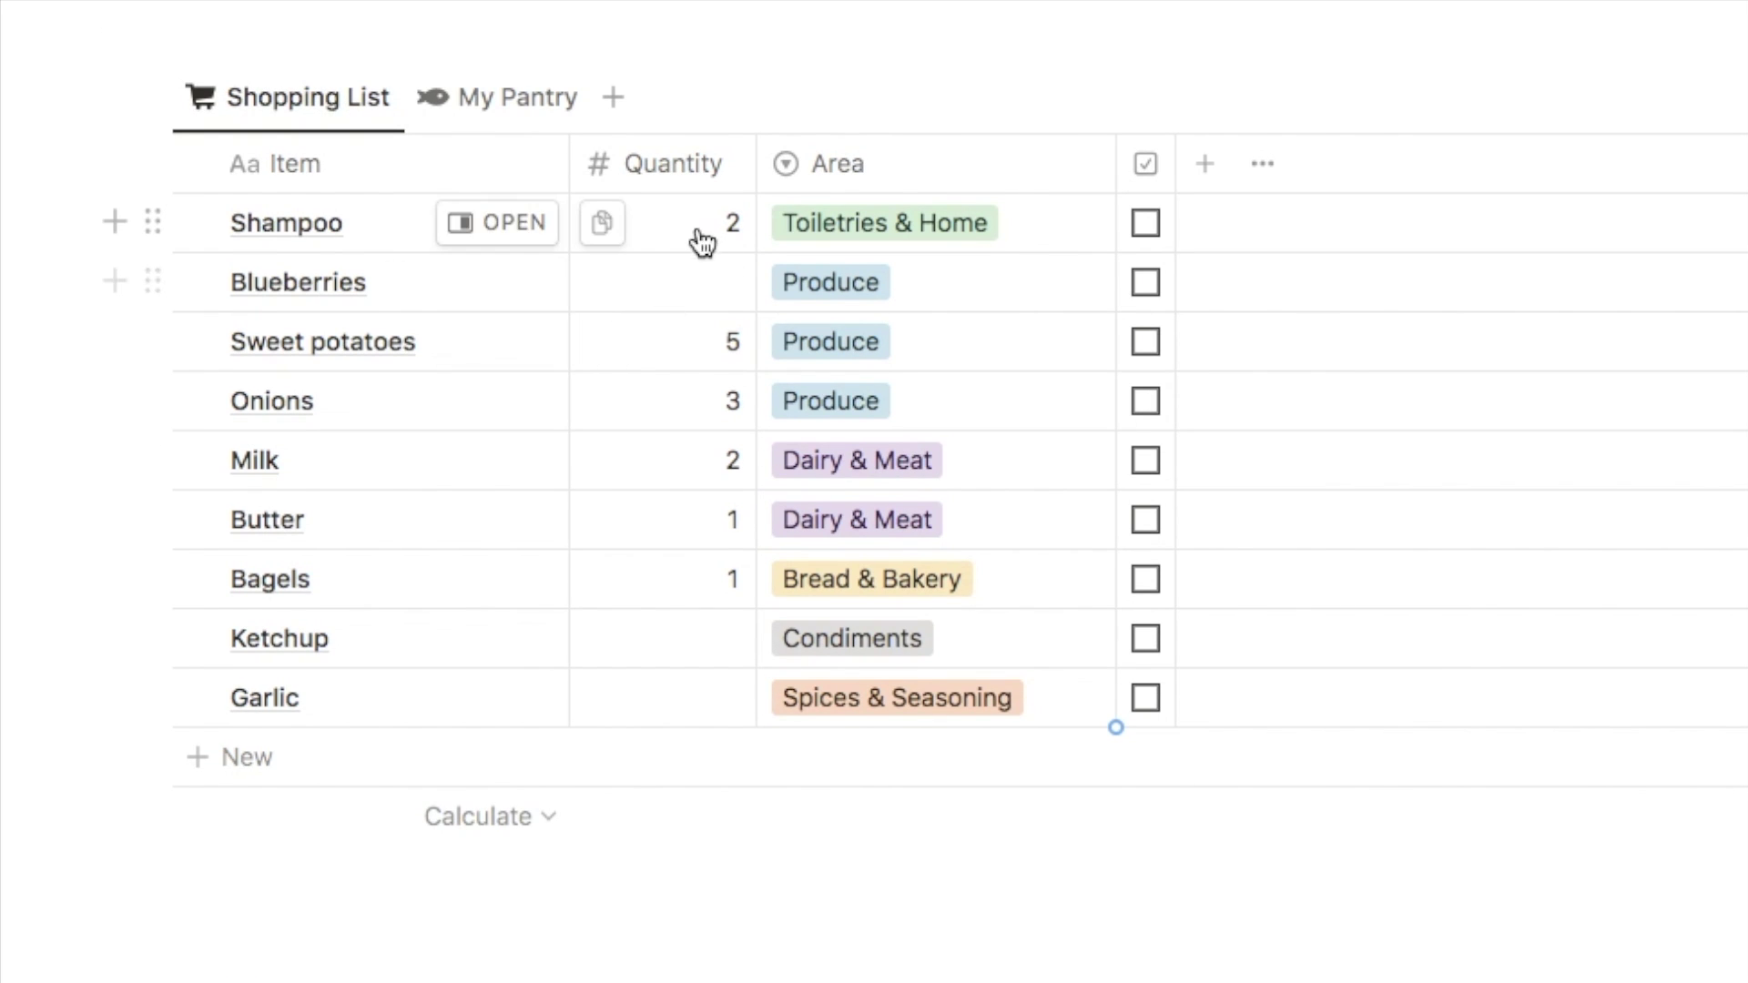
# Enter a quantity of 2 for Blueberries, Ketchup and Garlic on the Shopping List
pyautogui.click(692, 281)
pyautogui.write('2')
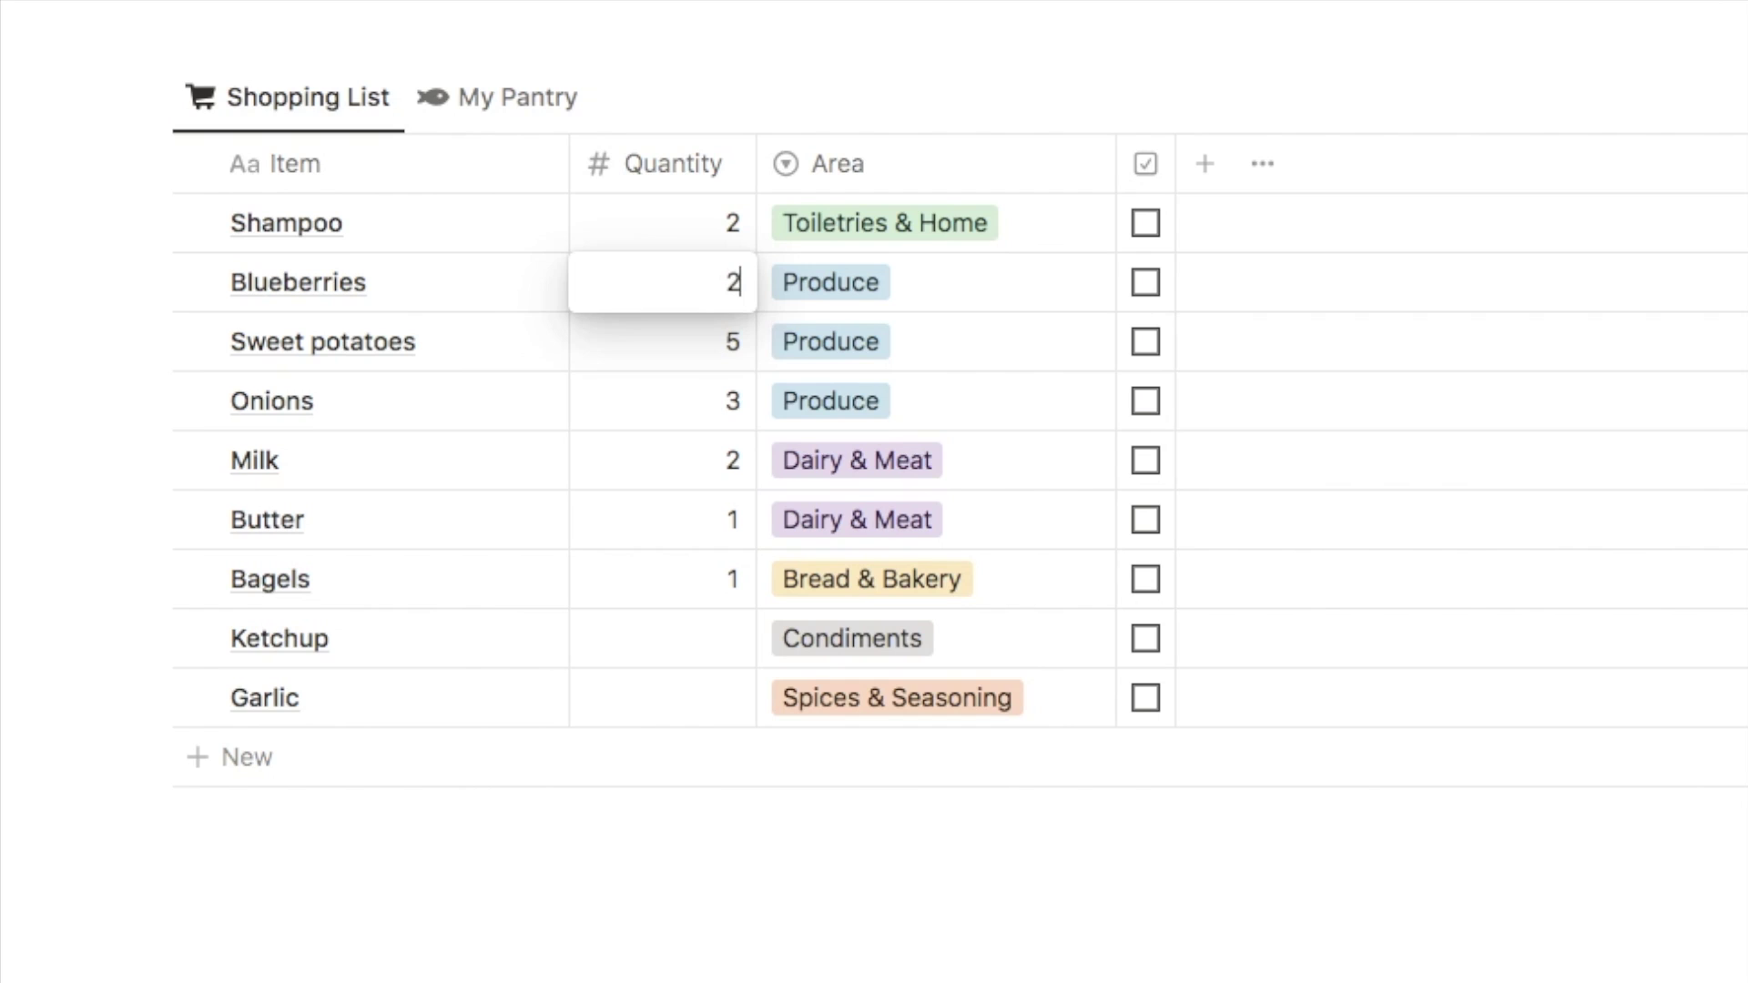
pyautogui.press('Return')
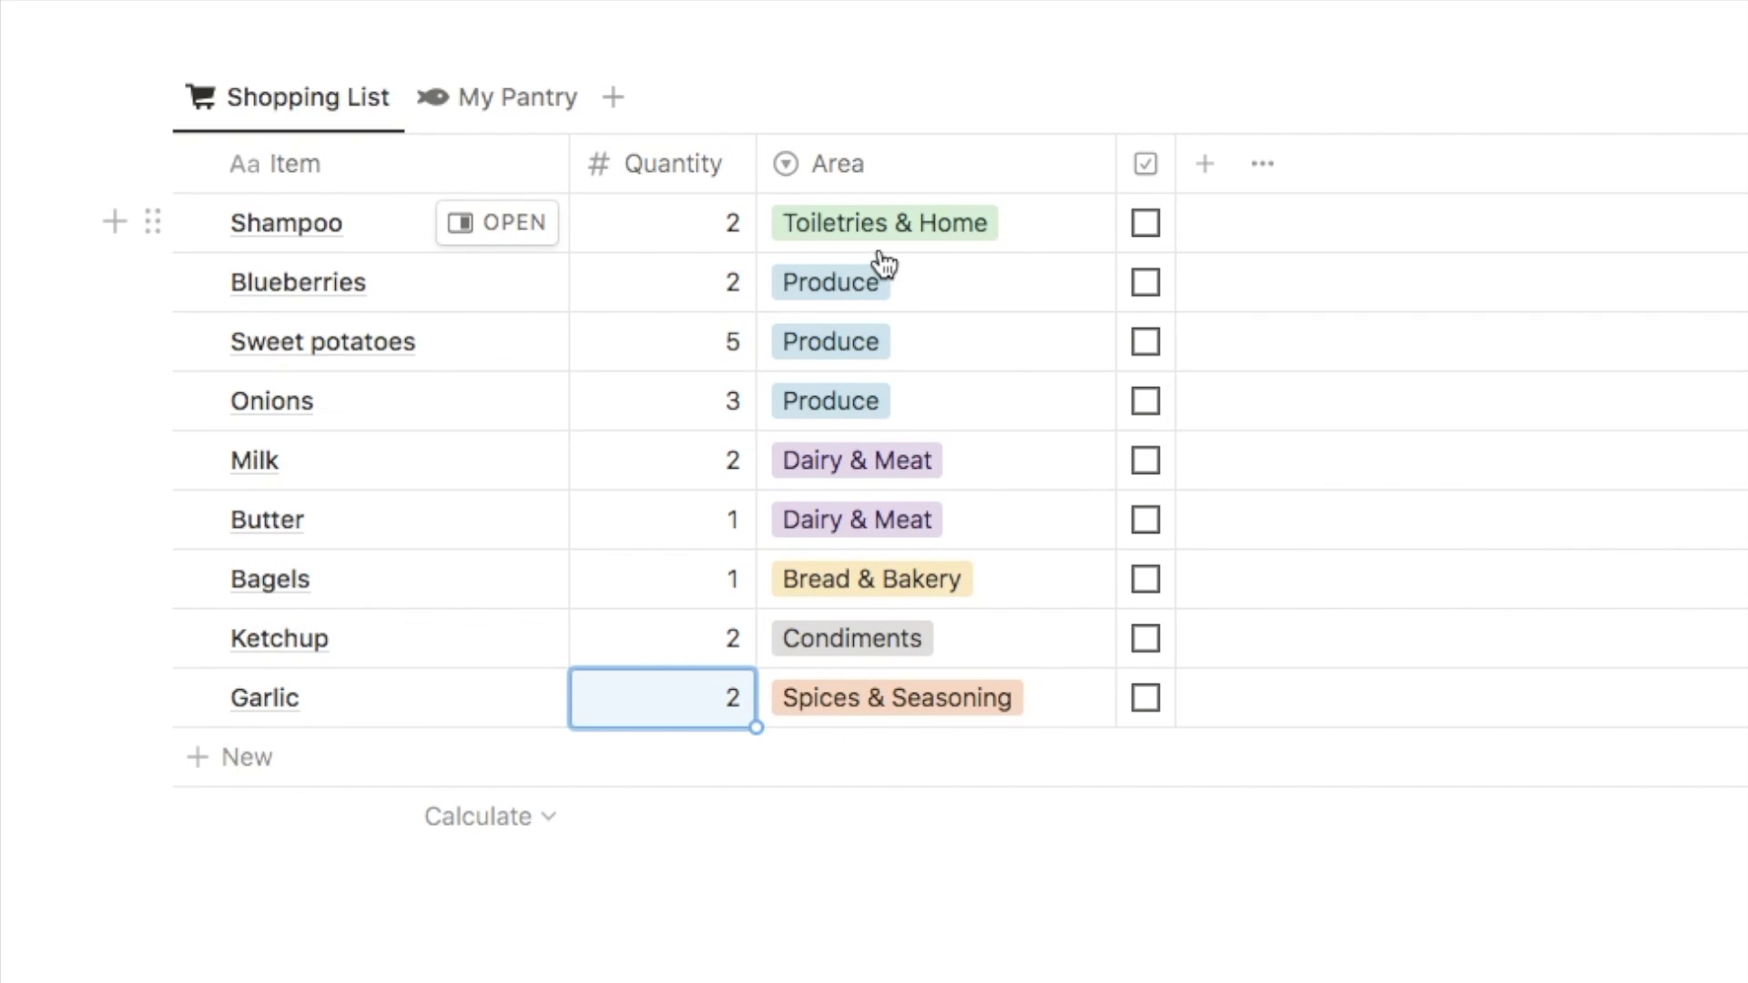
pyautogui.scroll(1, 1177, 911)
pyautogui.click(1177, 972)
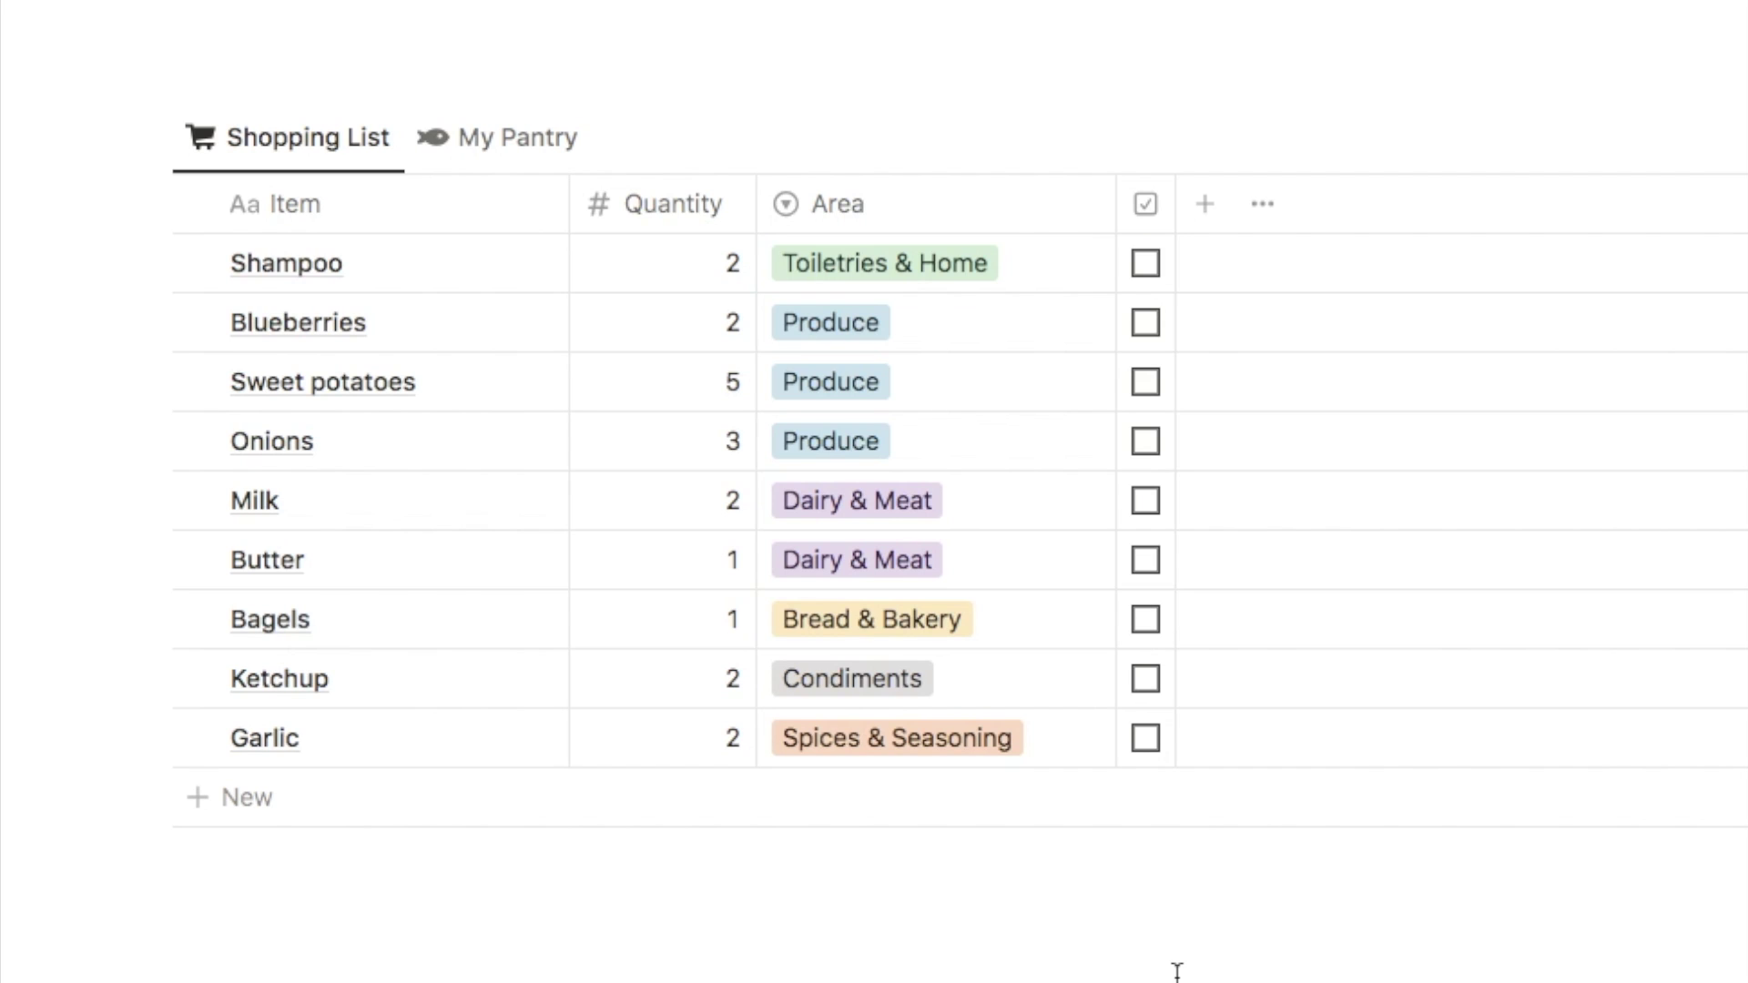
# Tick off Shampoo, Blueberries, Sweet potatoes and Milk as bought
pyautogui.click(1145, 266)
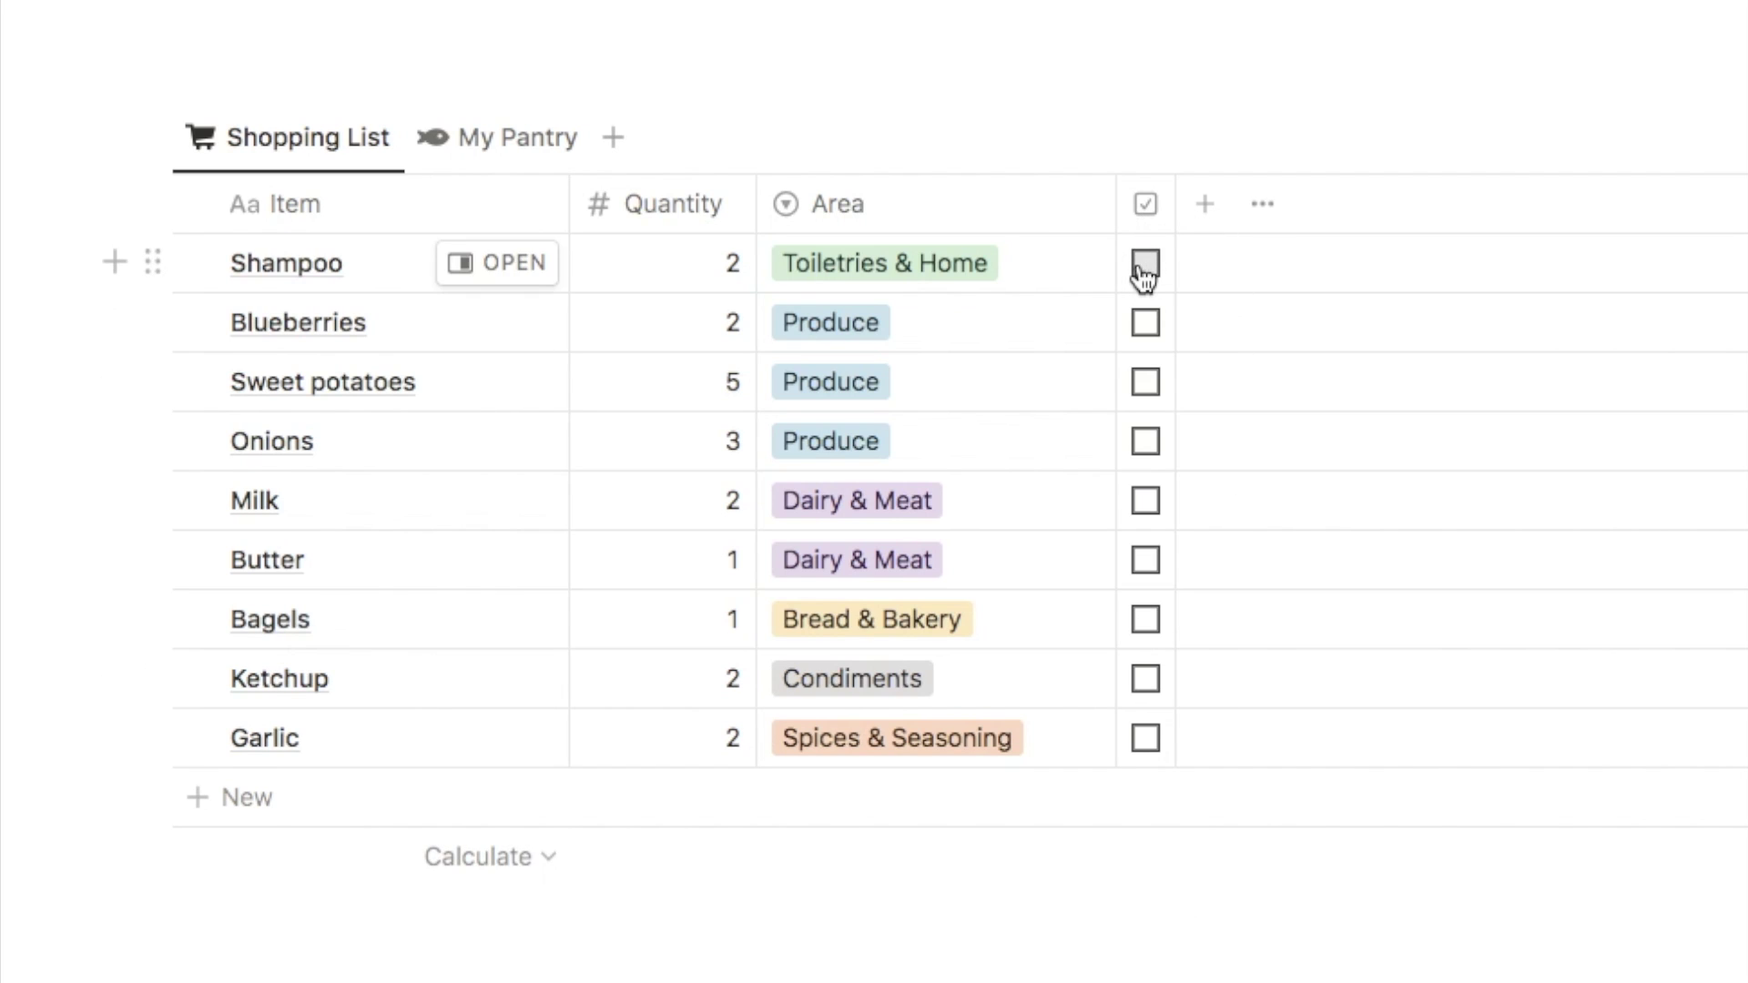
pyautogui.click(1145, 266)
pyautogui.click(1145, 266)
pyautogui.click(1145, 266)
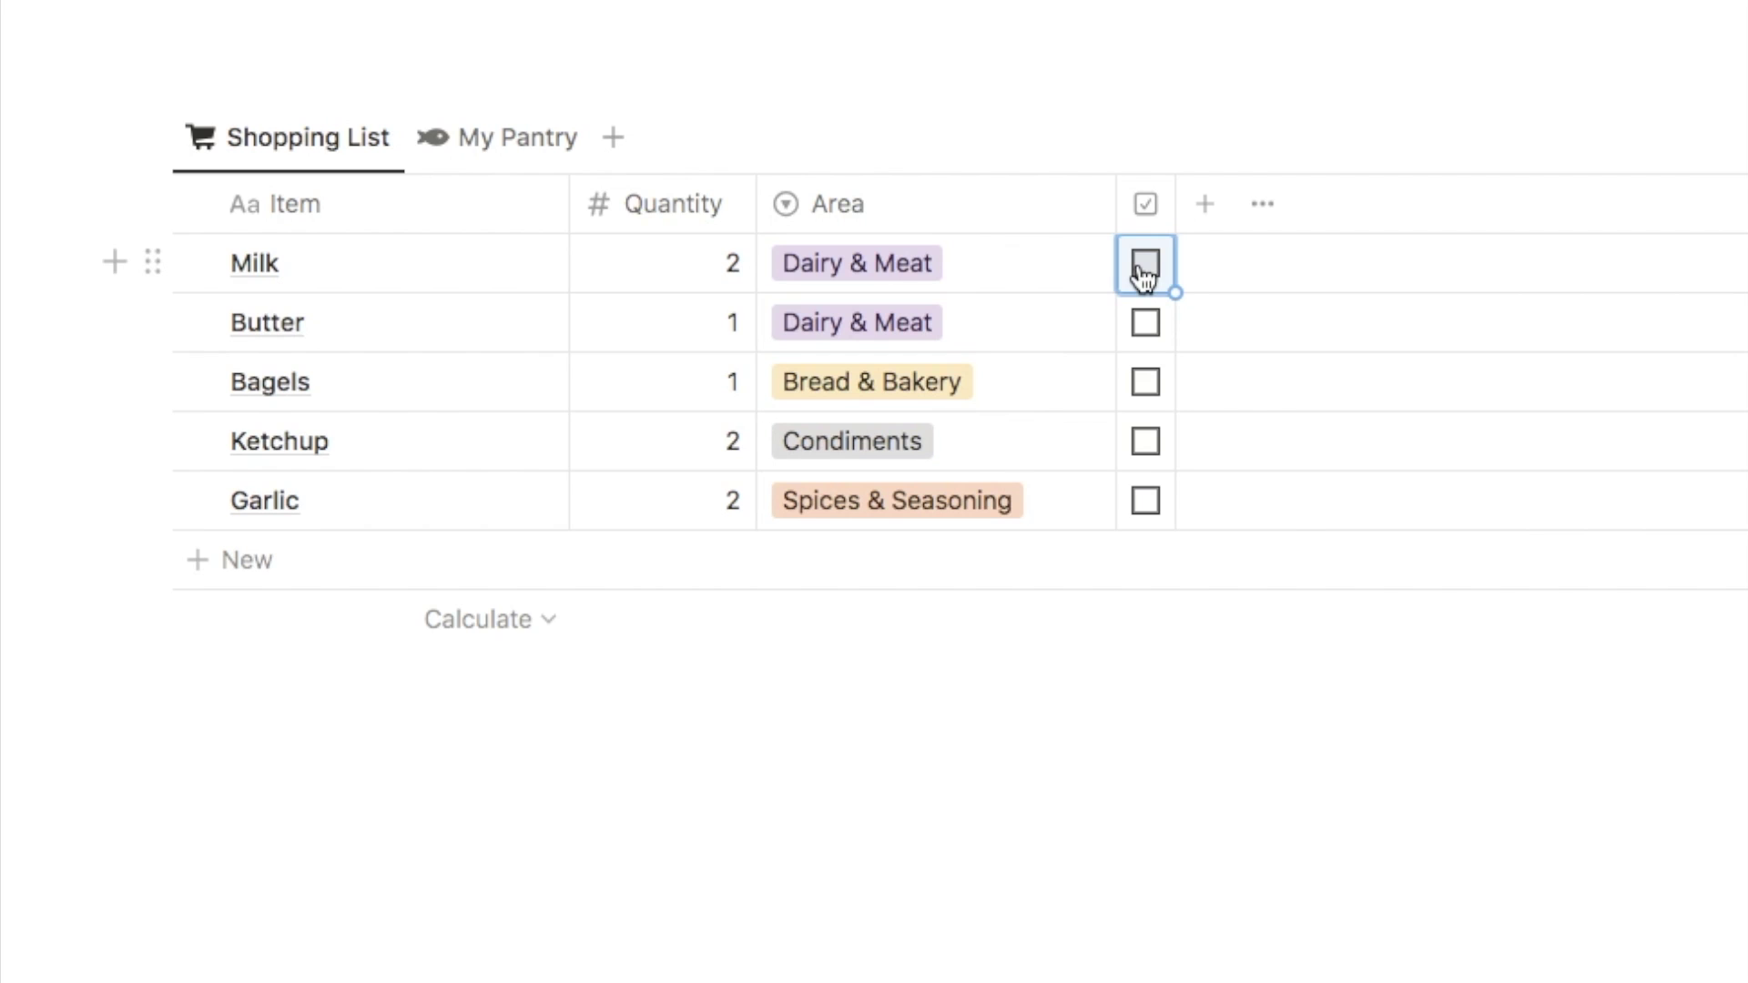
pyautogui.click(1145, 273)
# Back in My Pantry, review the items: Apples ticked again, Butter and Bagels still unticked
pyautogui.click(508, 153)
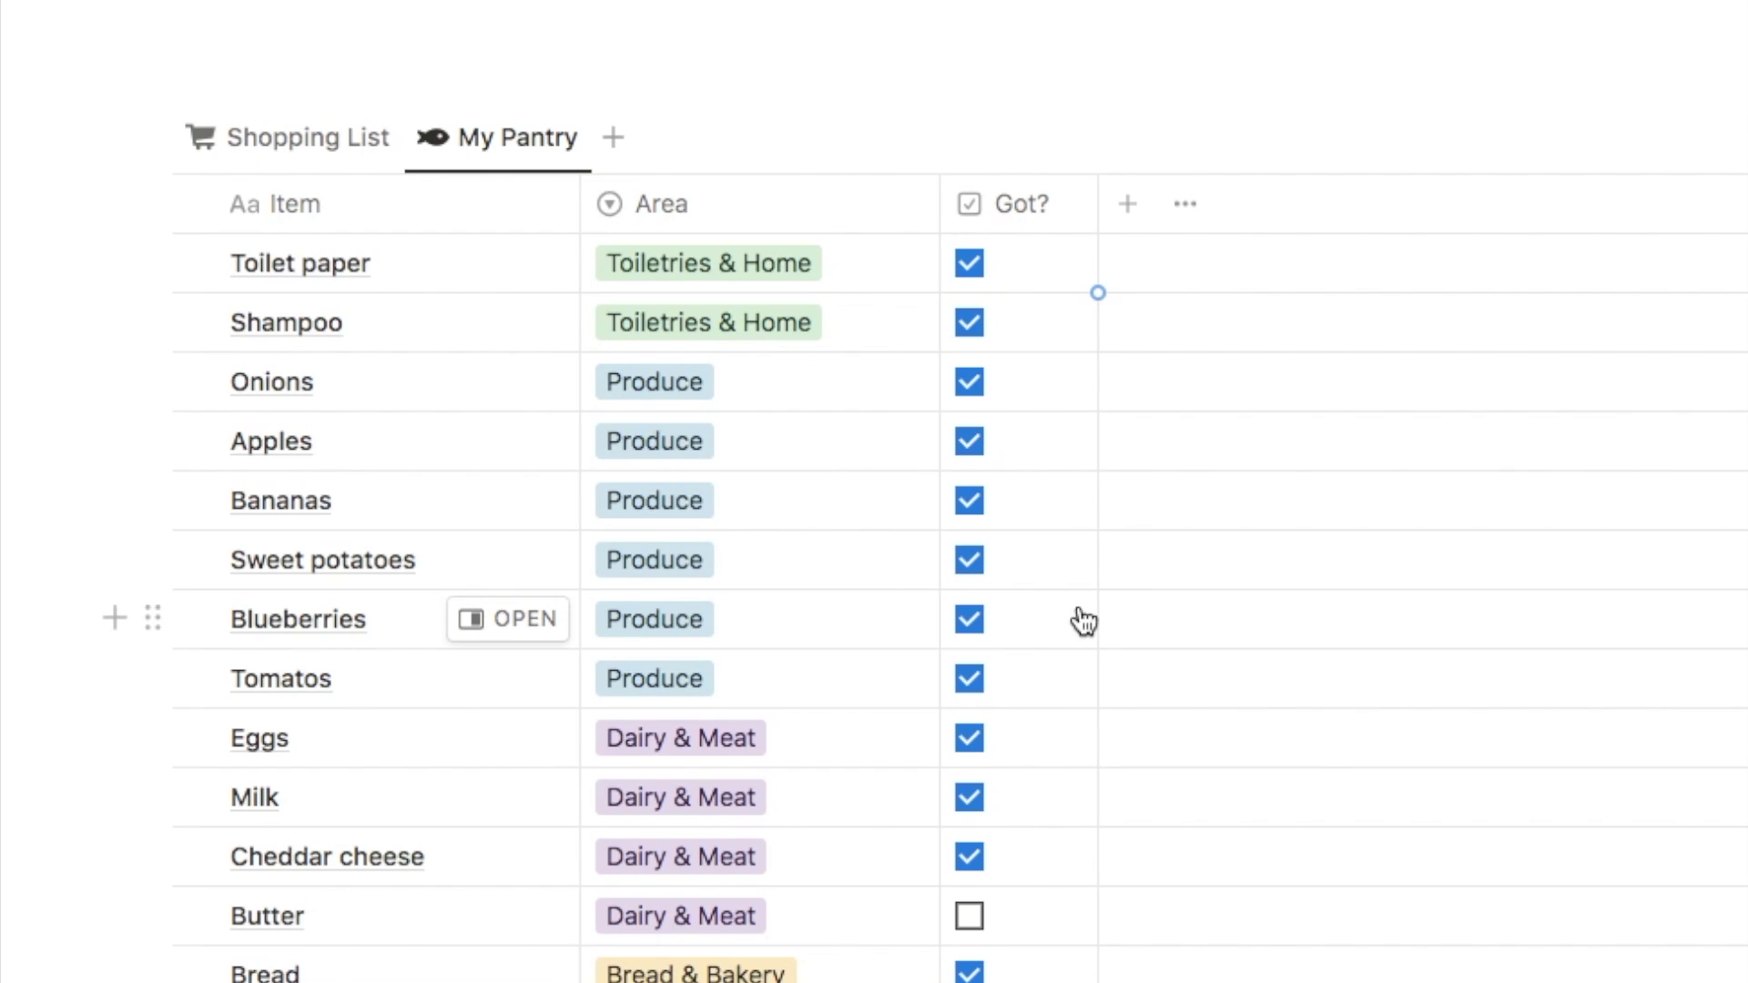
pyautogui.scroll(-5, 1084, 622)
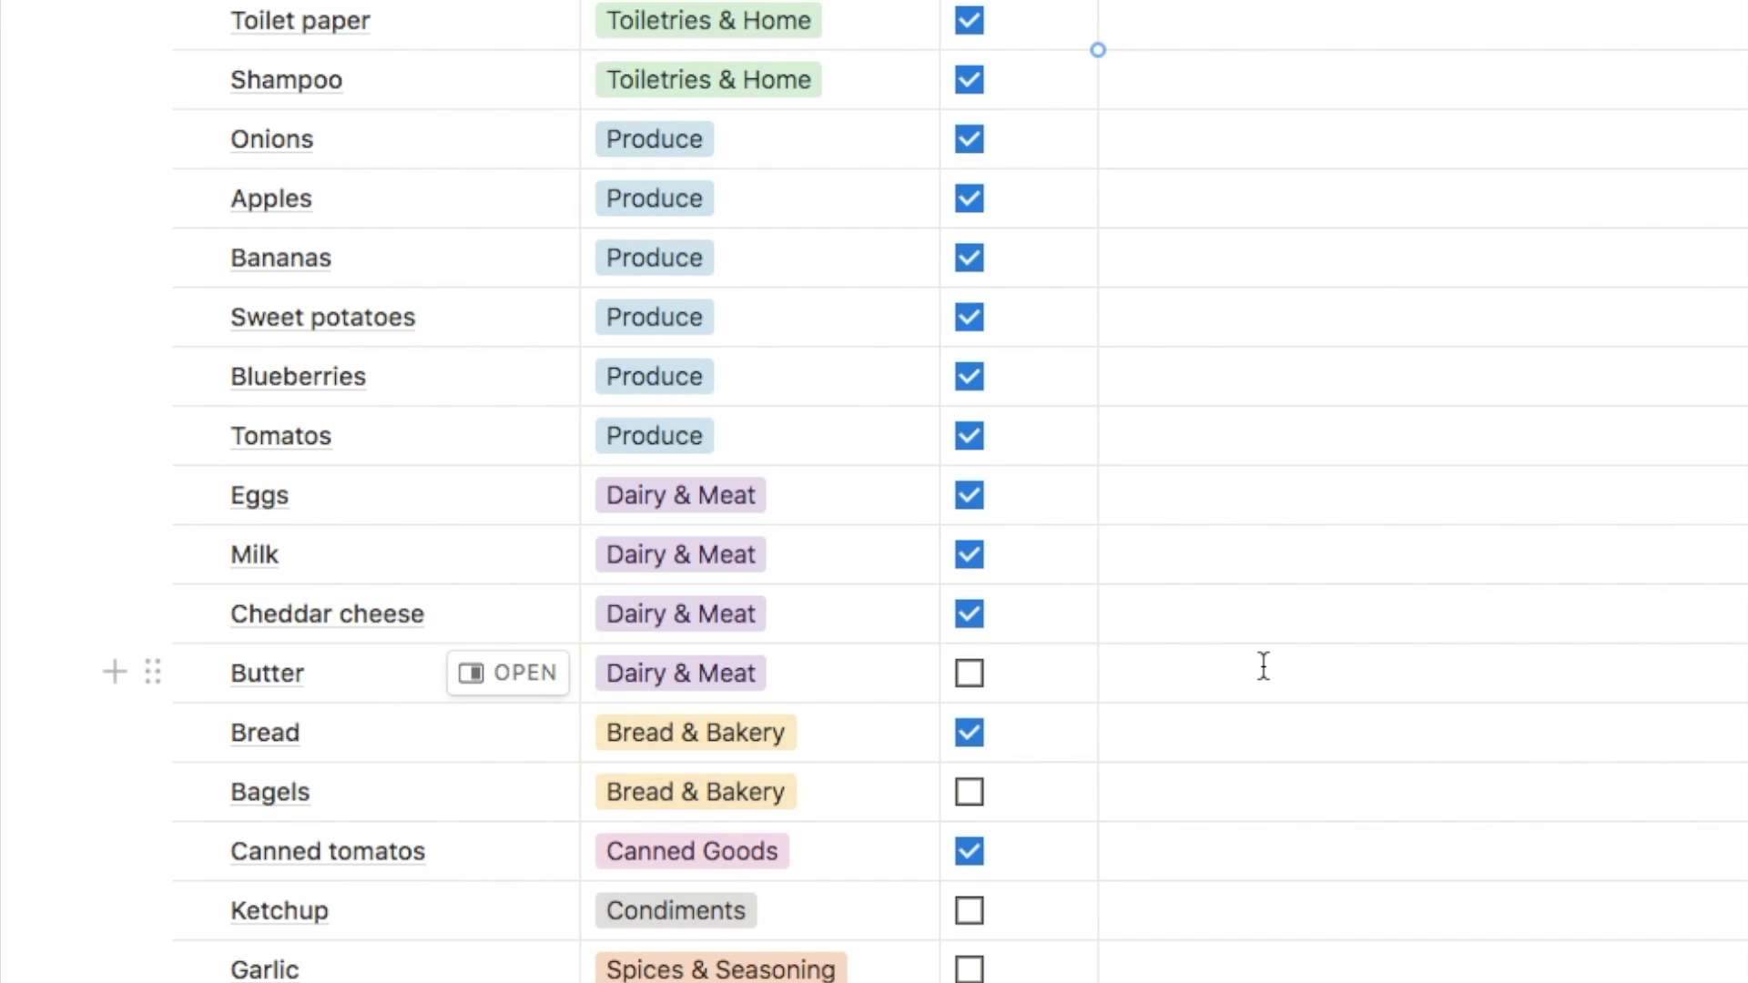
pyautogui.scroll(3, 1263, 668)
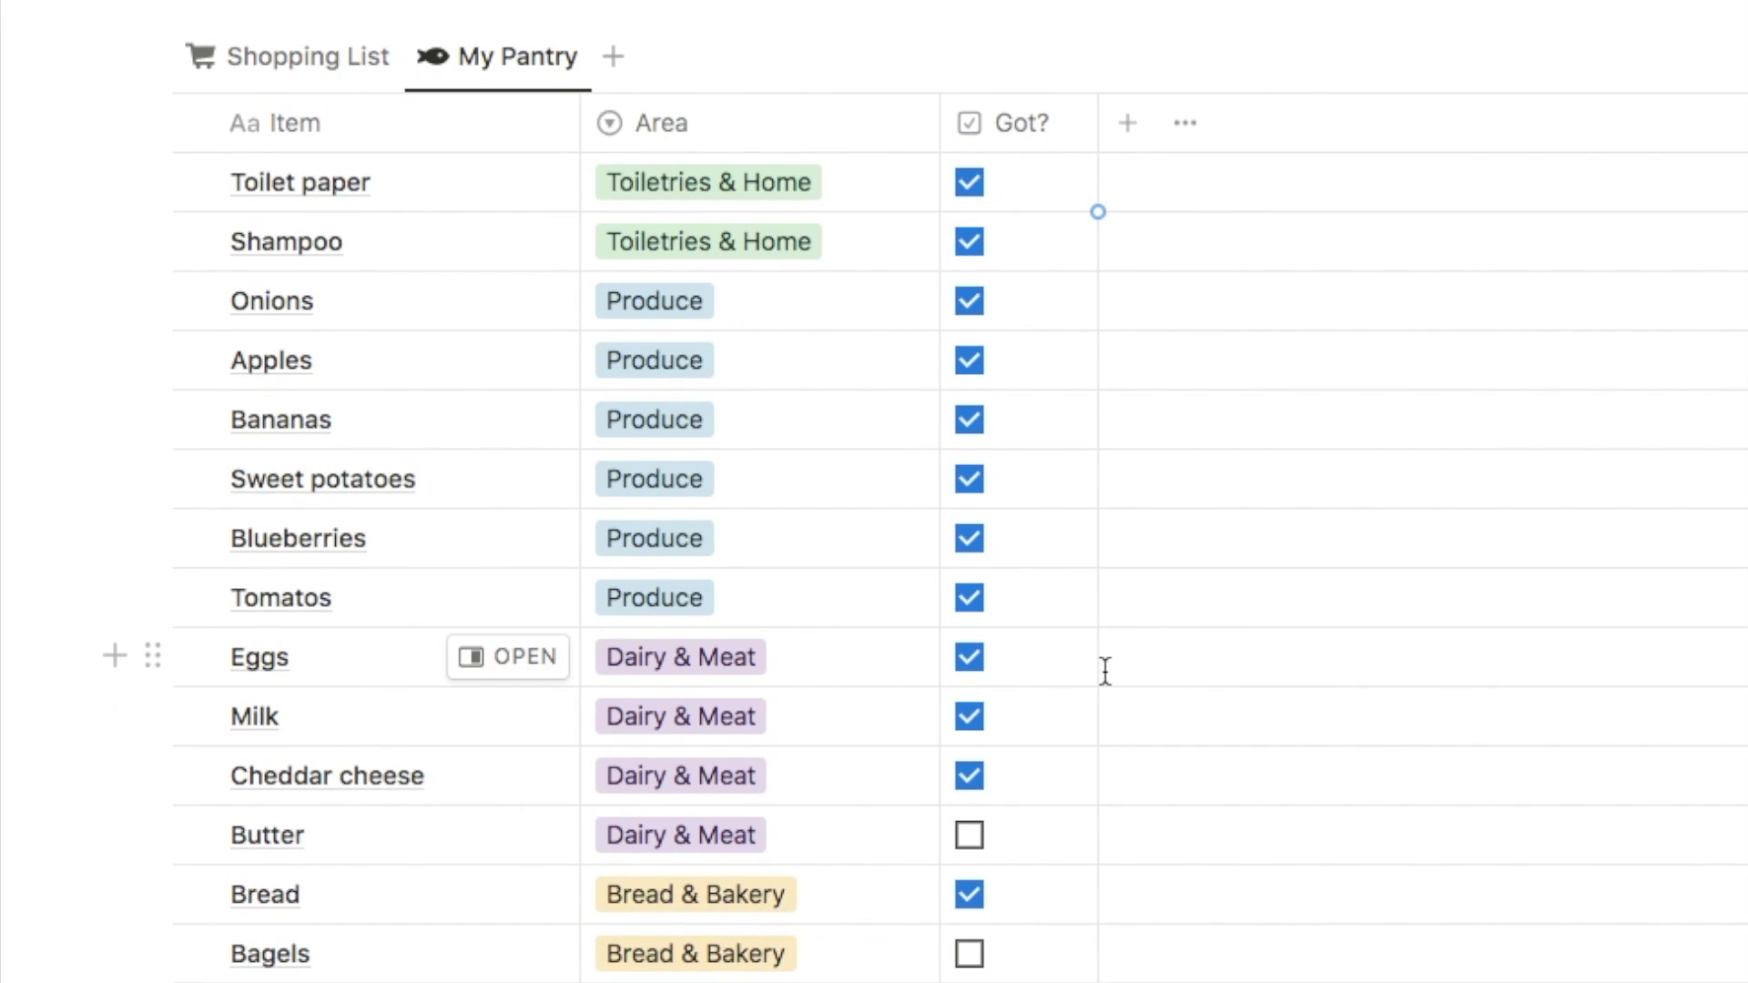
pyautogui.scroll(-2, 1105, 671)
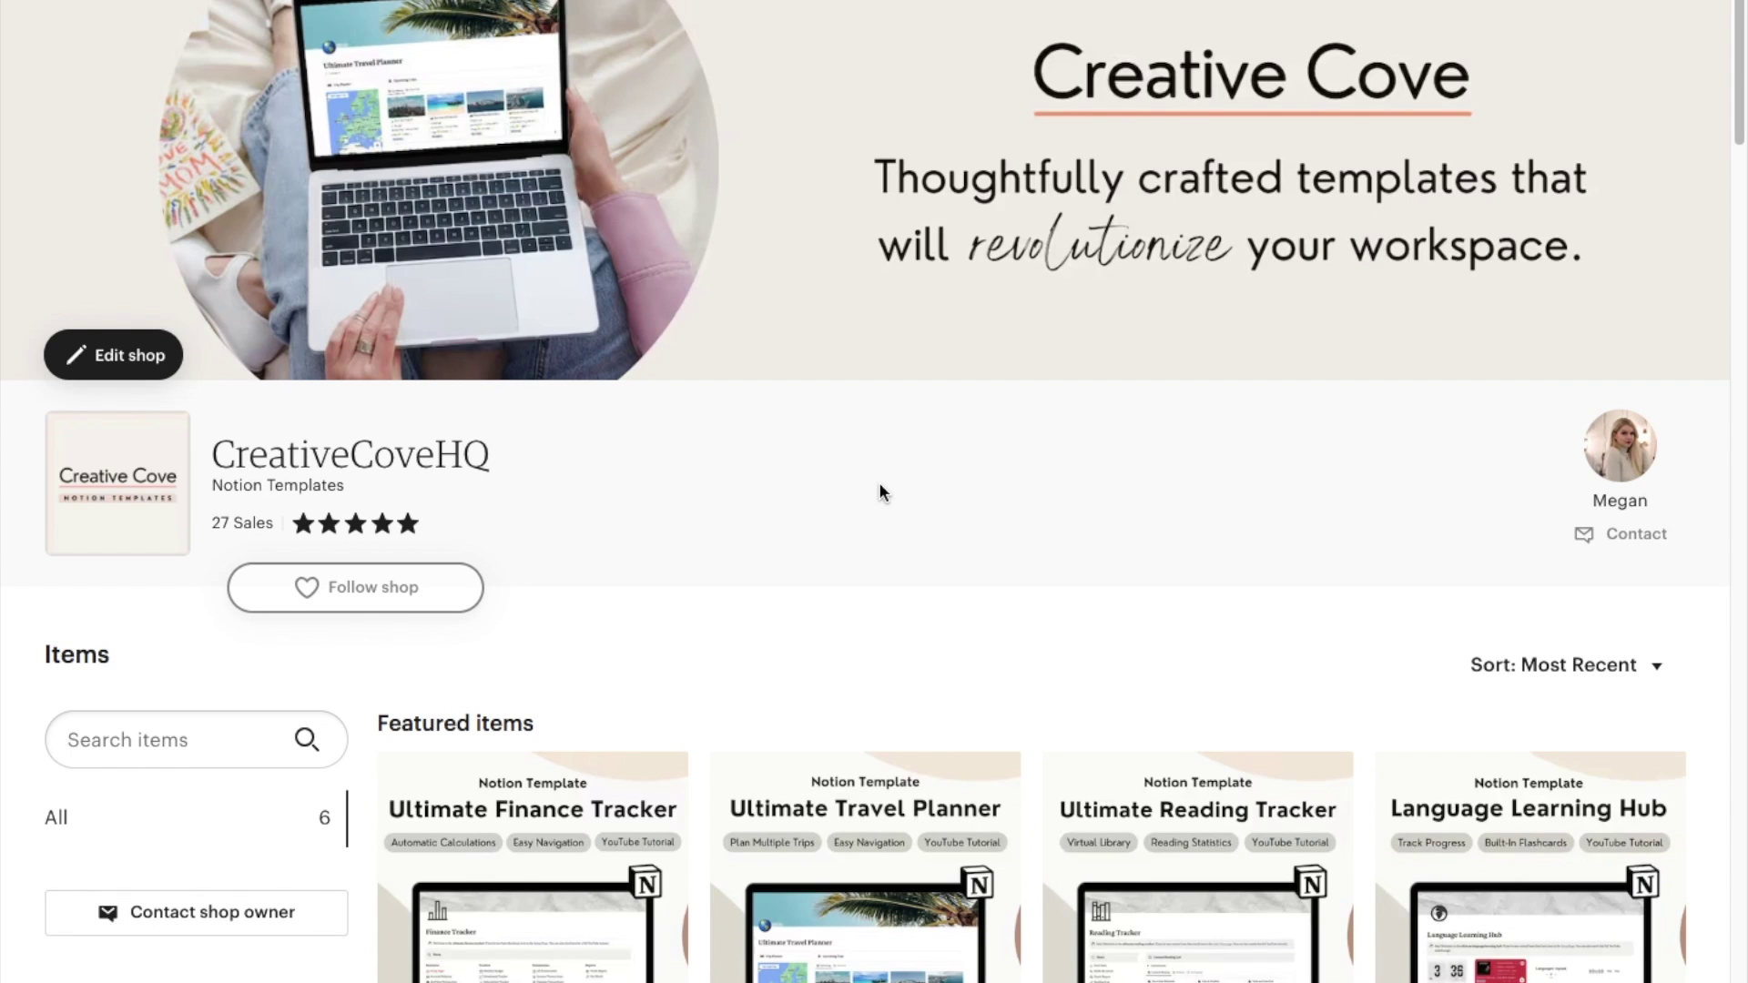
# Scroll through the CreativeCoveHQ Etsy shop's Featured items and All Items Notion template listings
pyautogui.scroll(-5, 880, 489)
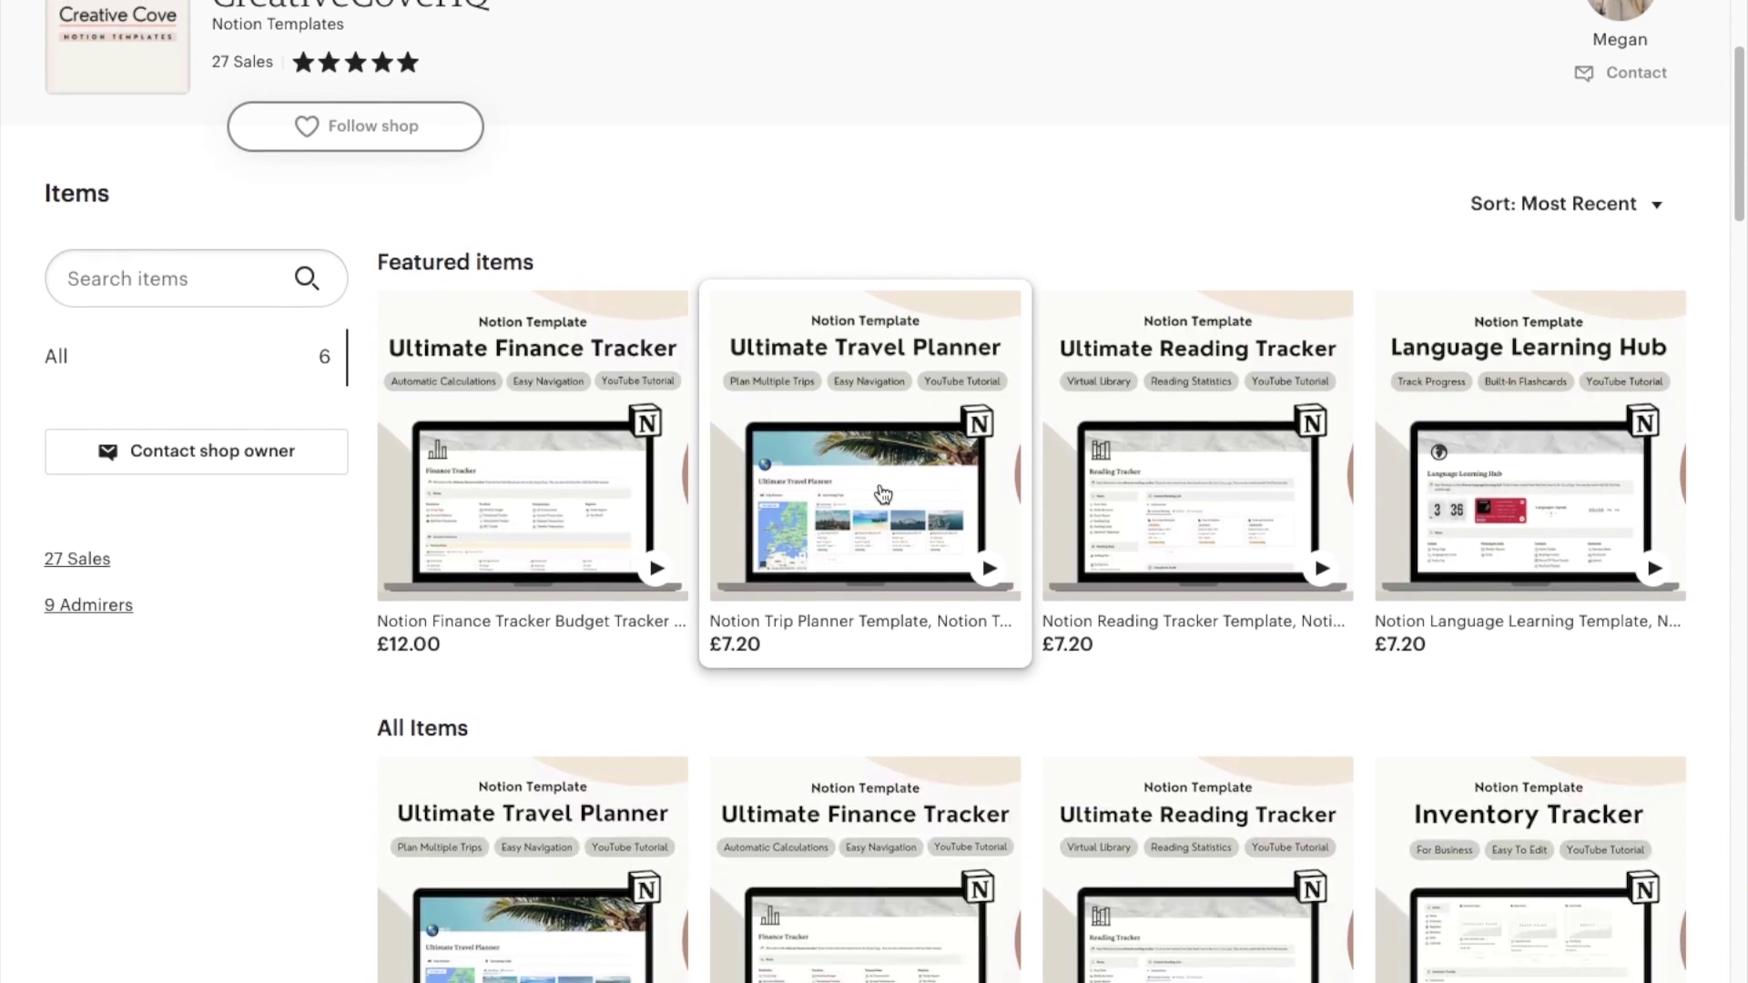
pyautogui.scroll(-2, 880, 492)
pyautogui.scroll(-1, 276, 684)
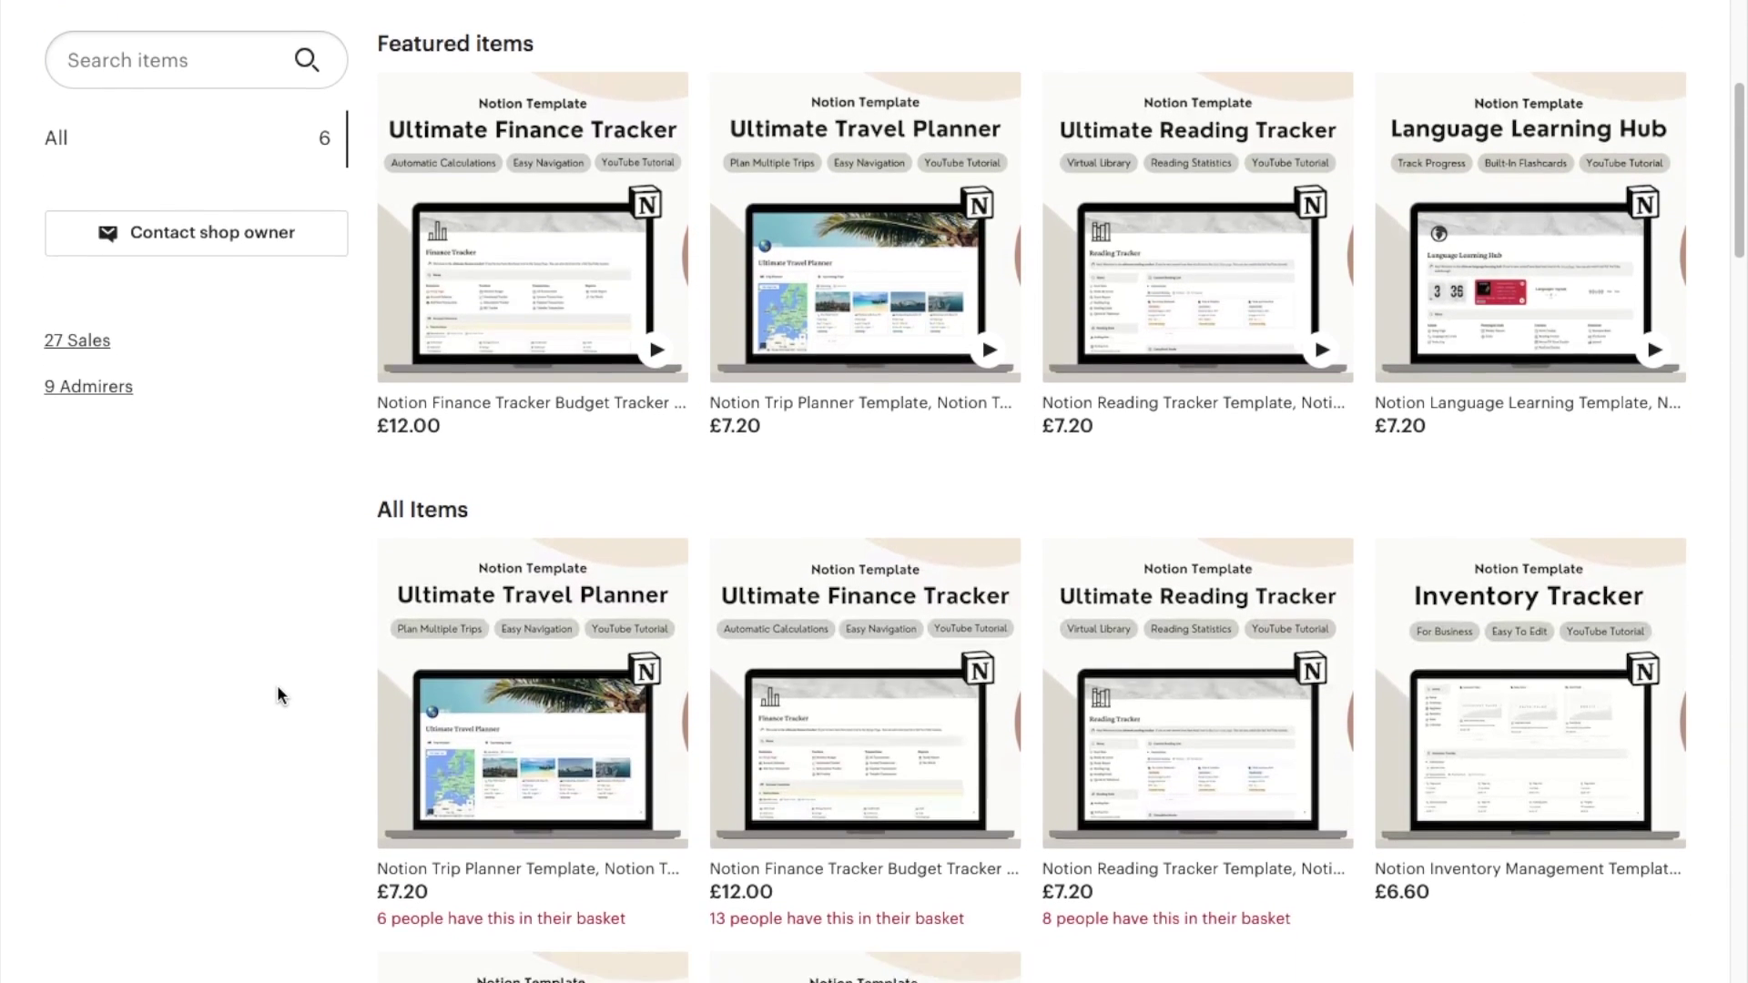
pyautogui.scroll(-2, 277, 687)
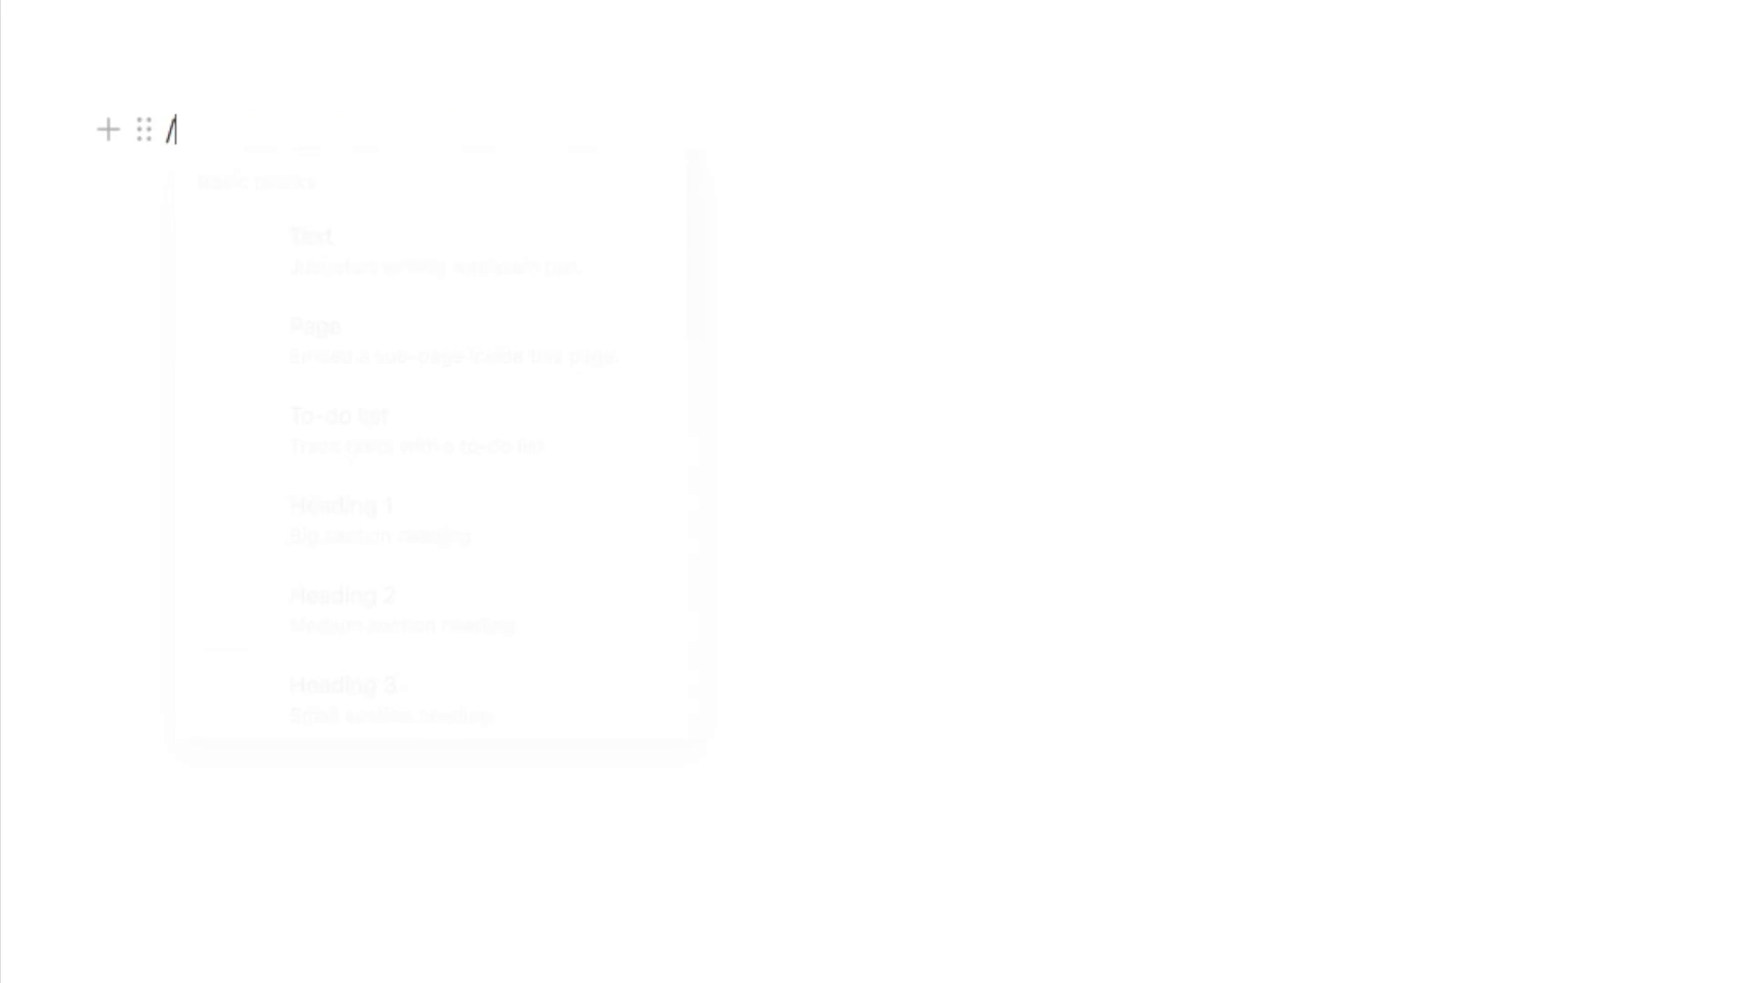
# Insert an inline database titled Shopping List via /data and hide its title
pyautogui.write('/data')
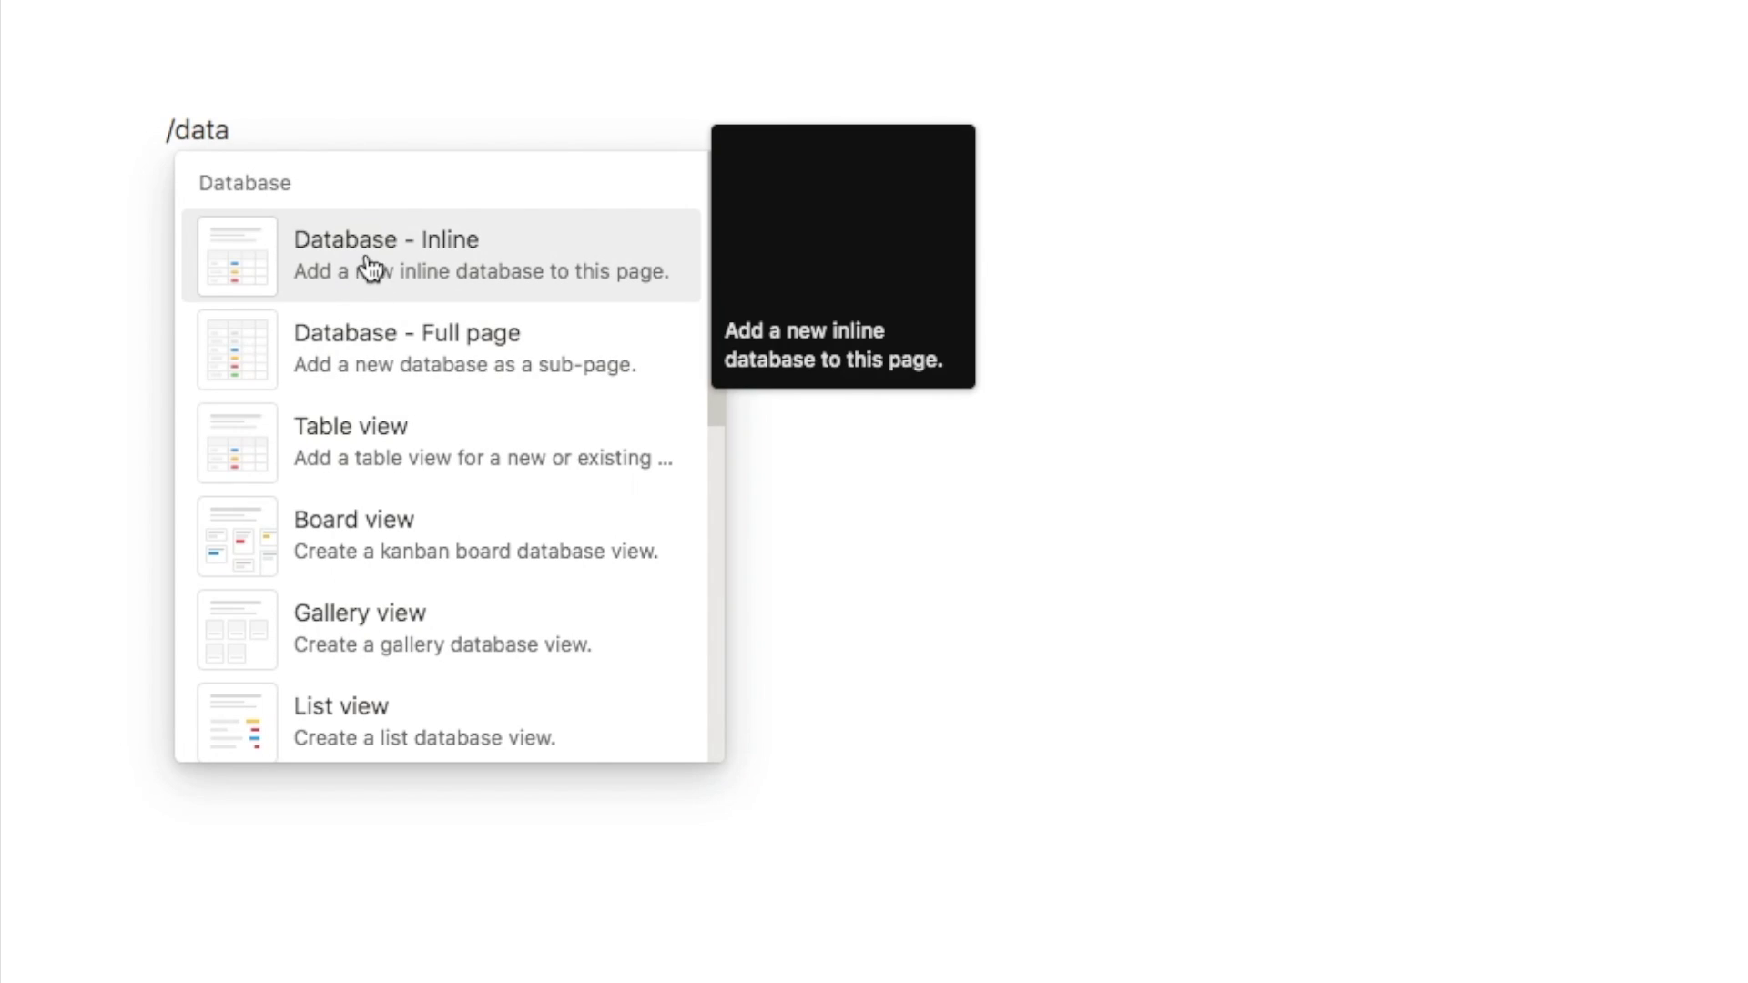
pyautogui.click(394, 273)
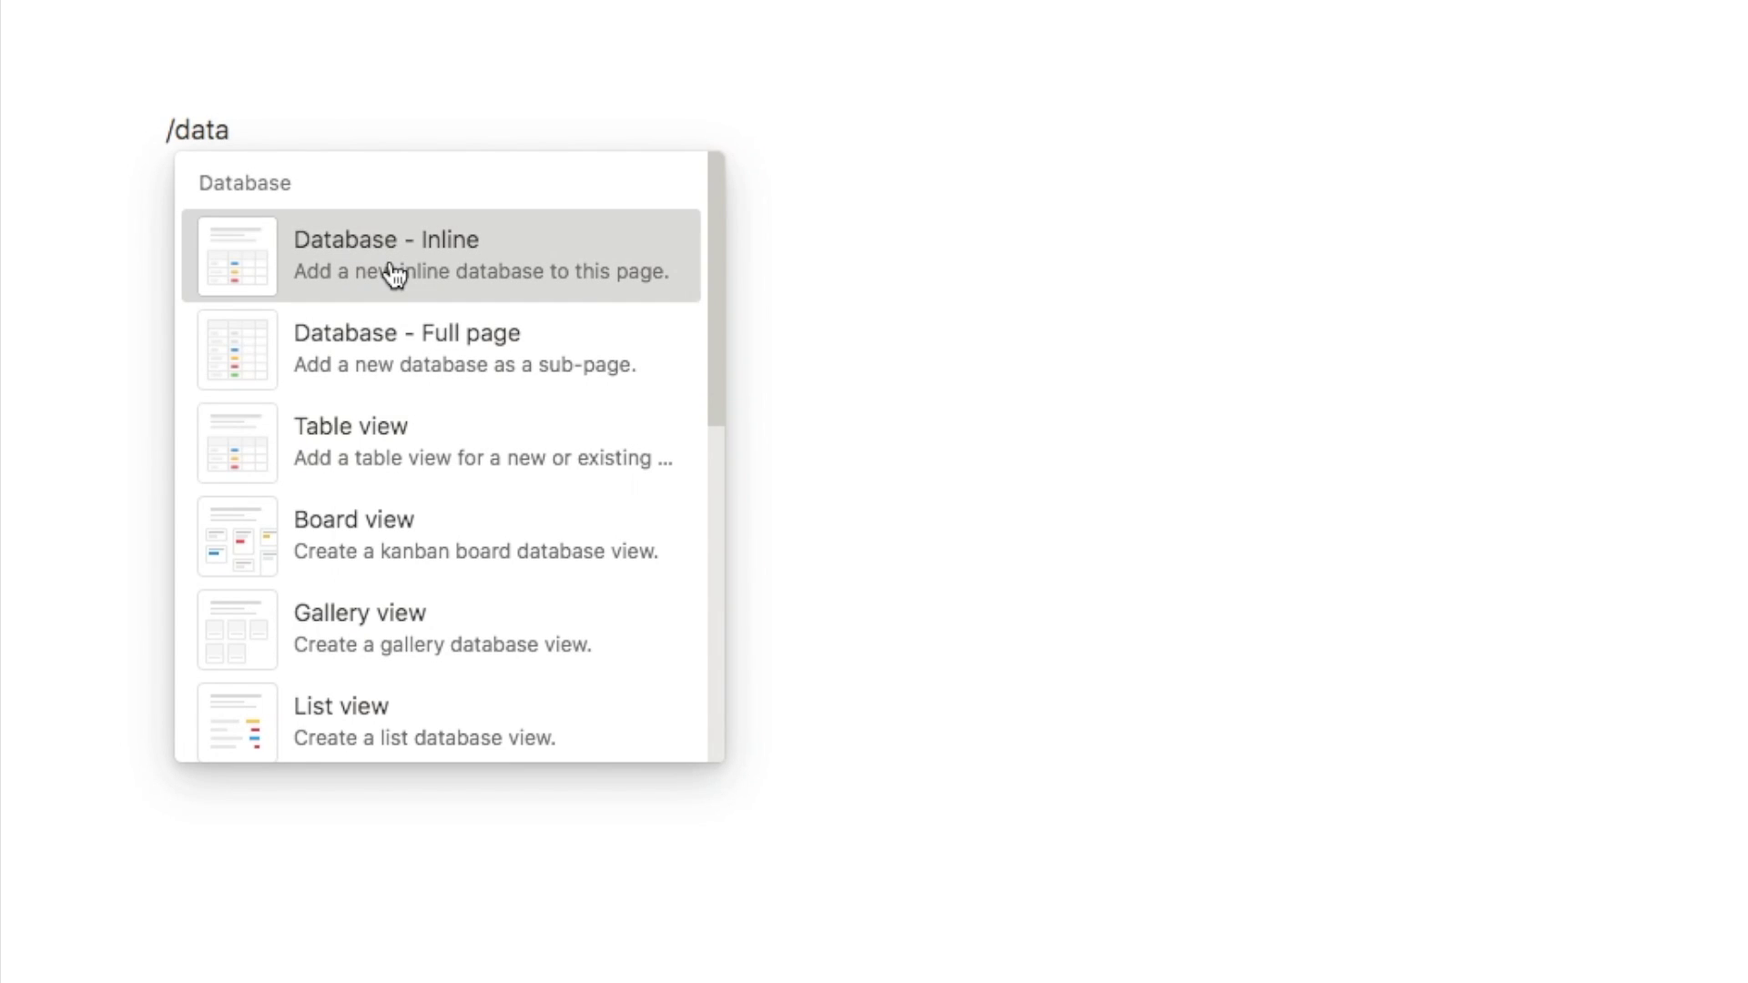
pyautogui.write('Shopping List')
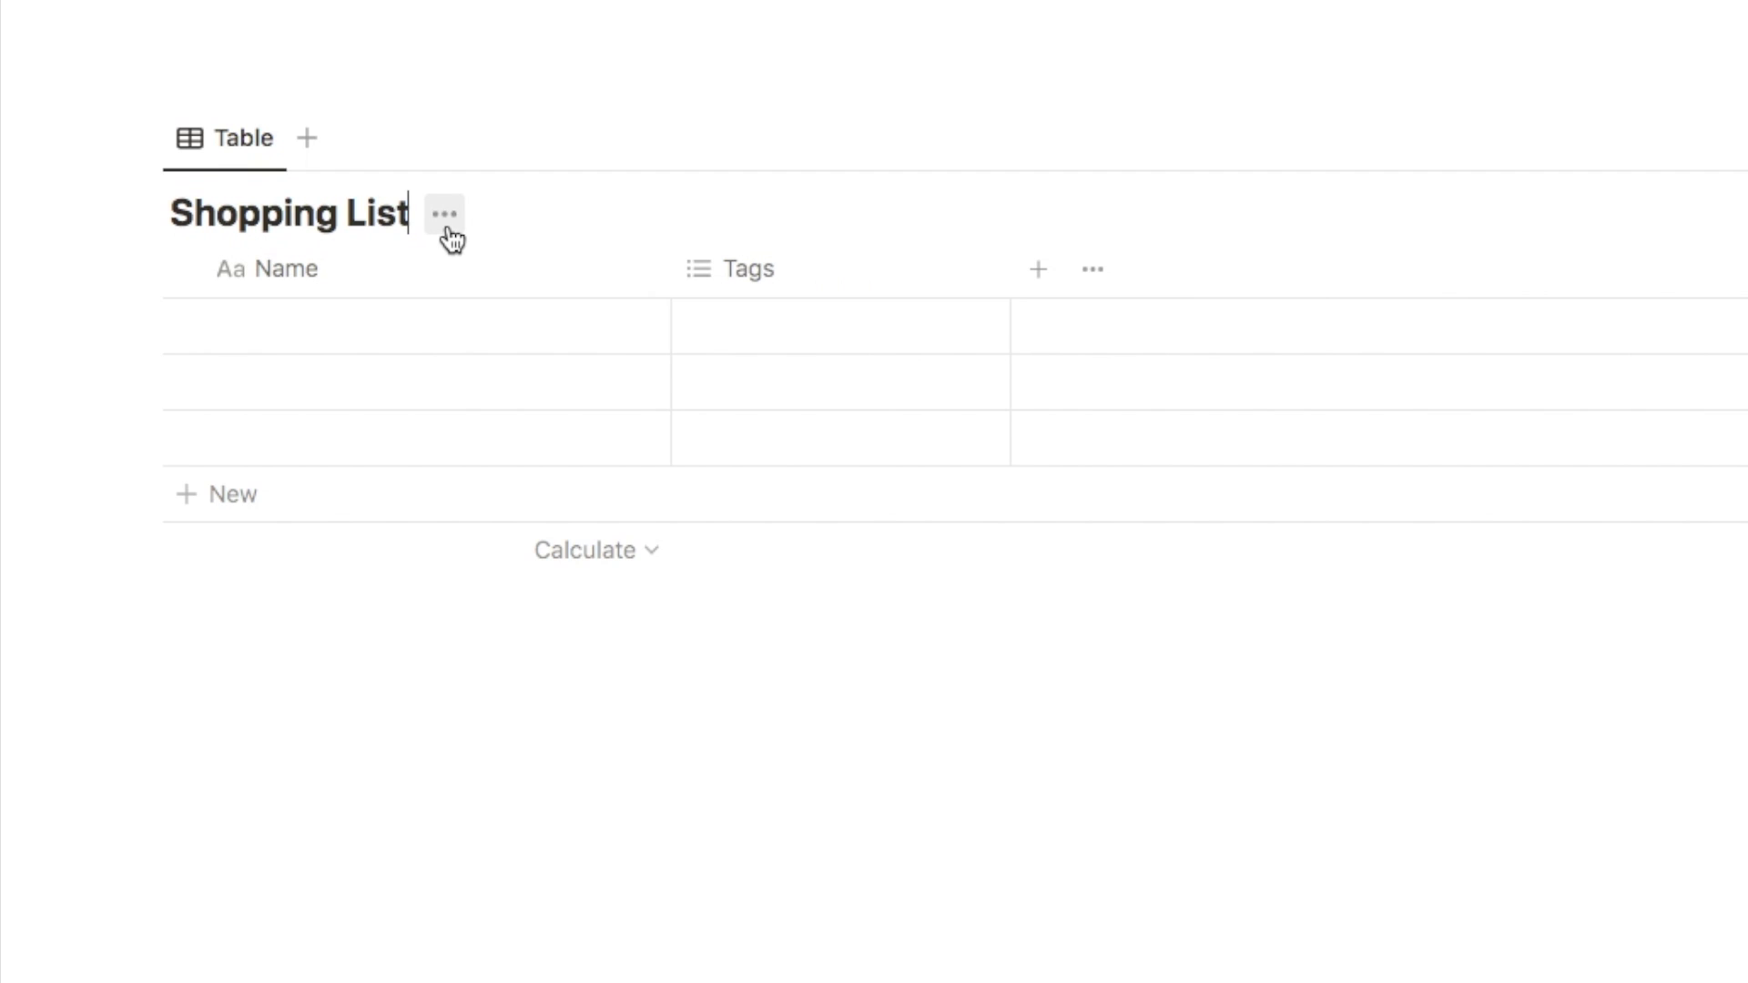
pyautogui.click(446, 223)
pyautogui.click(401, 409)
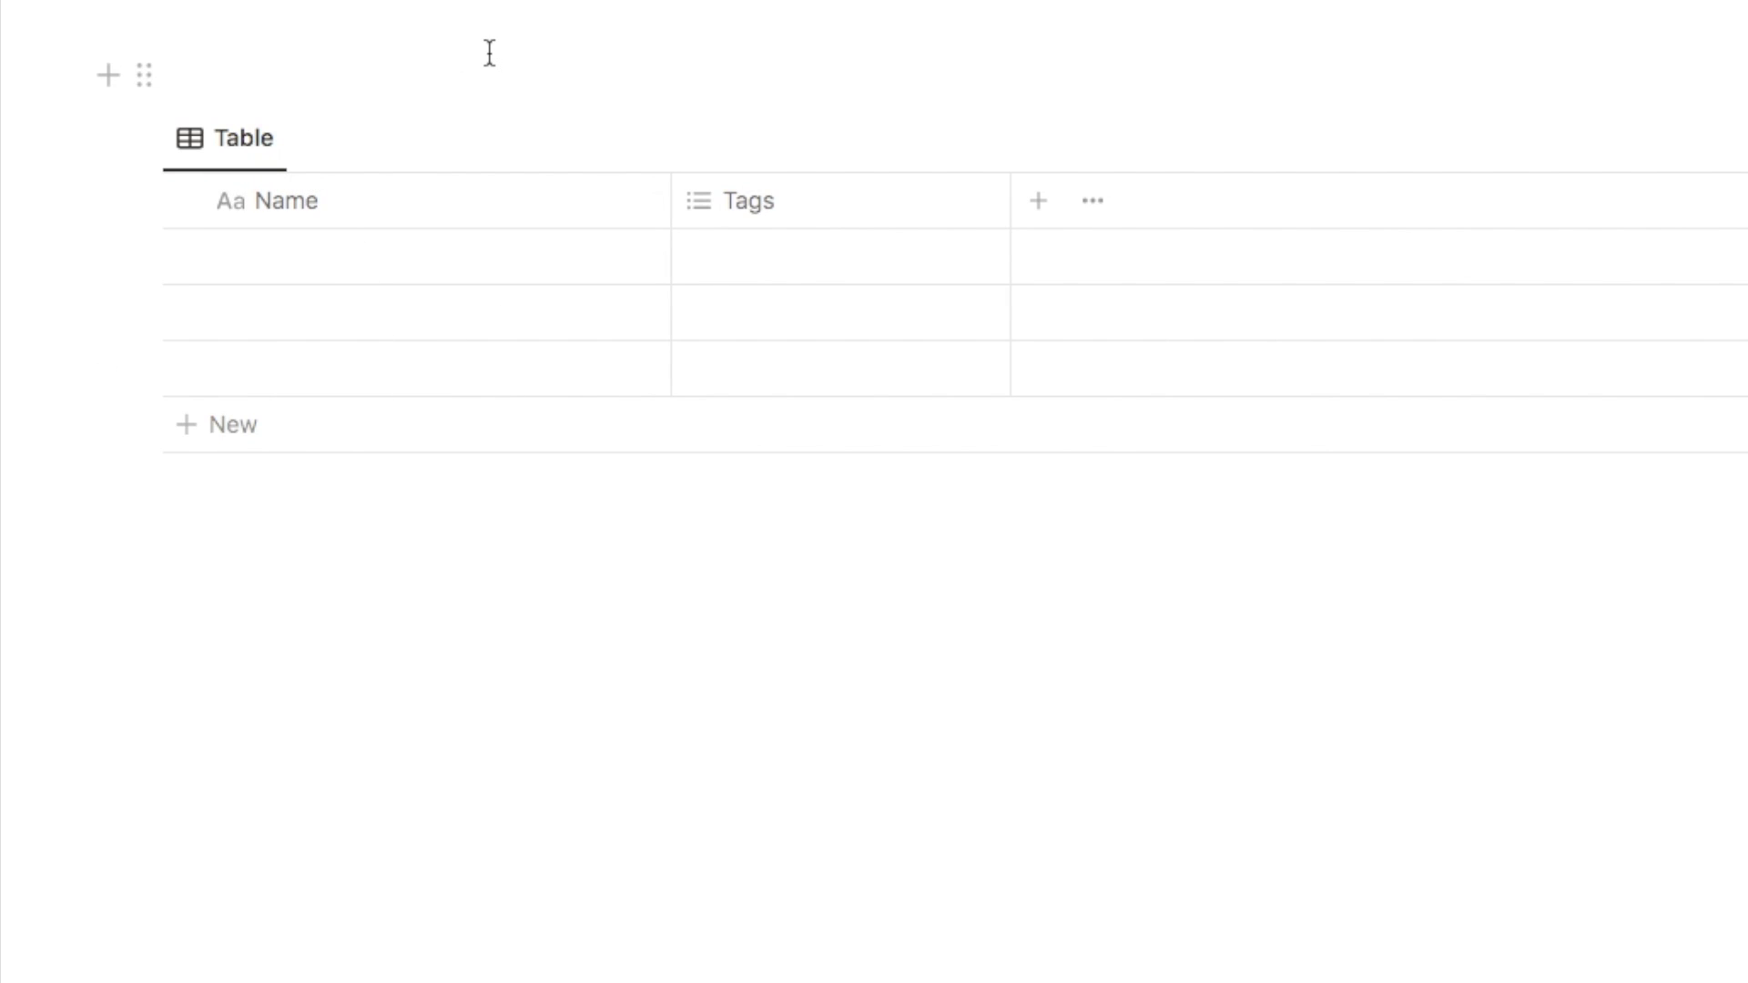
# Delete the Tags property so only the Name column is left
pyautogui.click(816, 216)
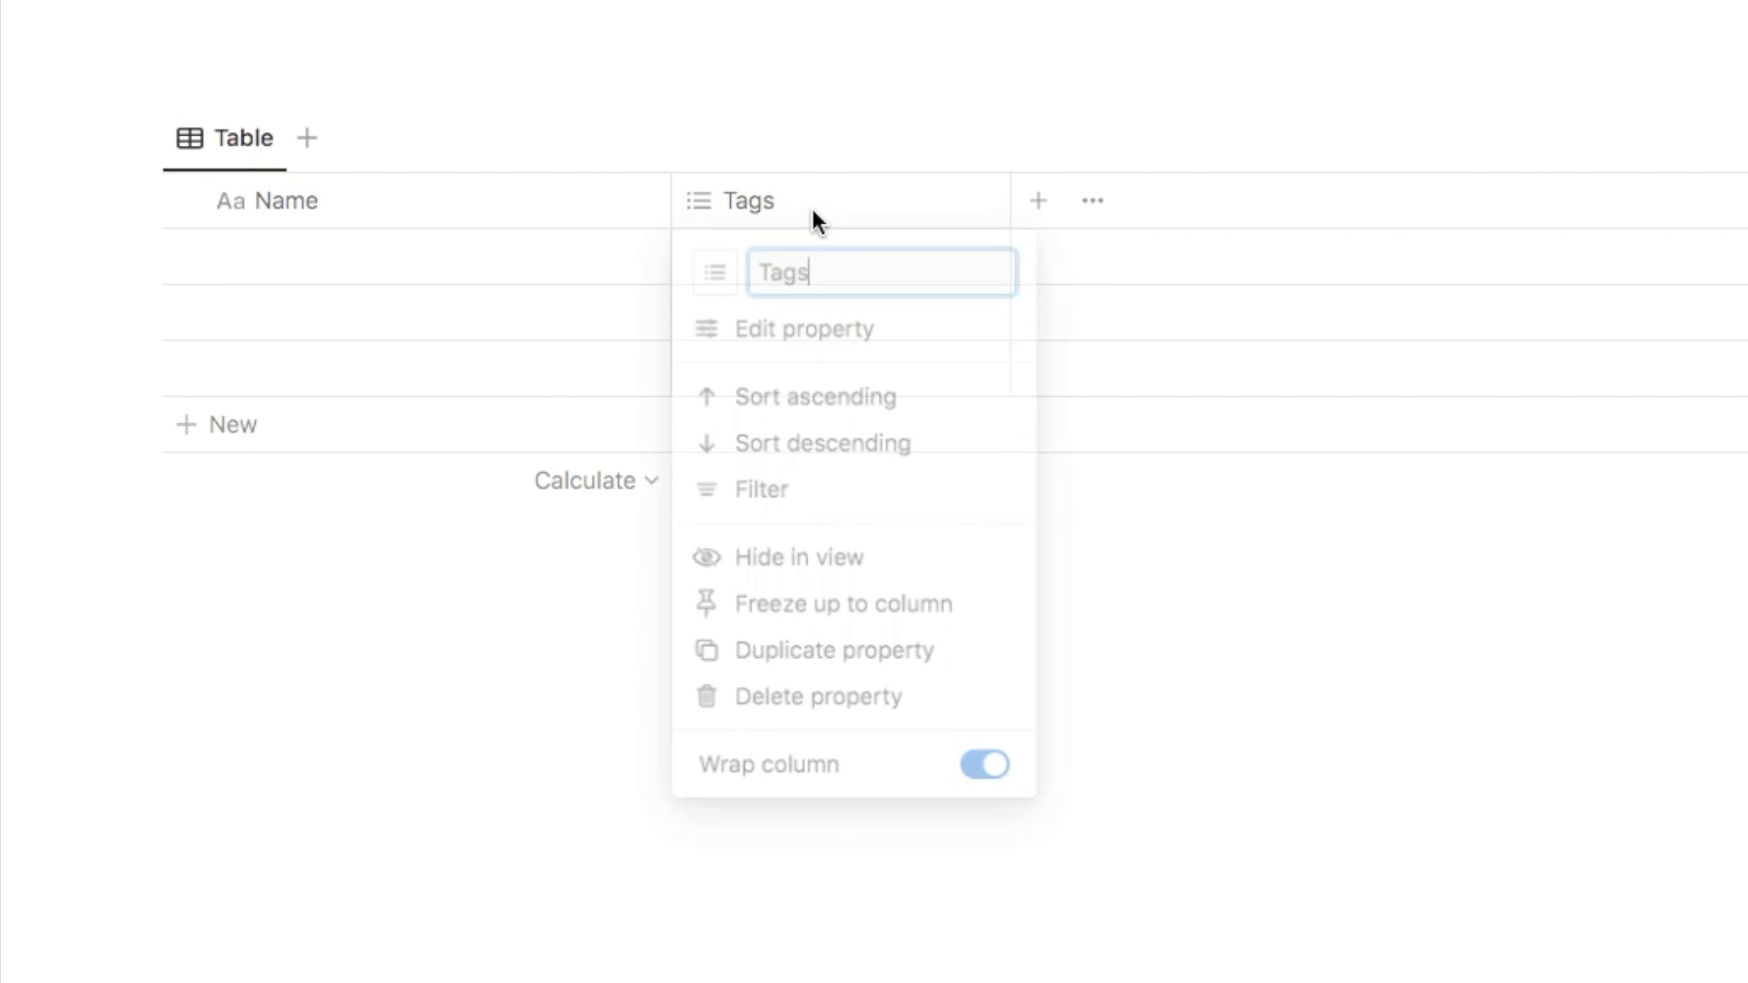
pyautogui.click(790, 712)
pyautogui.click(1170, 342)
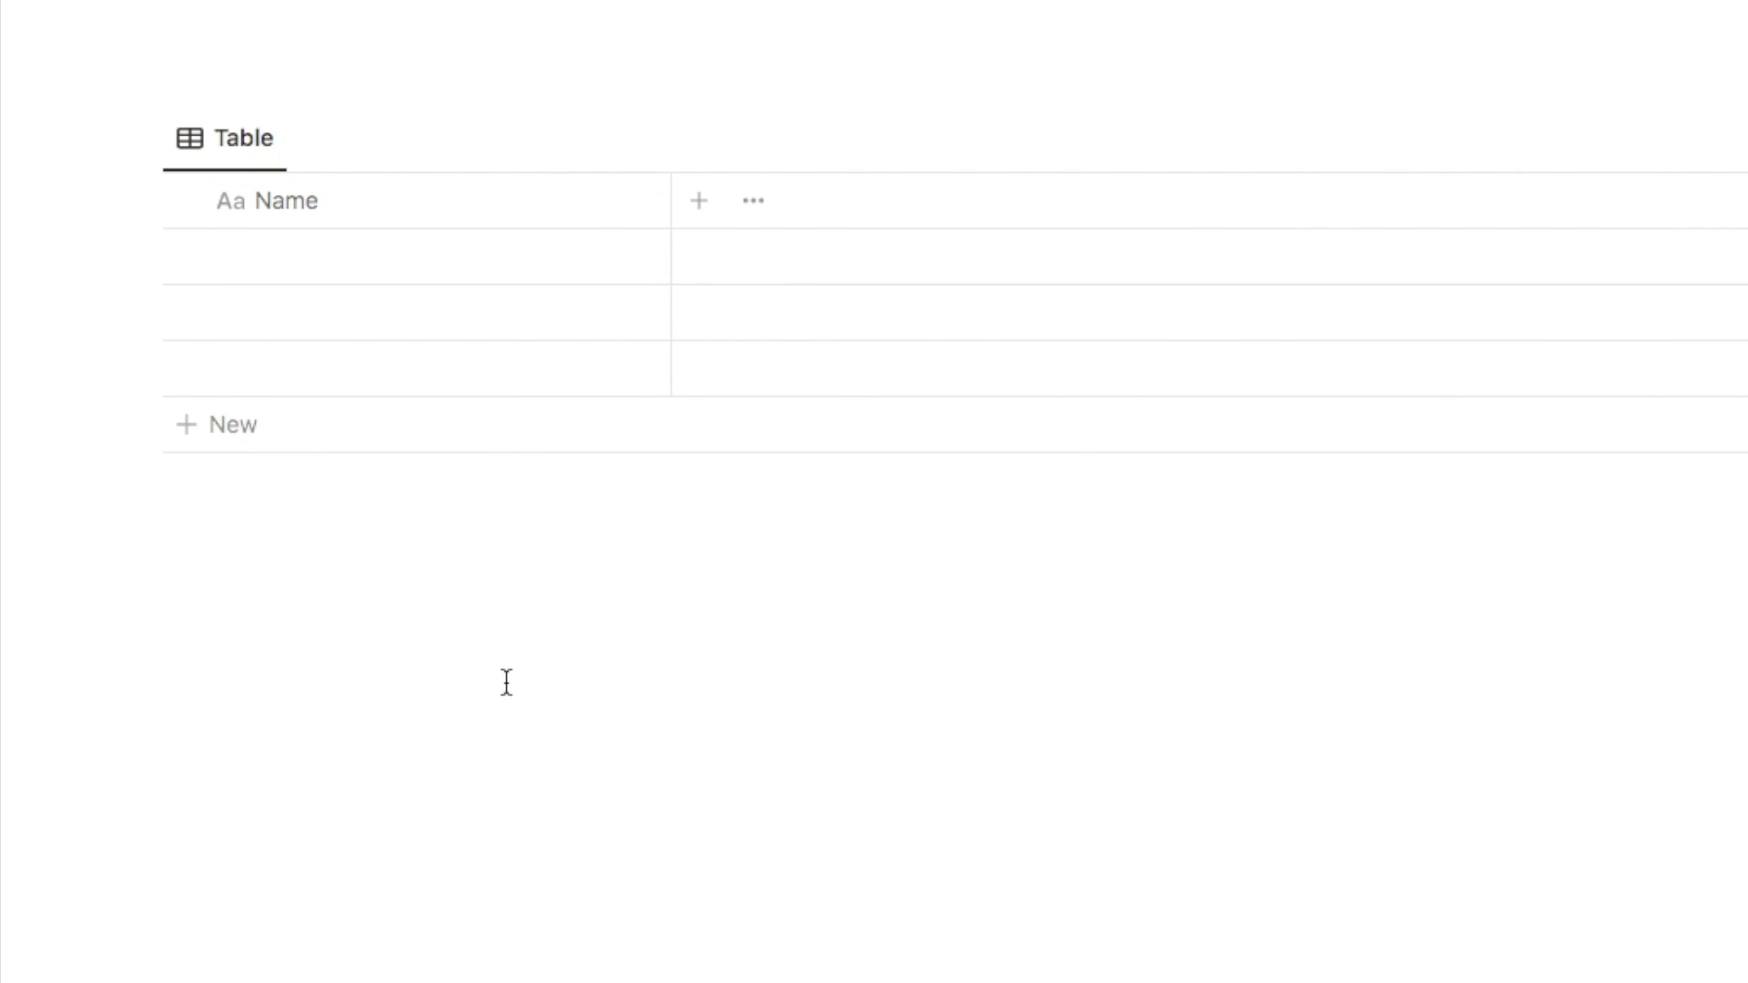
# Rename the table view to My Pantry and give it a fish icon
pyautogui.click(249, 141)
pyautogui.click(270, 215)
pyautogui.write('My Pantry')
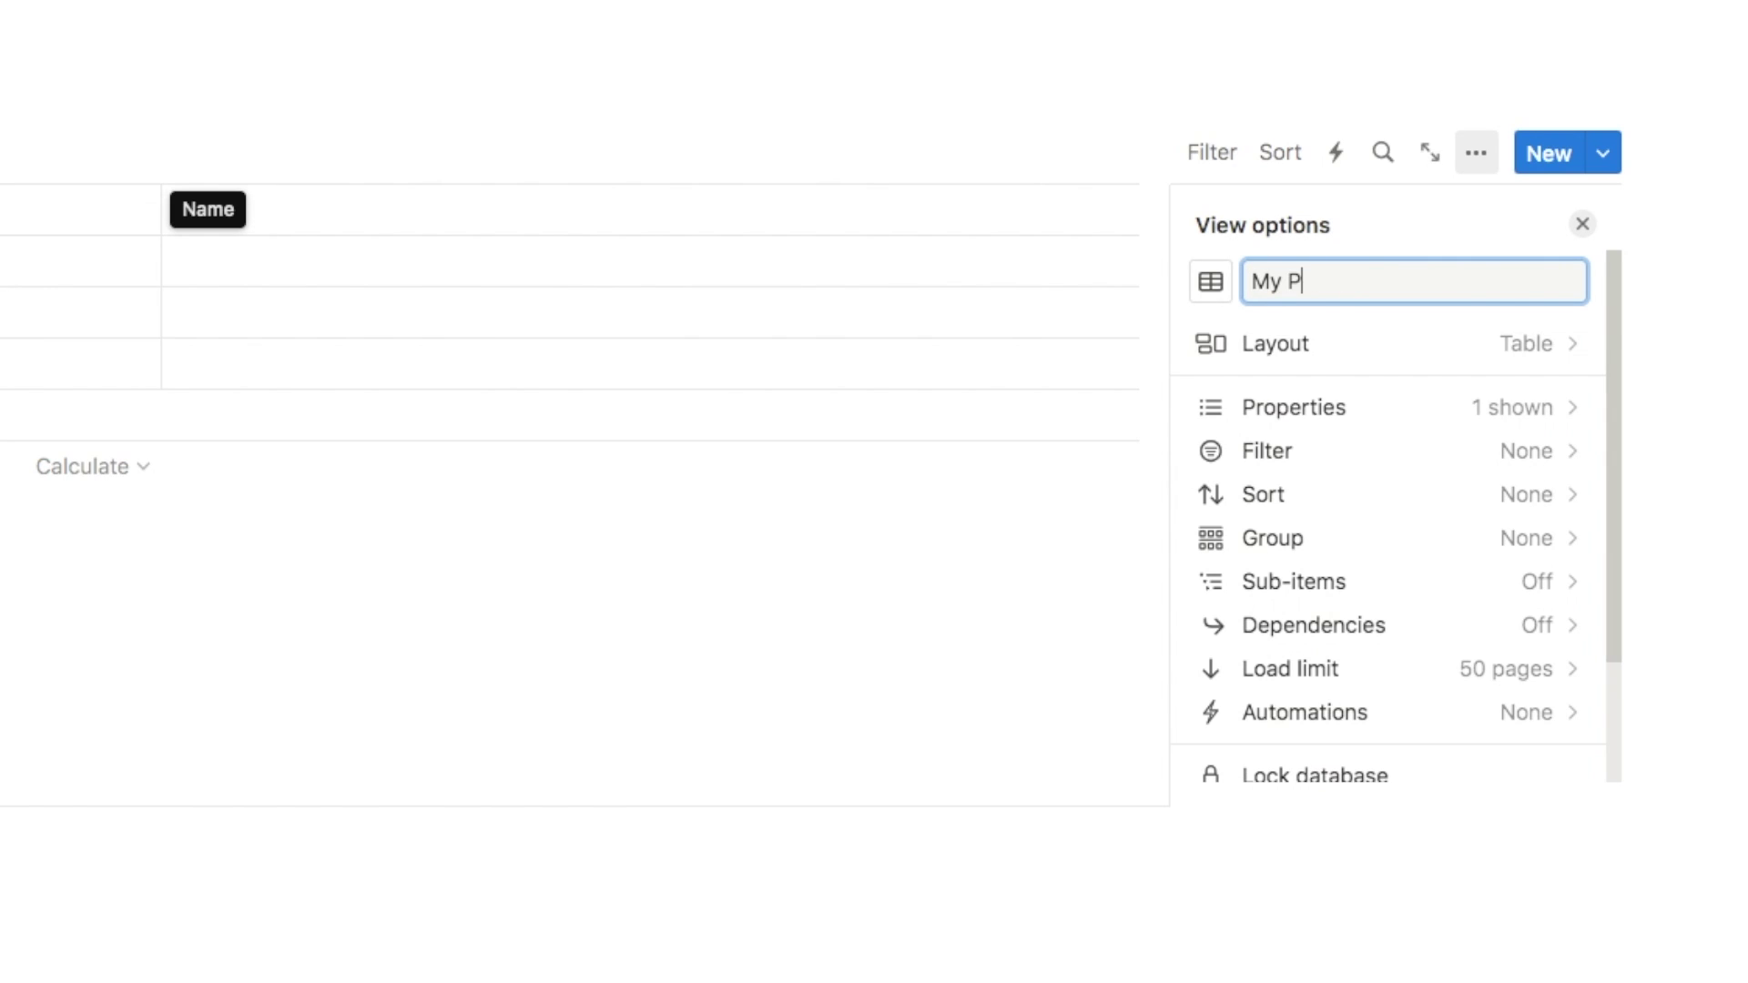
pyautogui.click(1203, 289)
pyautogui.write('fish')
pyautogui.click(1038, 490)
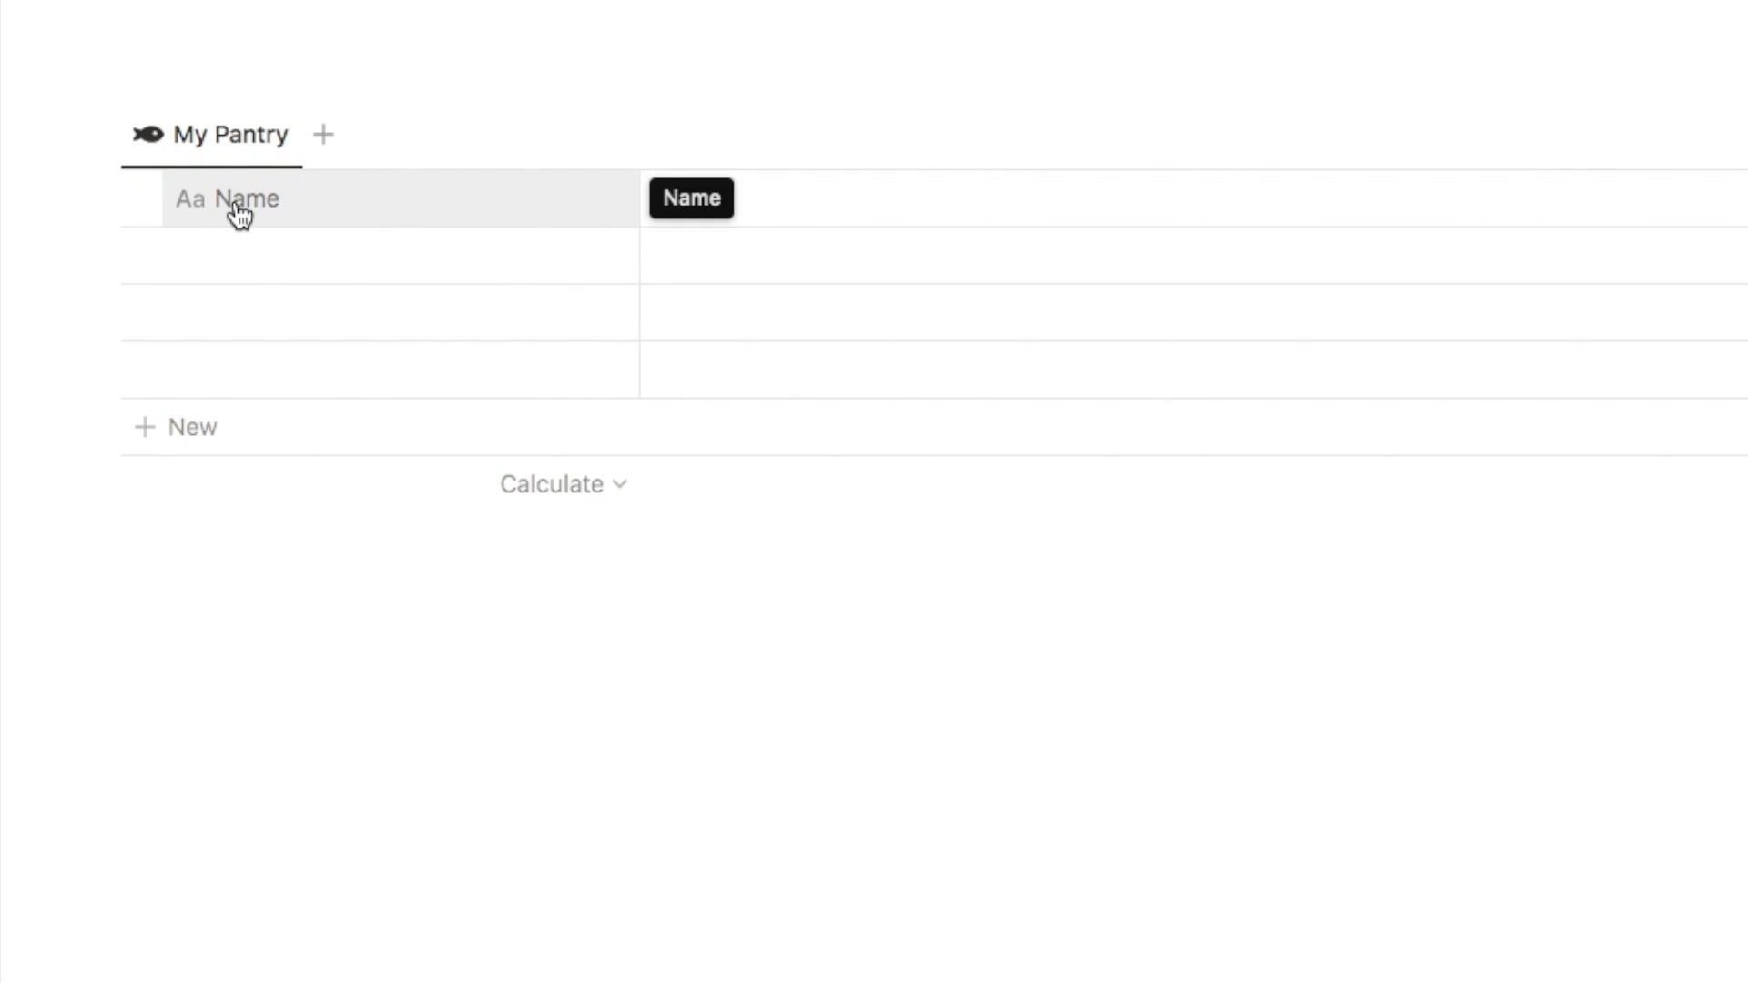
# Rename the Name column to Item and narrow it
pyautogui.click(236, 215)
pyautogui.moveTo(320, 274); pyautogui.dragTo(253, 275)
pyautogui.press('BackSpace')
pyautogui.write('Item')
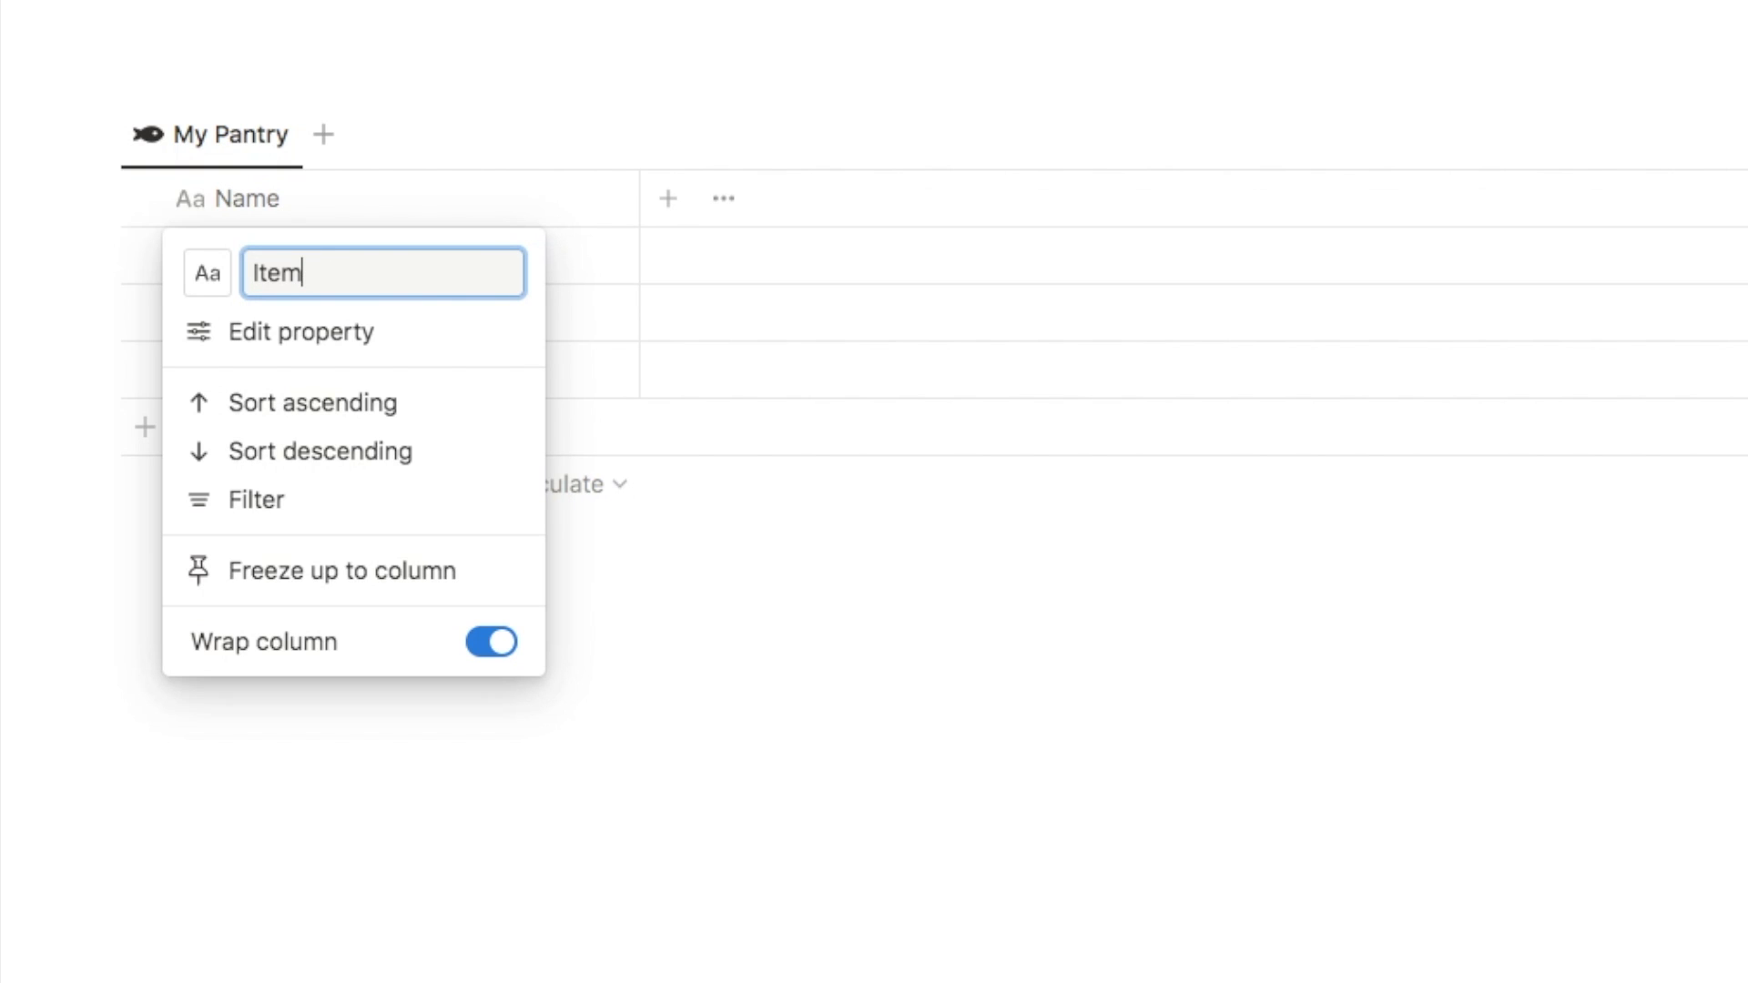
pyautogui.press('Return')
pyautogui.moveTo(640, 215); pyautogui.dragTo(553, 209)
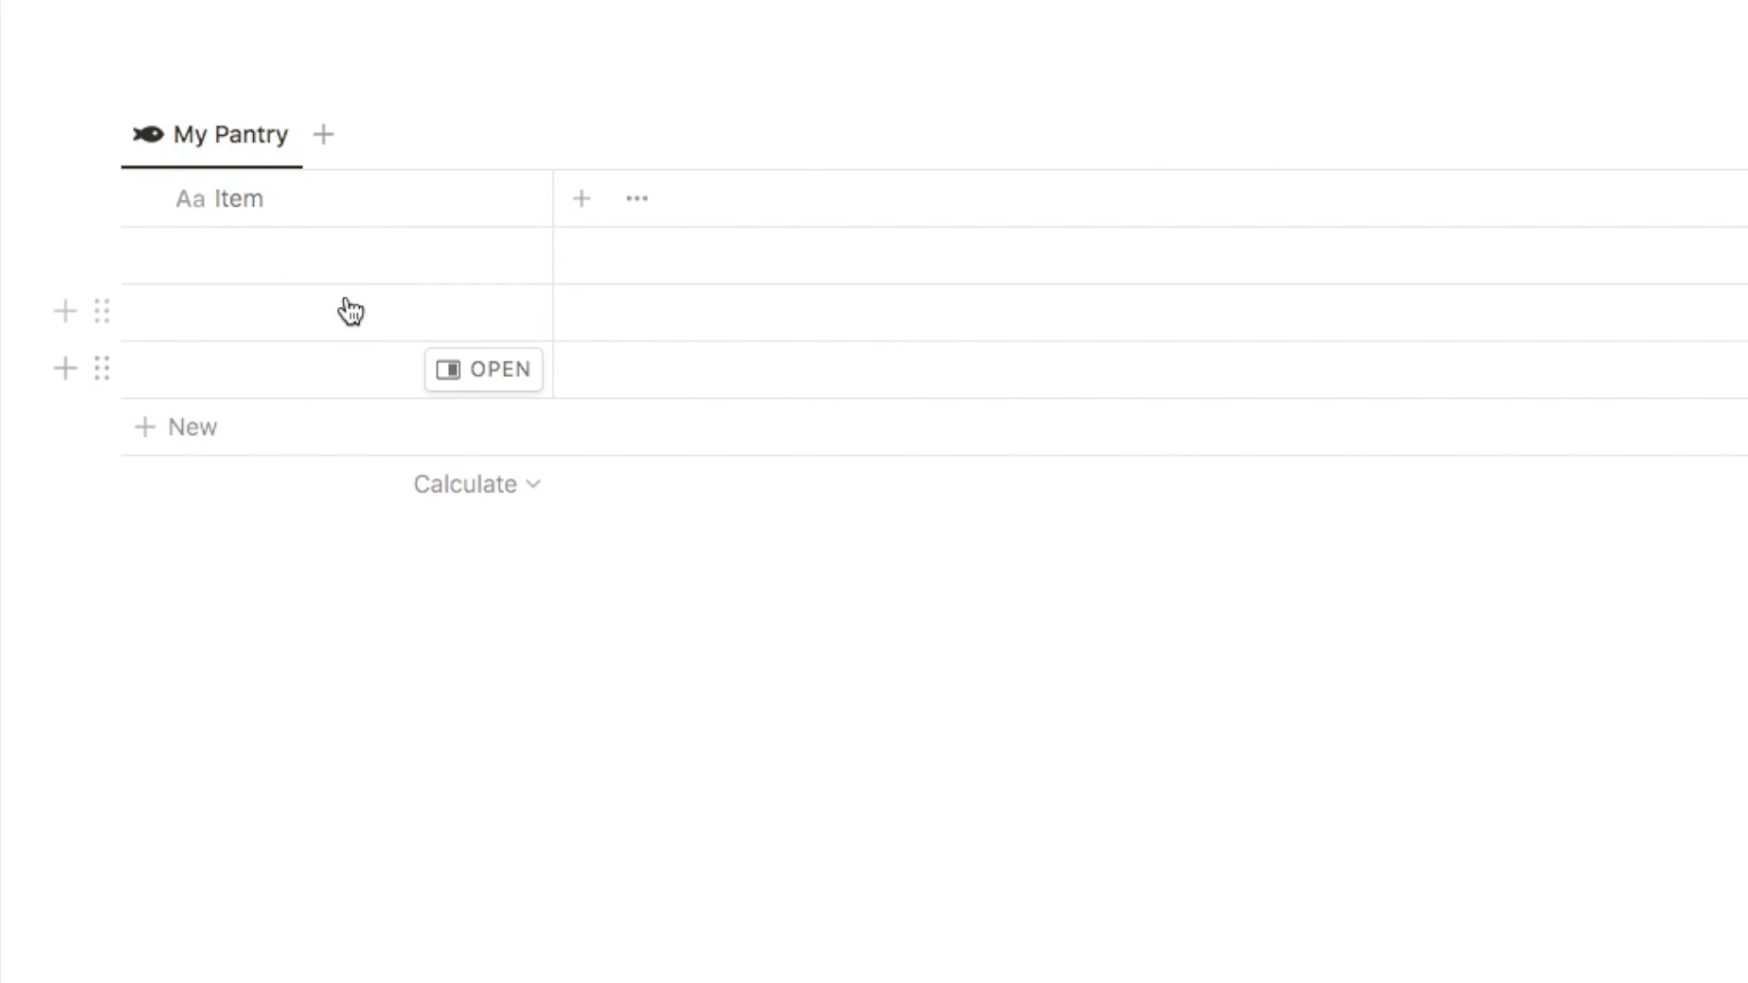
# Enter the pantry items into rows, starting with Apples and Bananas
pyautogui.click(263, 256)
pyautogui.write('Apples')
pyautogui.press('Return')
pyautogui.write('Bananas')
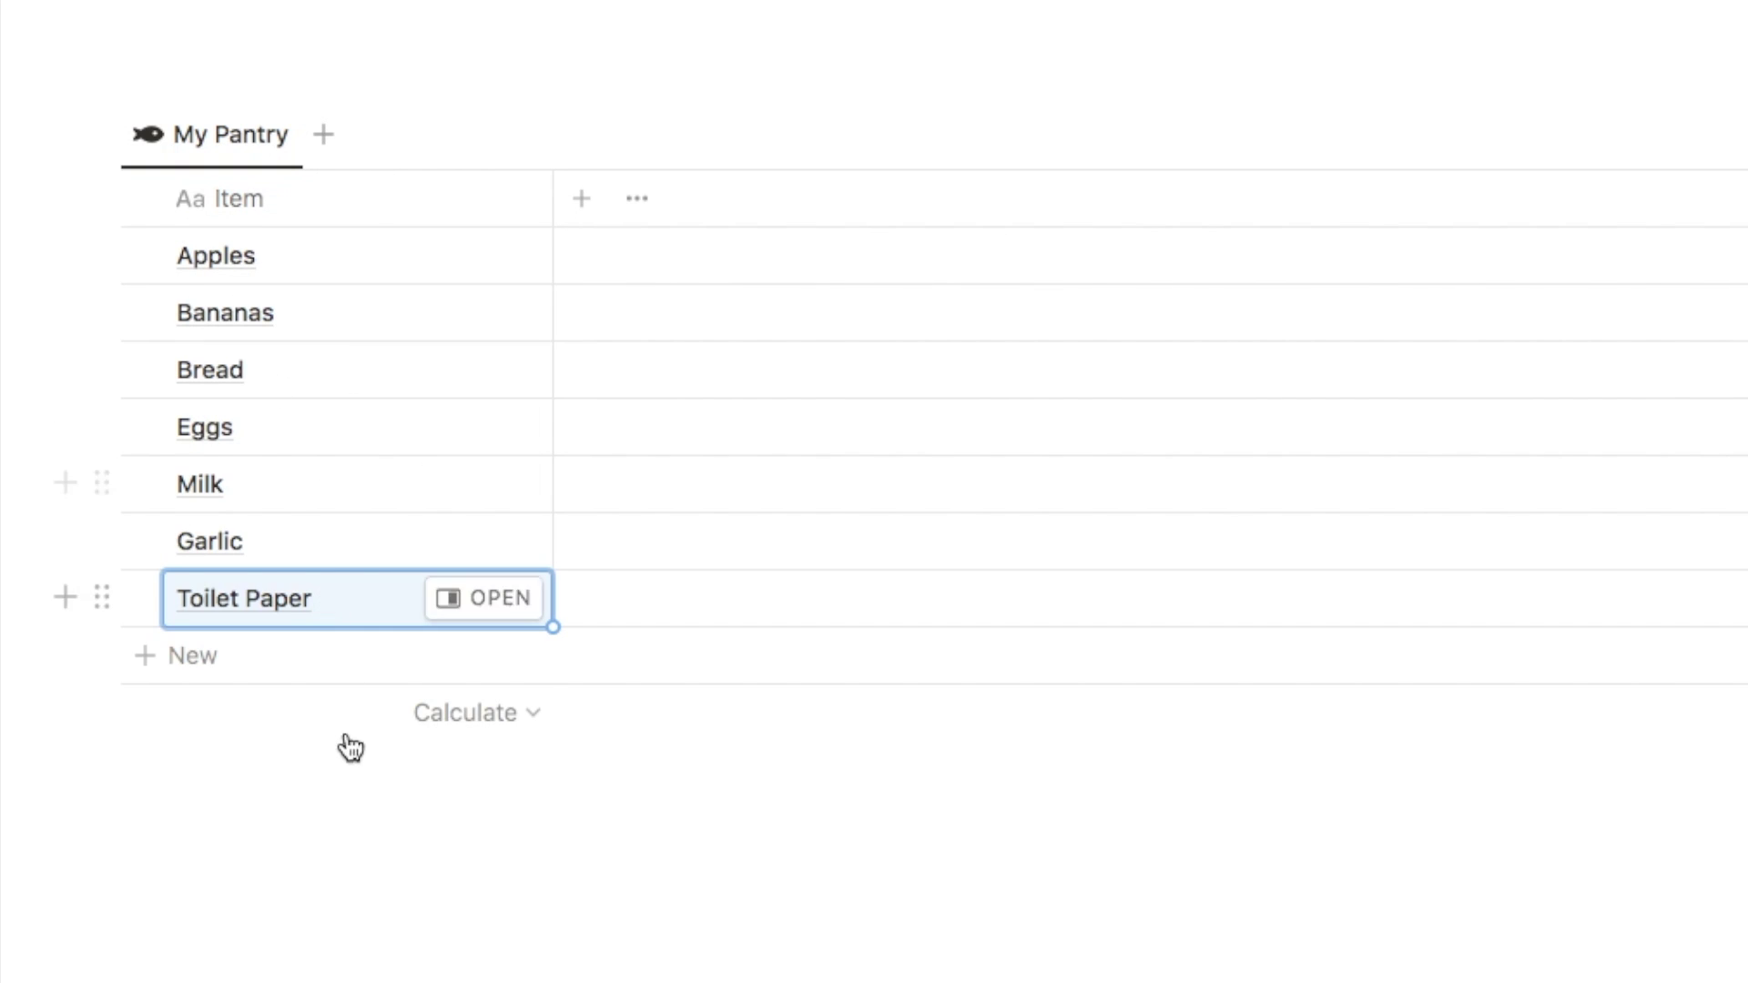
pyautogui.click(273, 765)
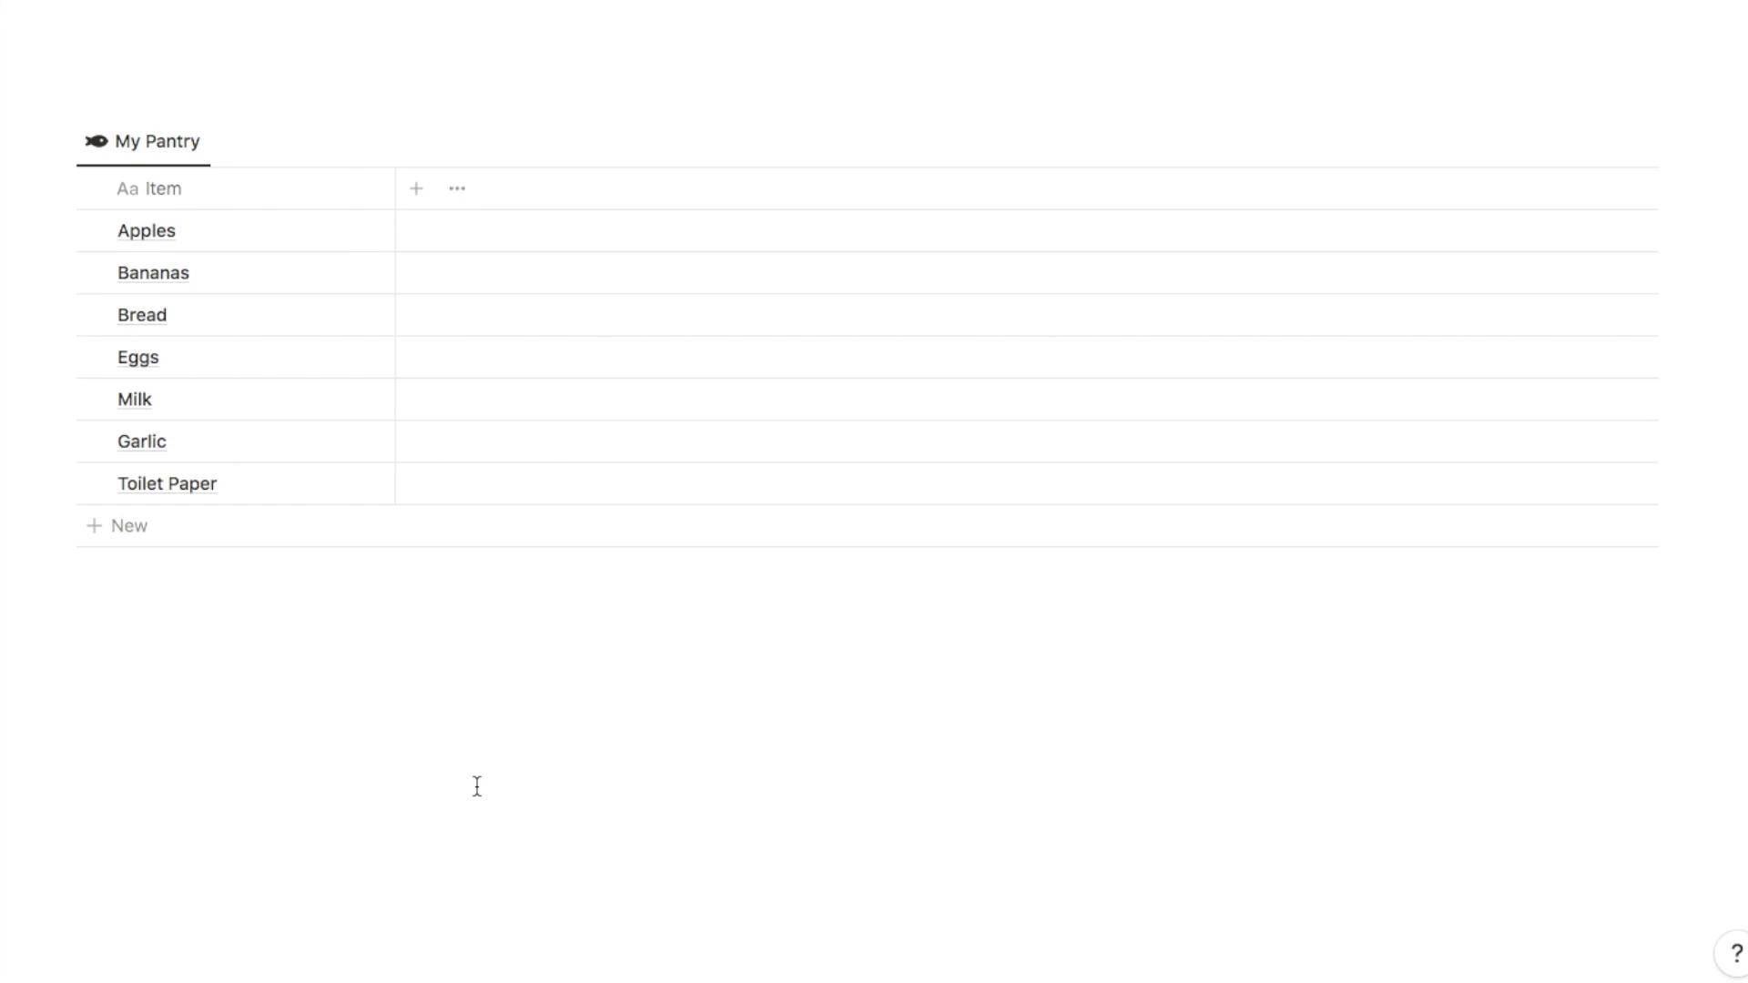
# Add a new single-select column named Area
pyautogui.click(417, 189)
pyautogui.write('sele')
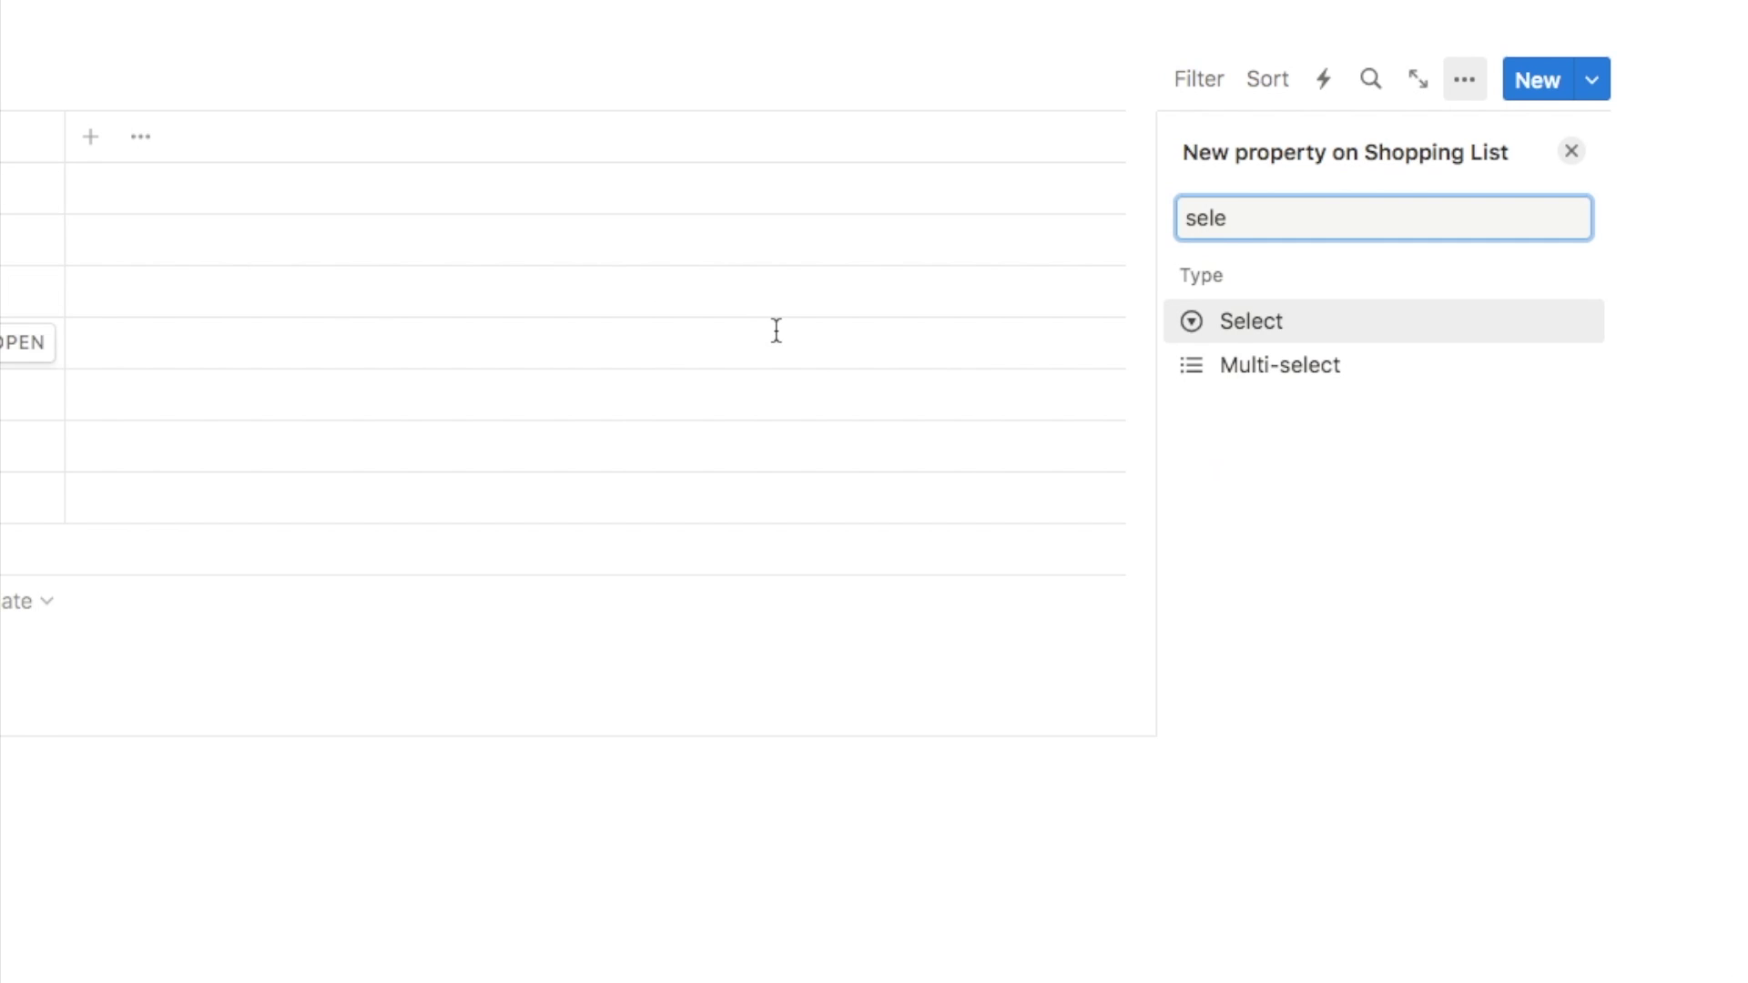
pyautogui.click(1252, 322)
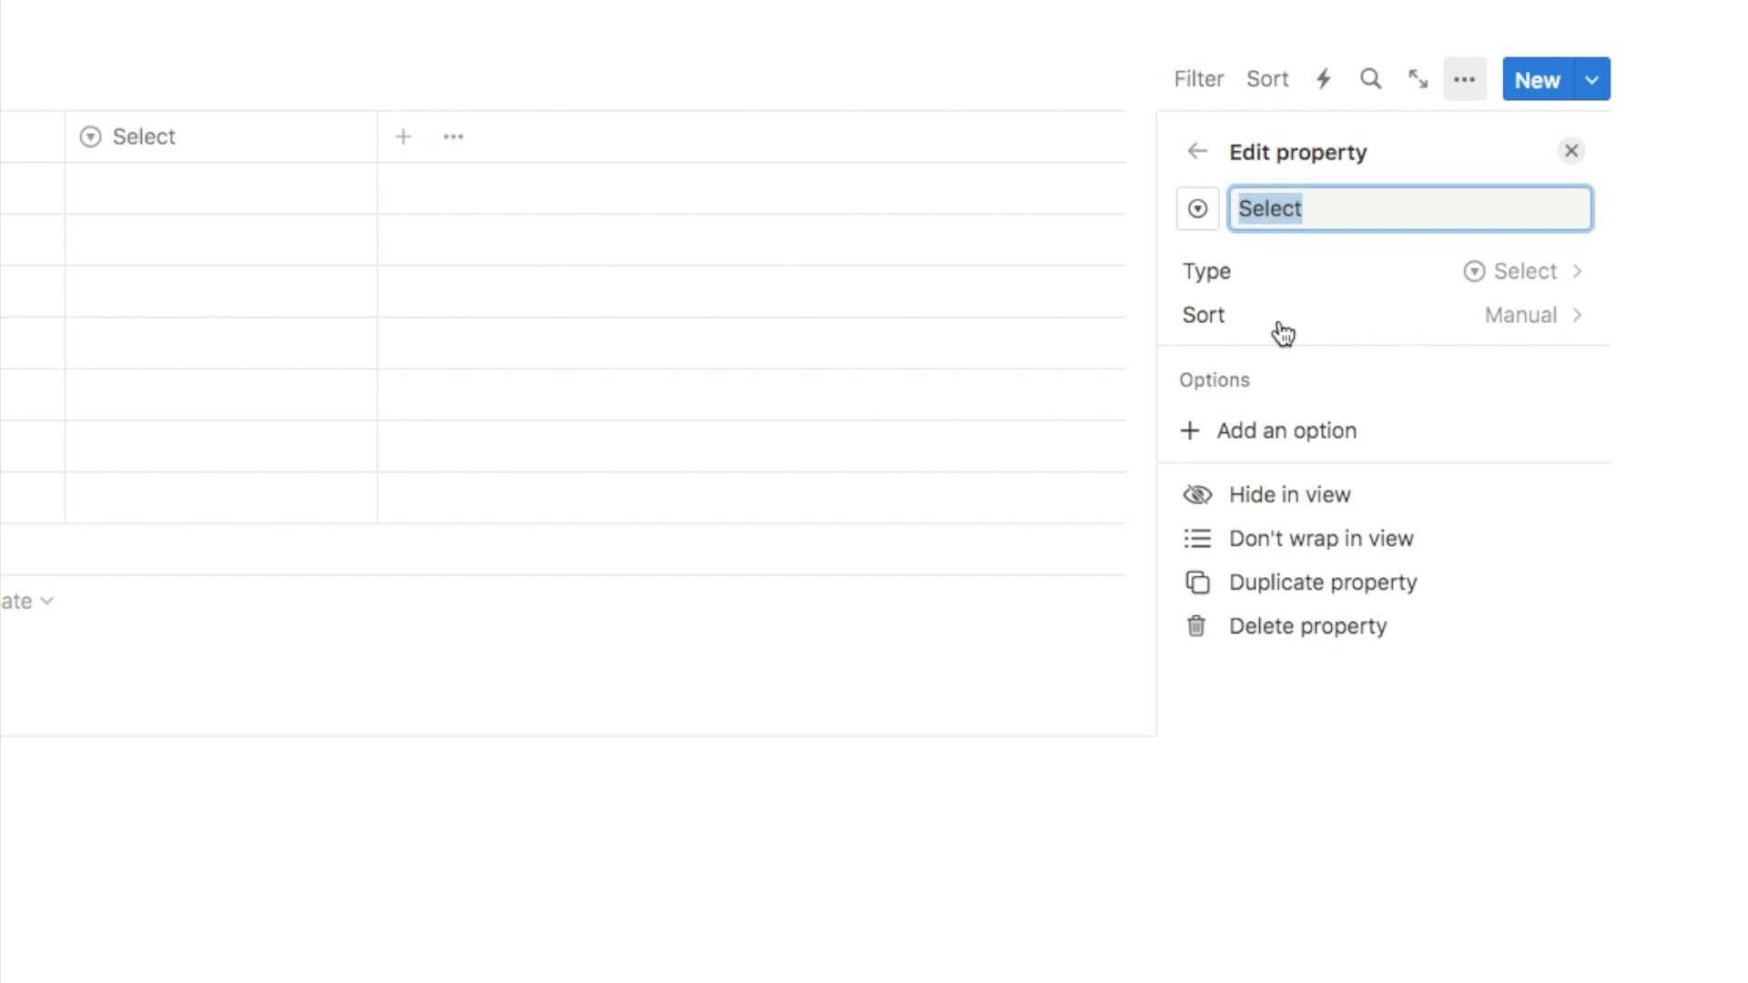
pyautogui.write('Area')
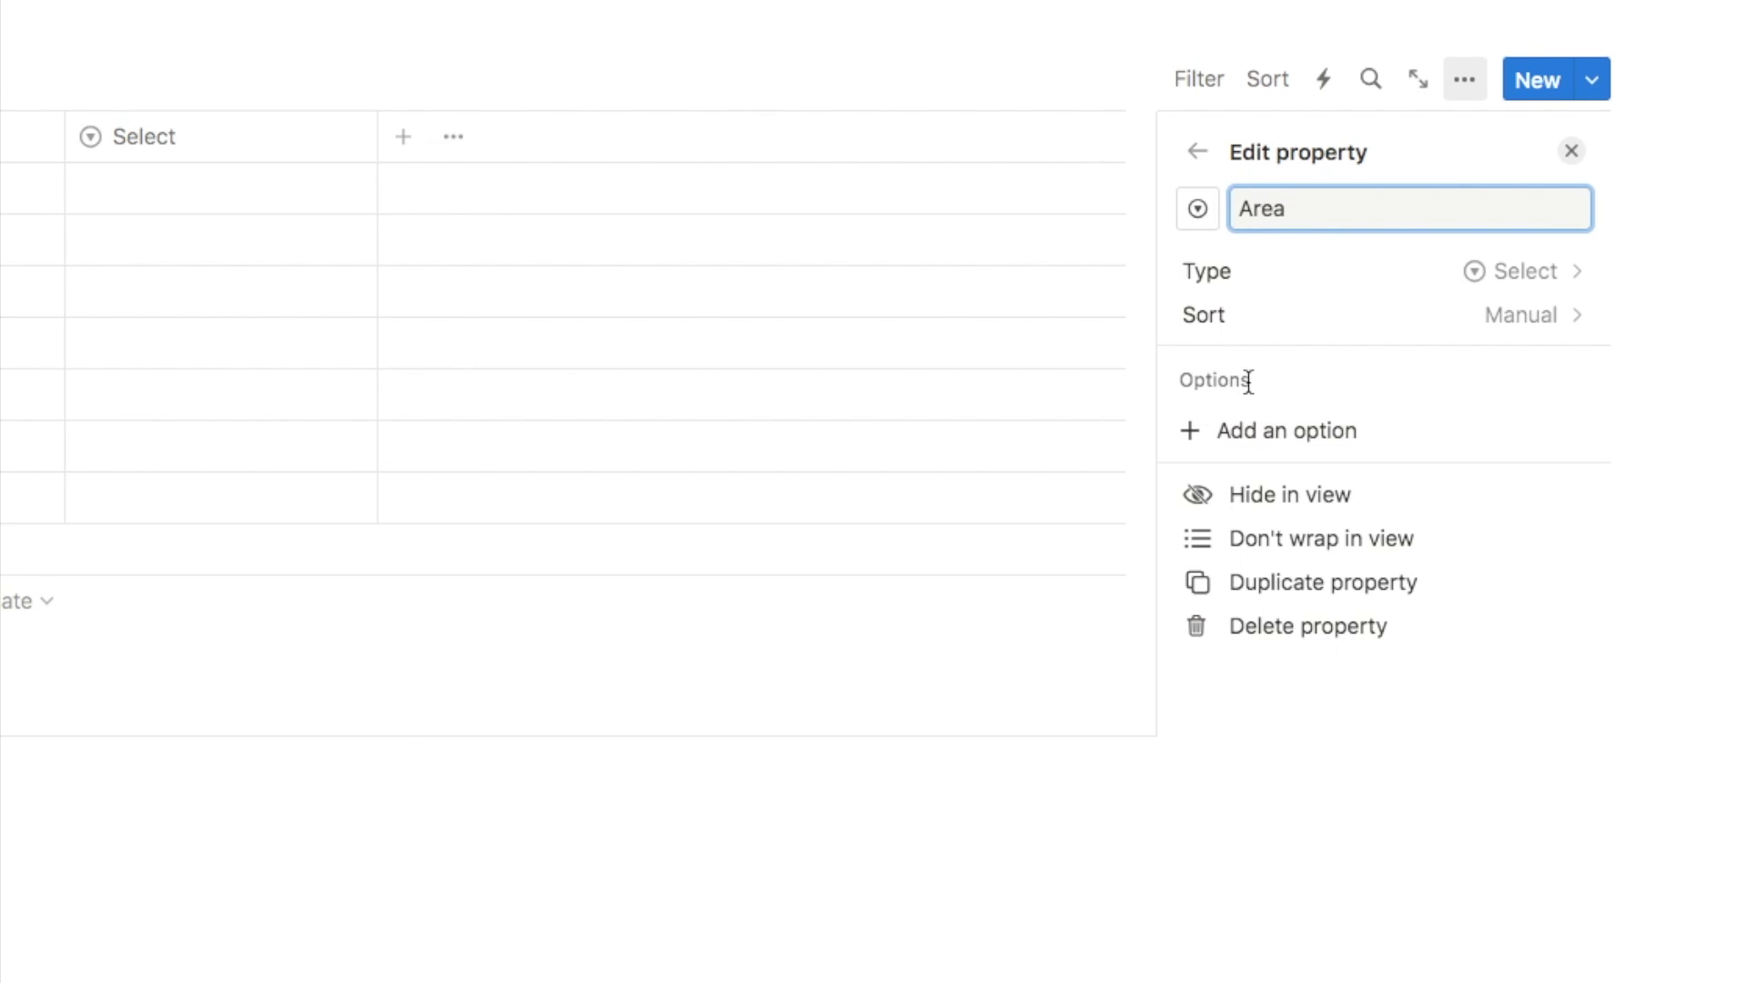
# Add Area options Produce, Bread & Bakery, Dairy & Meat and the other grocery sections
pyautogui.click(1250, 439)
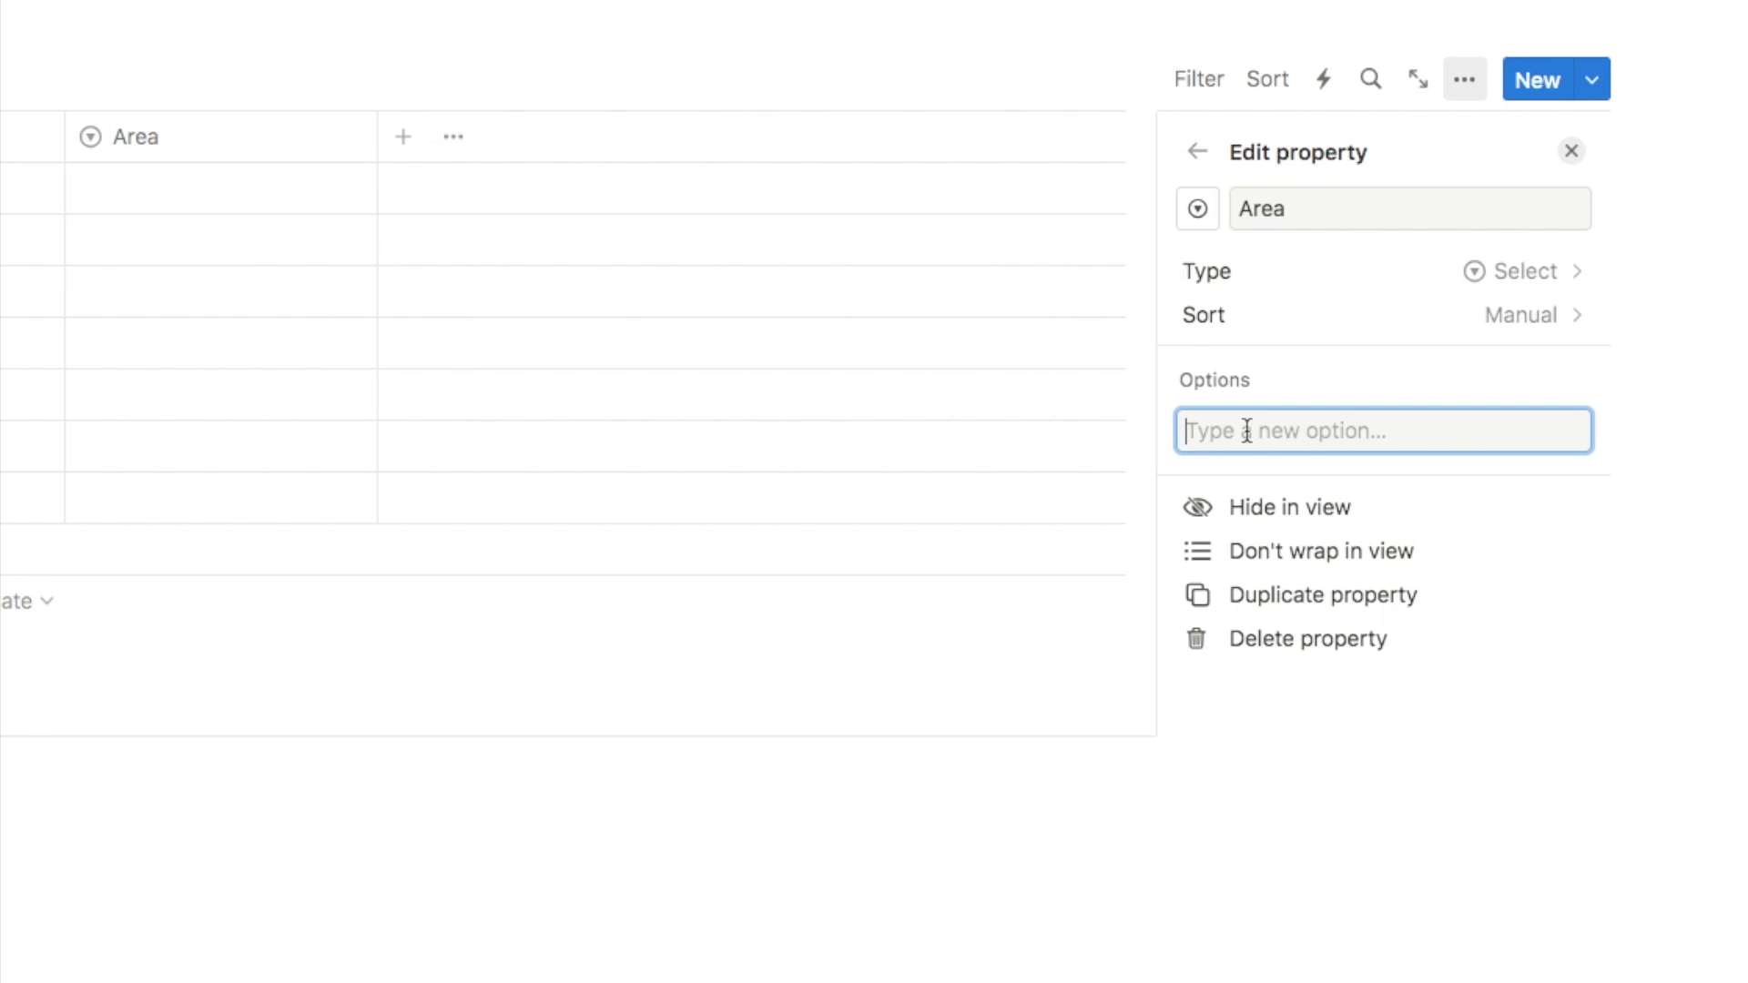
pyautogui.write('Produce')
pyautogui.press('Return')
pyautogui.write('Bre')
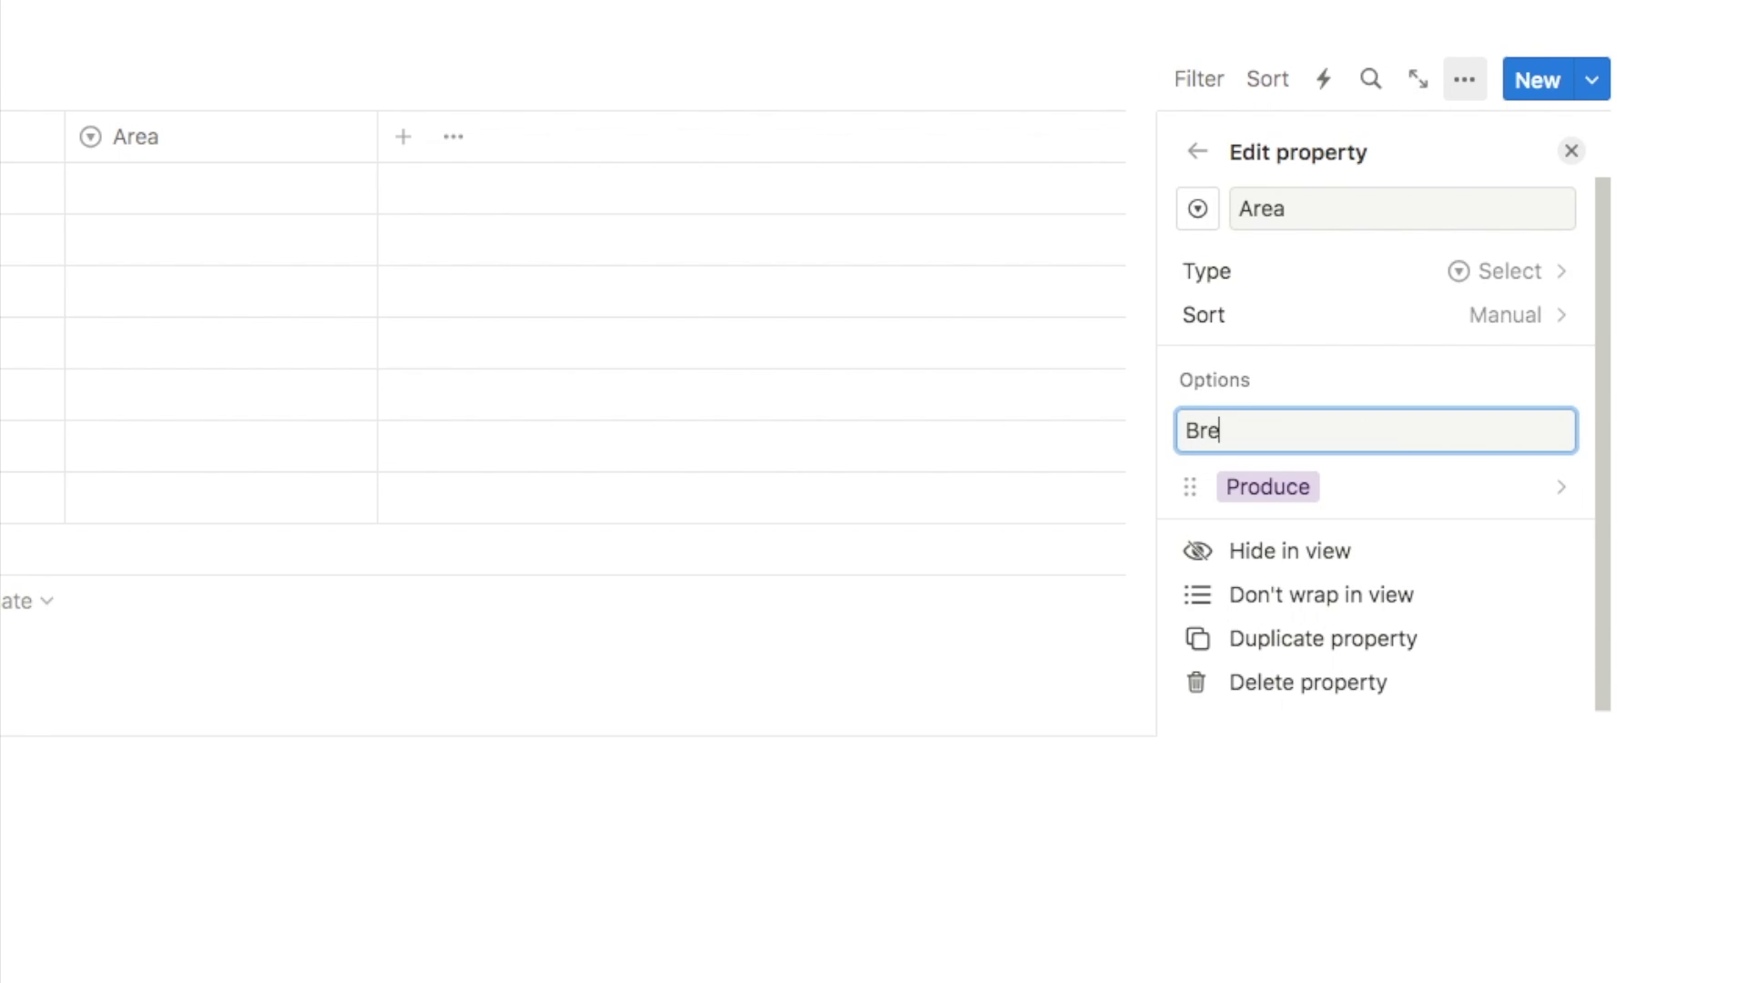
pyautogui.write('ad & Bakery')
pyautogui.press('Return')
pyautogui.write('Da')
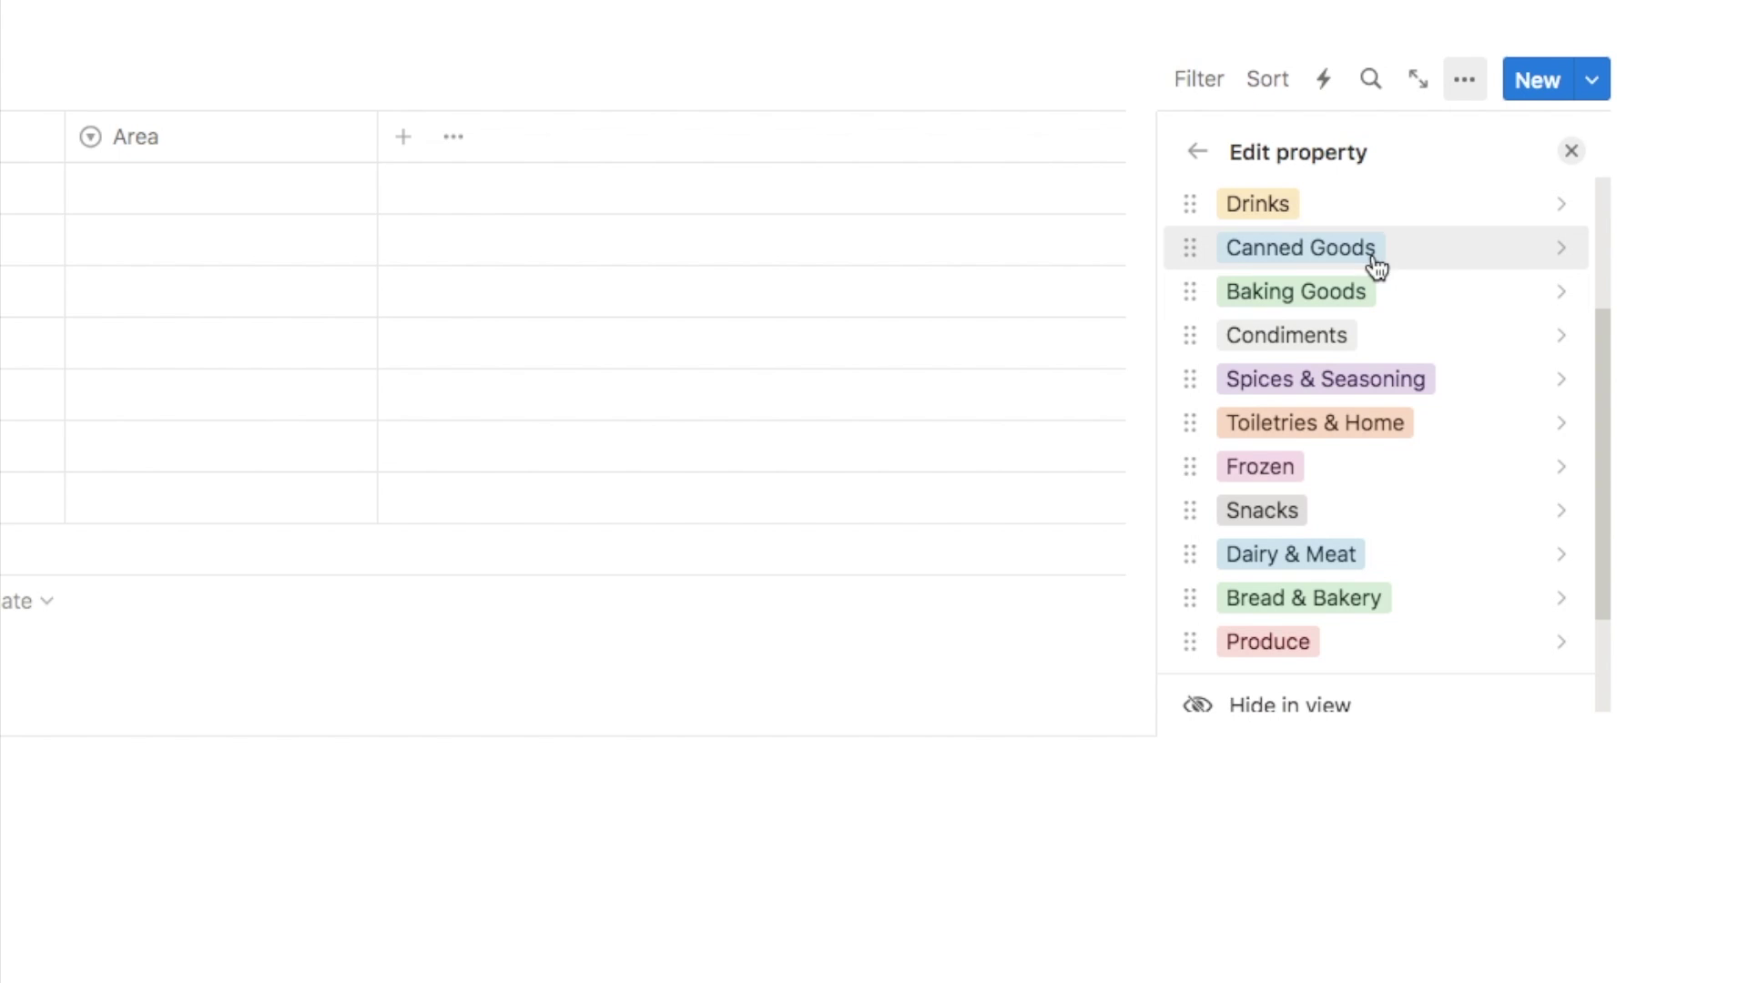
# Reorder the options: Produce first, Dairy & Meat next, Spices & Seasoning moved up
pyautogui.scroll(1, 1315, 583)
pyautogui.scroll(1, 1319, 587)
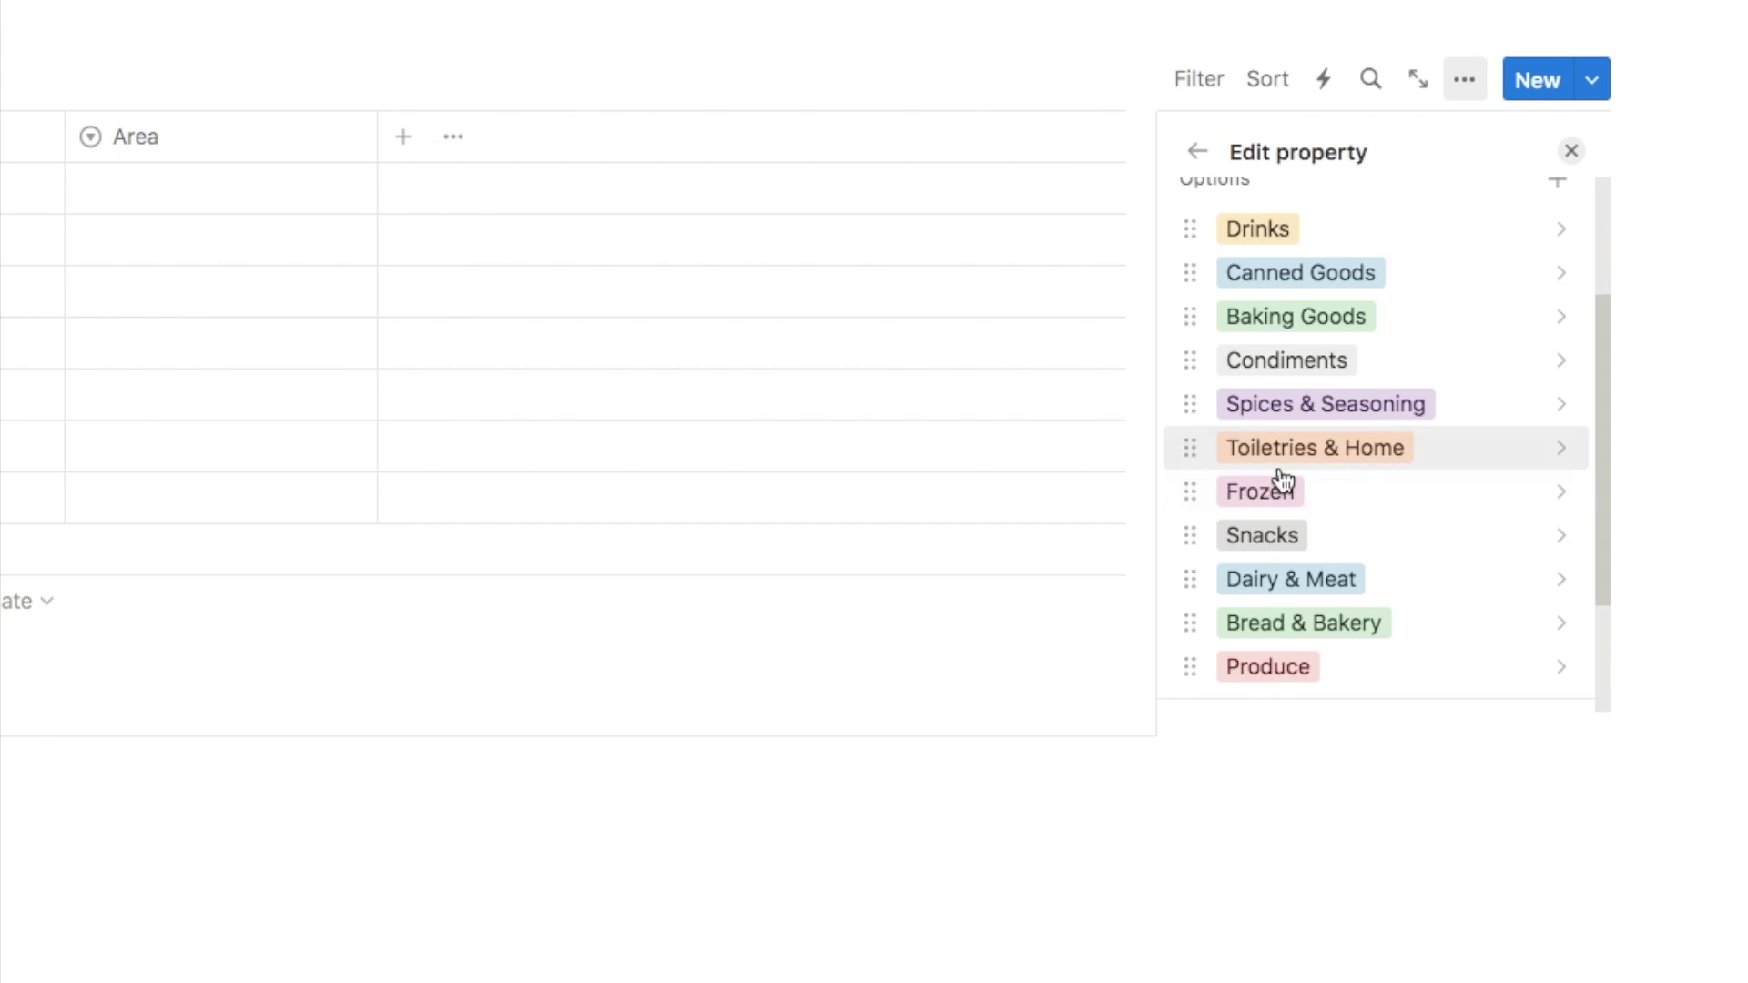
pyautogui.moveTo(1269, 671); pyautogui.dragTo(1278, 221)
pyautogui.scroll(2, 1273, 264)
pyautogui.scroll(-2, 1293, 347)
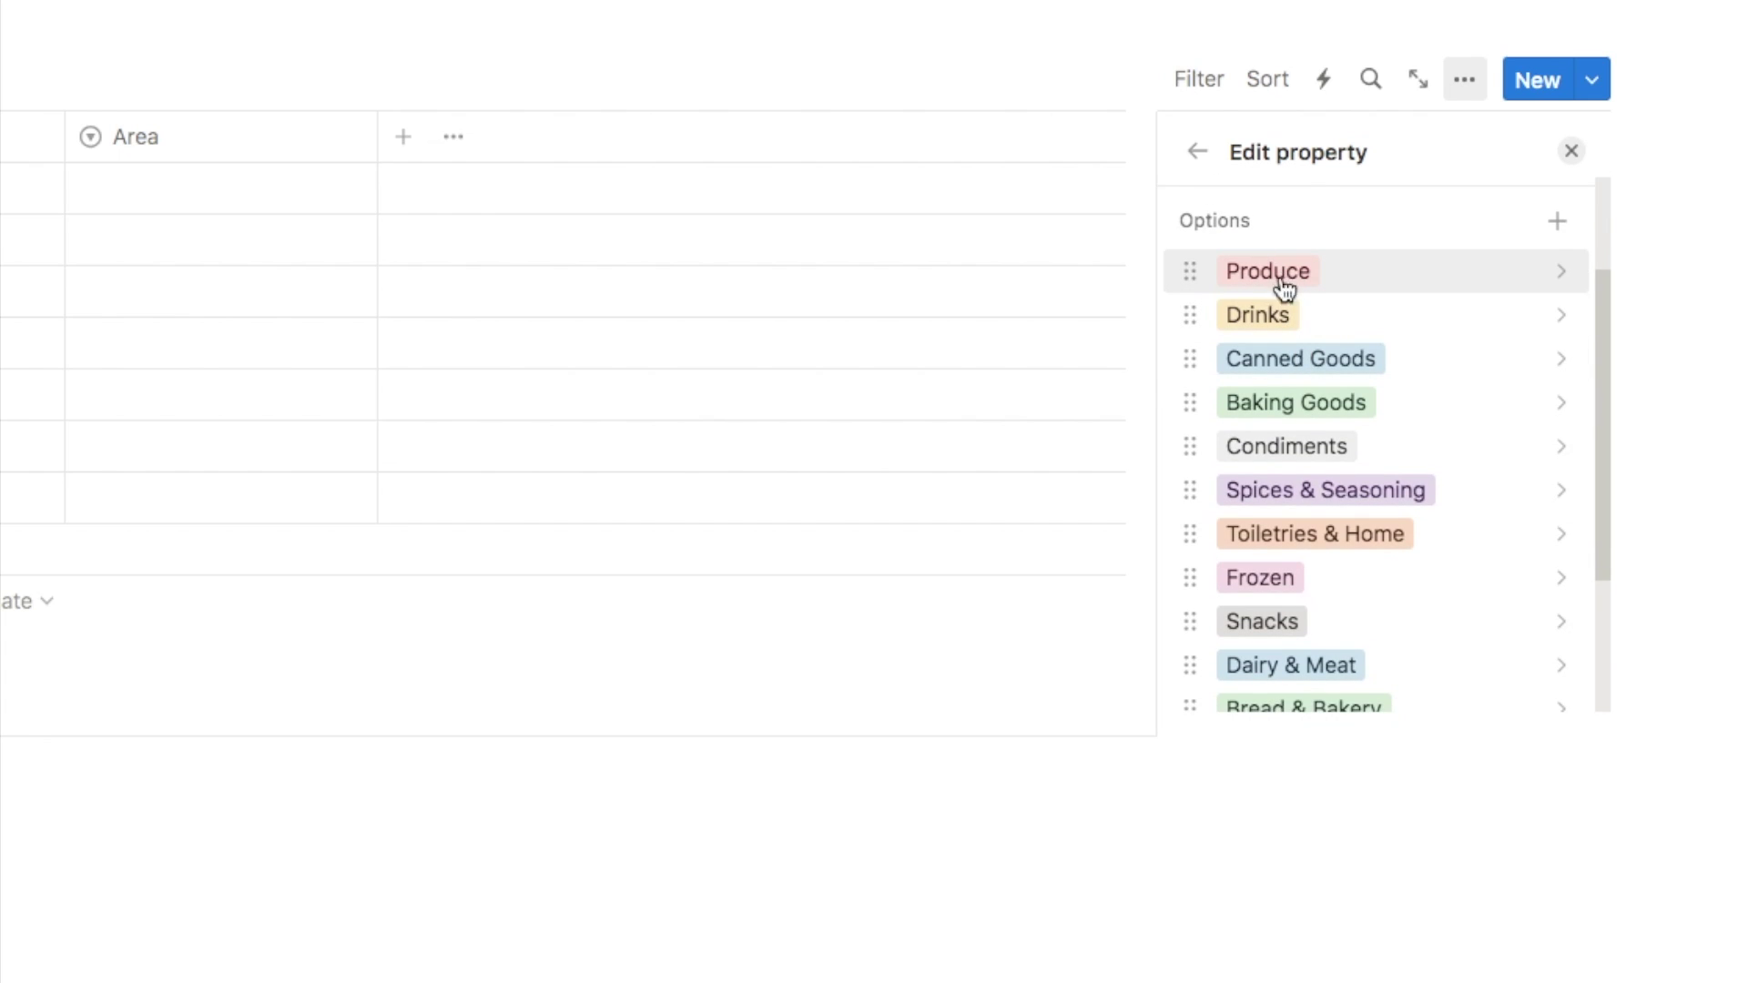
pyautogui.scroll(-1, 1308, 410)
pyautogui.moveTo(1311, 657); pyautogui.dragTo(1311, 311)
pyautogui.moveTo(1330, 521); pyautogui.dragTo(1326, 355)
pyautogui.scroll(-1, 1236, 488)
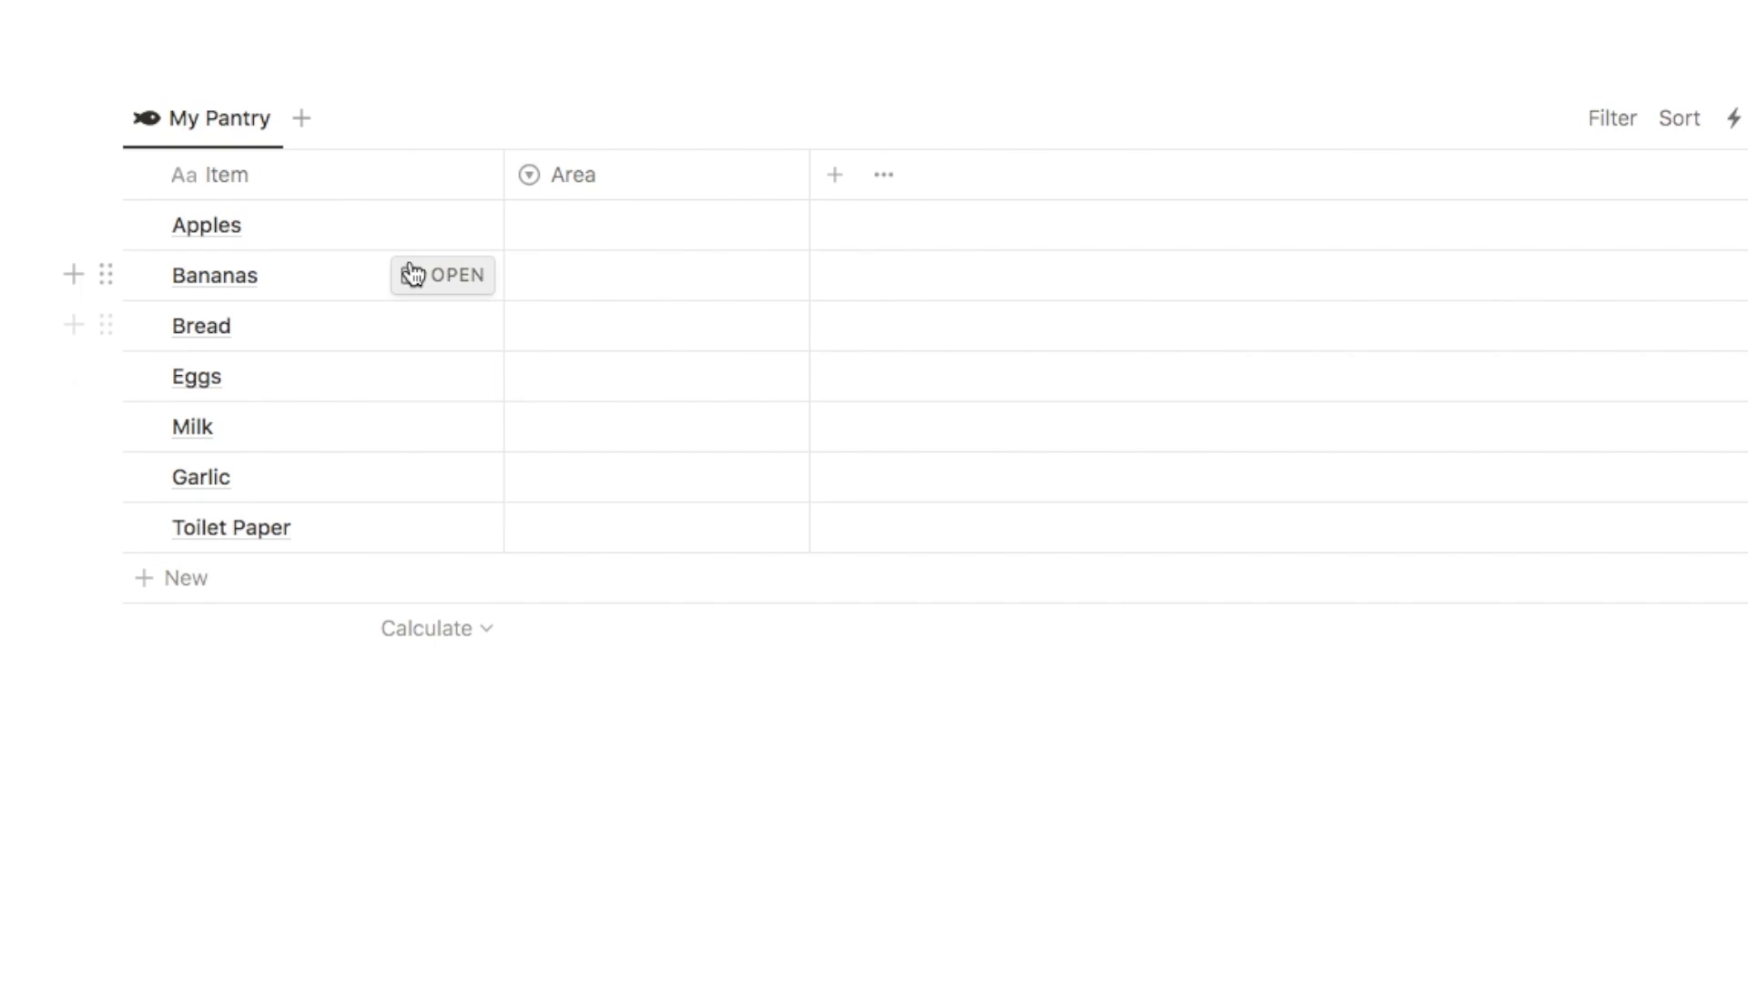
# Tag Apples and Bananas as Produce, Bread as Bread & Bakery, and Eggs as Dairy & Meat
pyautogui.click(550, 238)
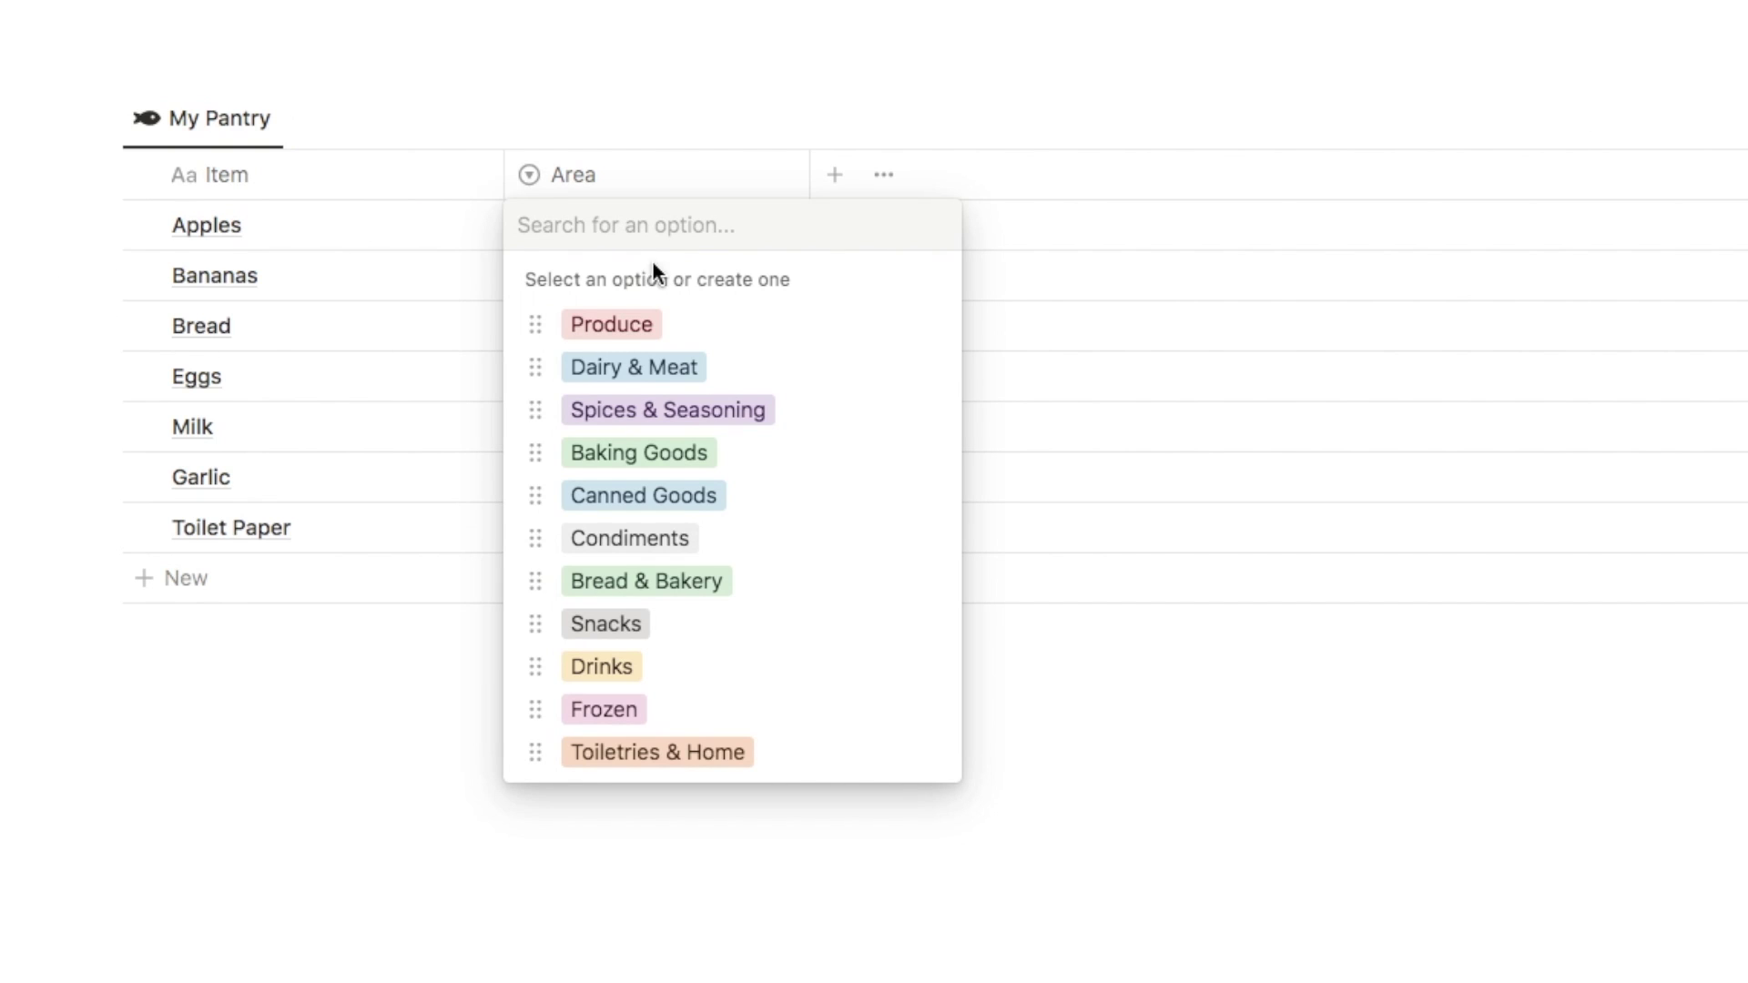
pyautogui.click(609, 325)
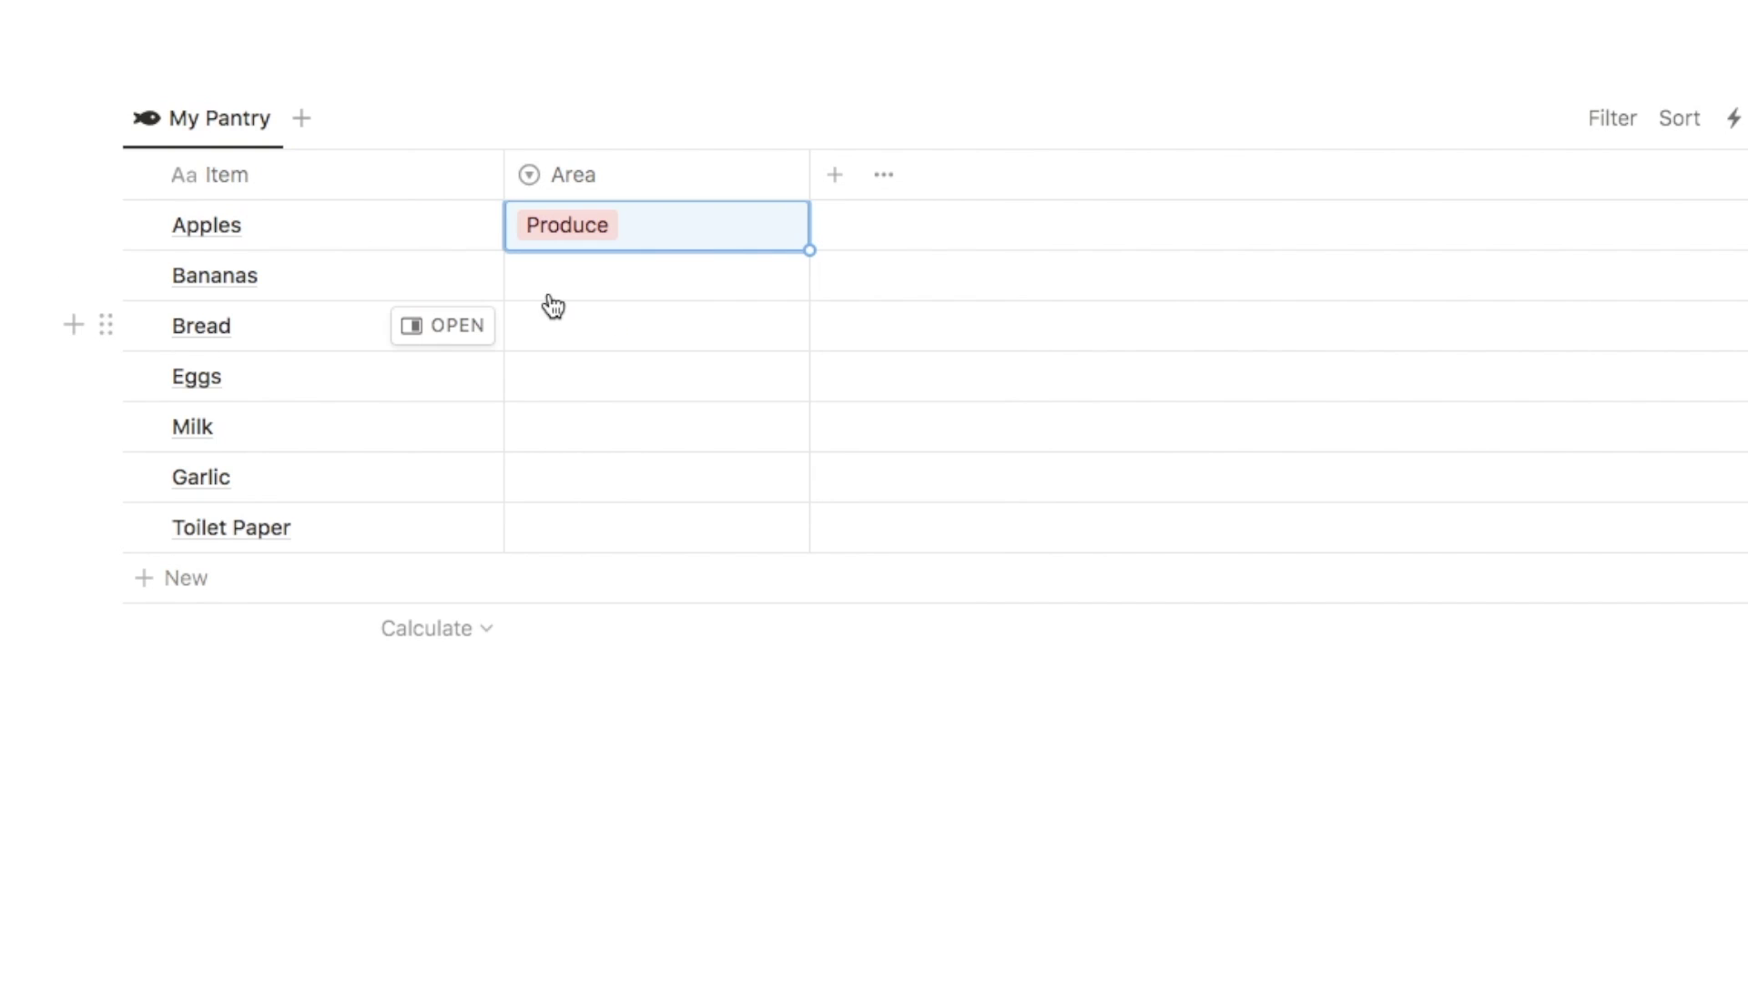
pyautogui.click(555, 276)
pyautogui.click(596, 384)
pyautogui.click(585, 348)
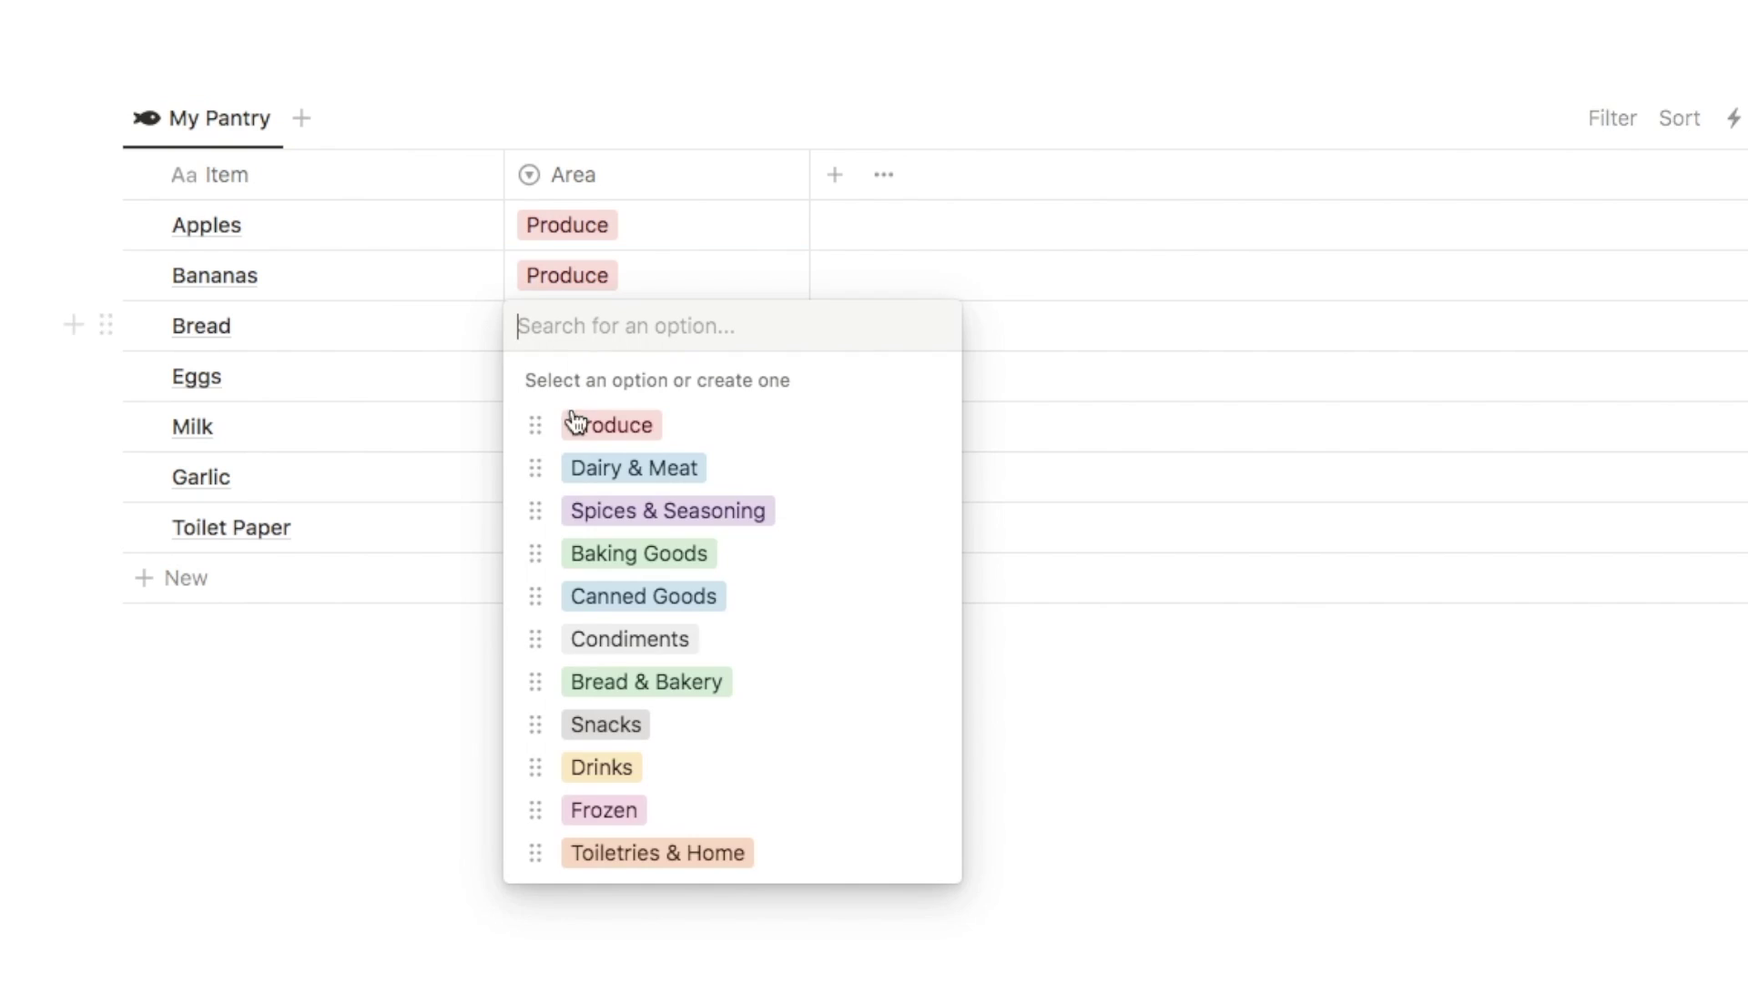
pyautogui.click(663, 678)
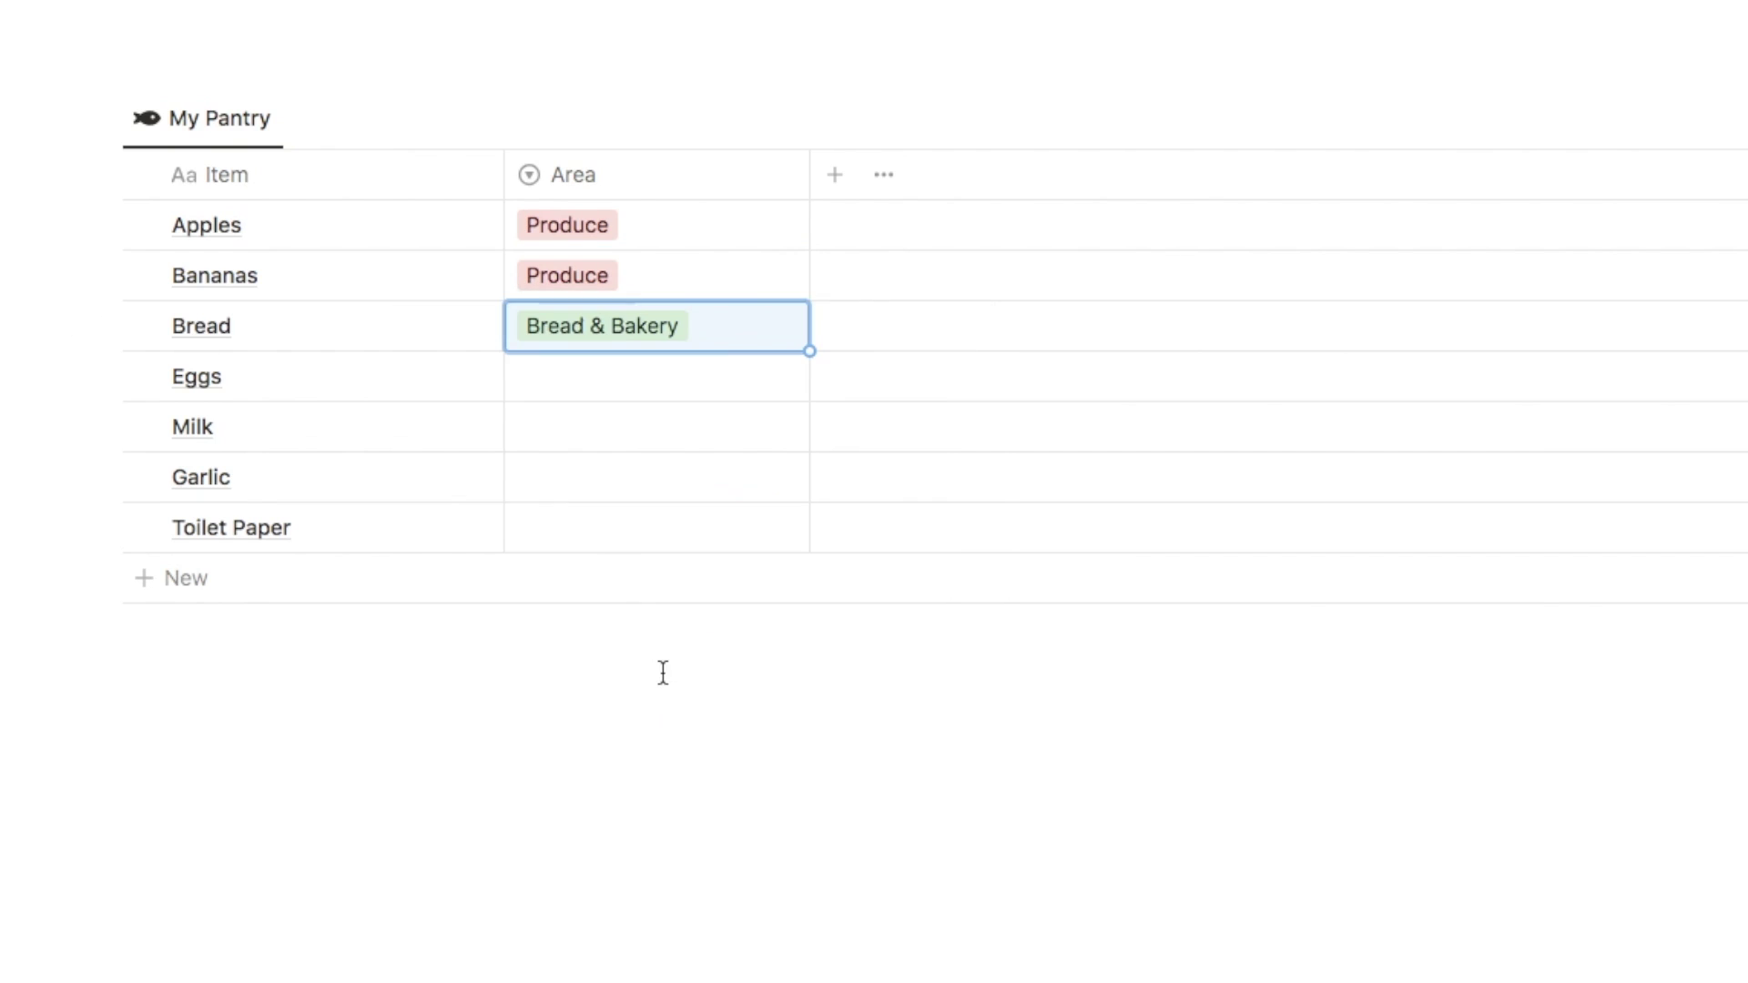
pyautogui.click(519, 390)
pyautogui.click(609, 519)
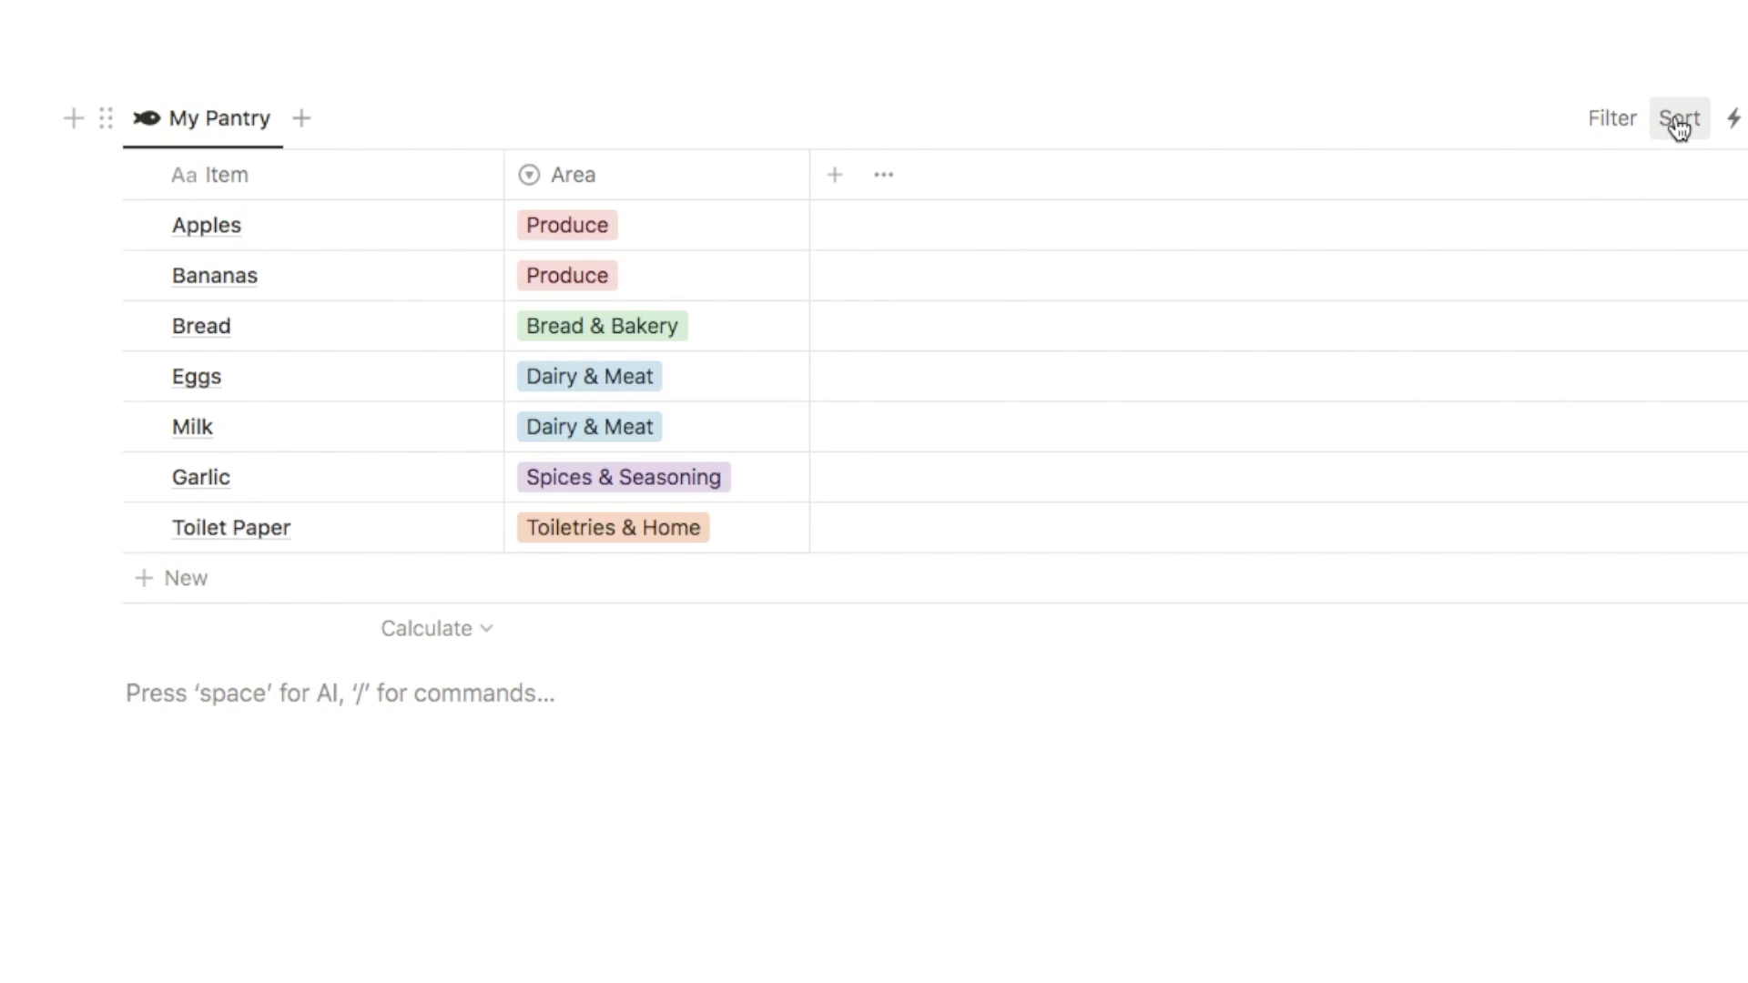
# Sort the My Pantry rows by Area in ascending order
pyautogui.click(1680, 122)
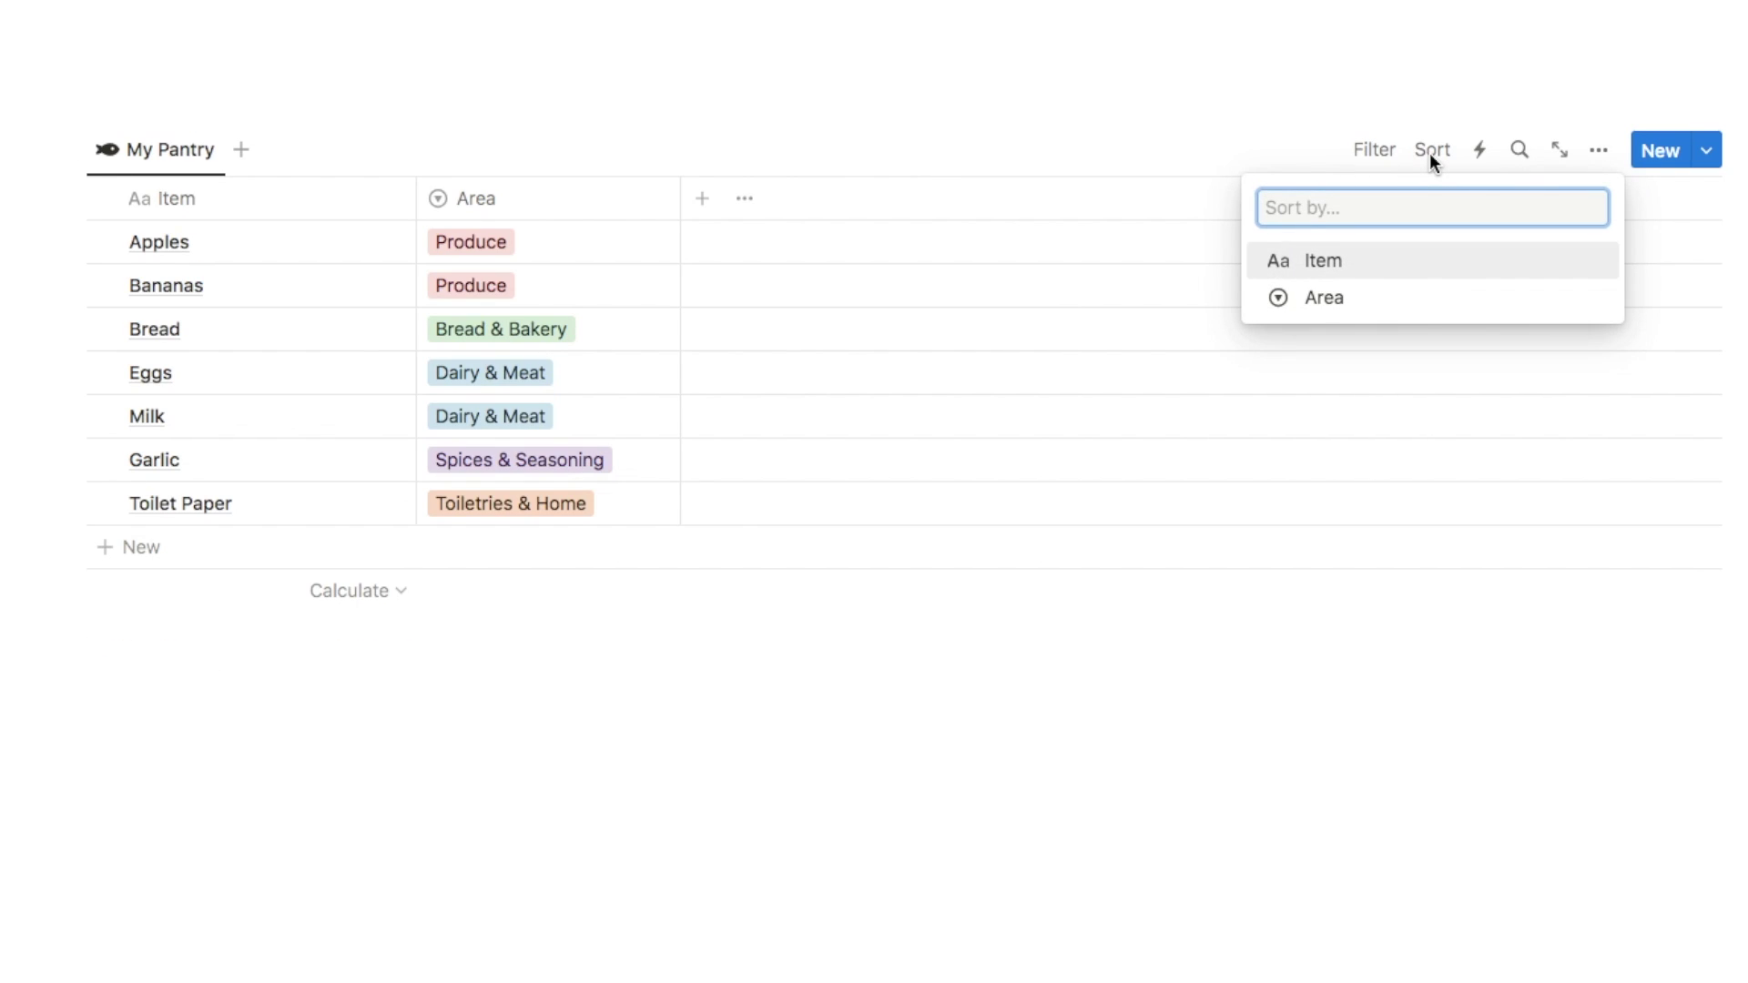
pyautogui.click(1319, 304)
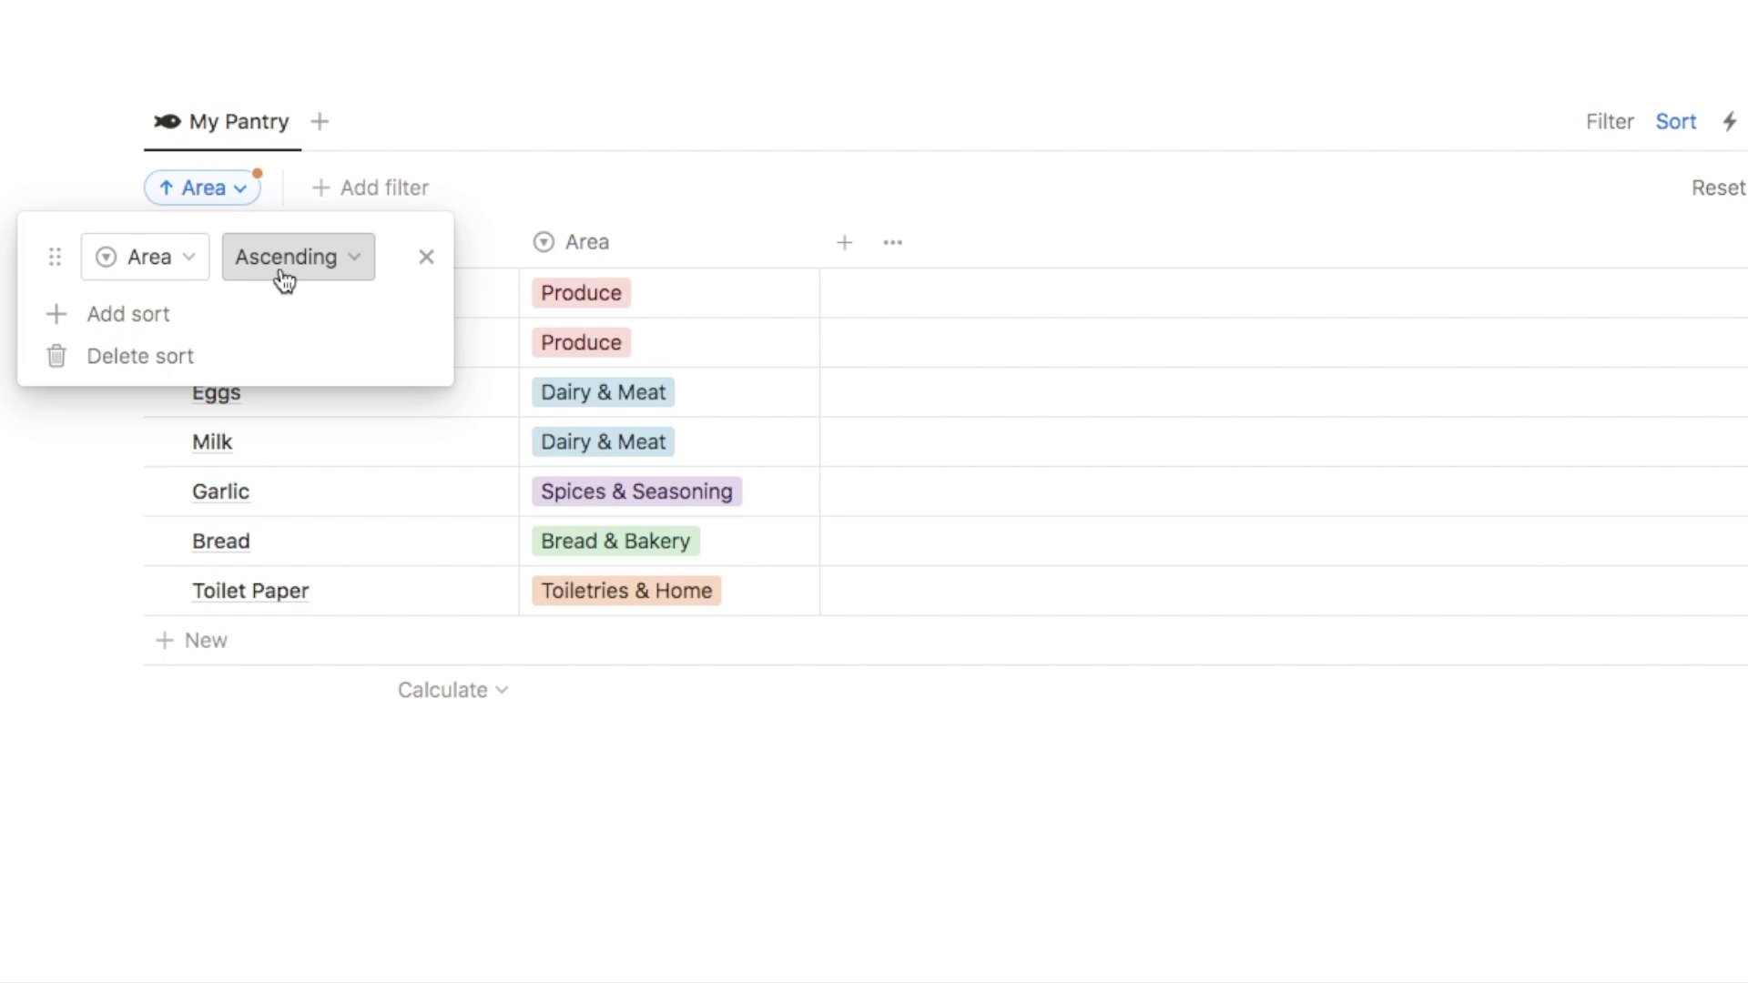
pyautogui.click(461, 820)
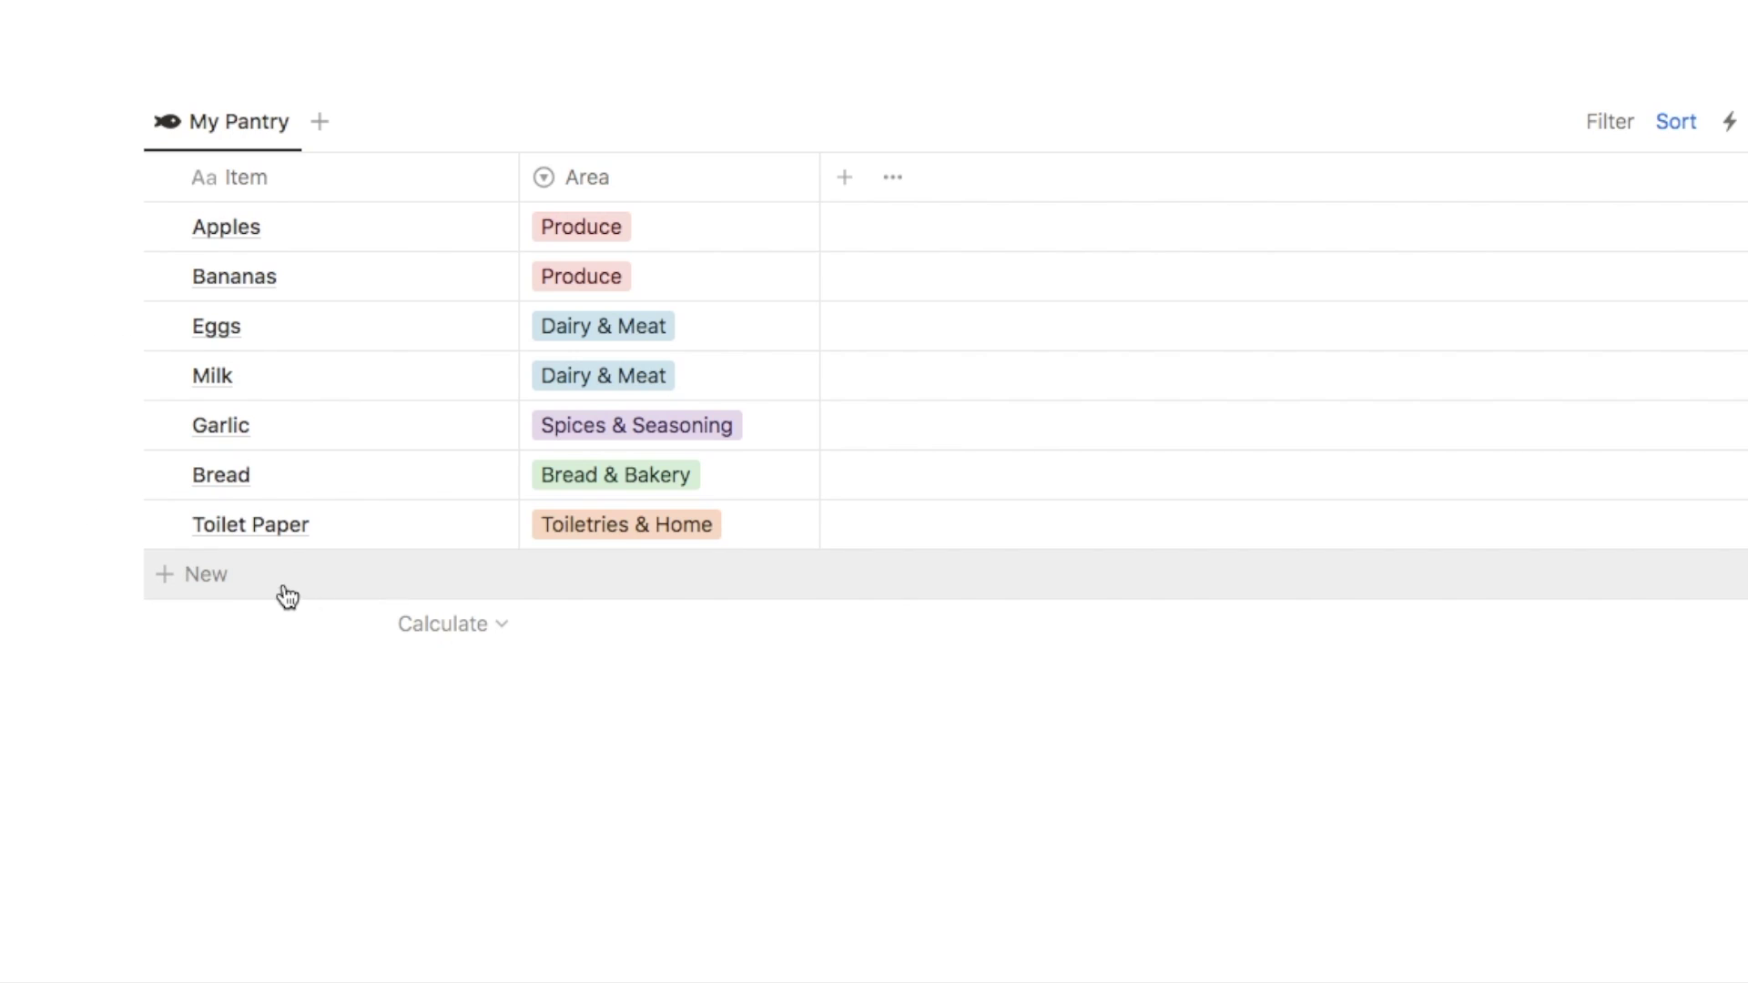
# Add a Peaches row tagged Produce so it sorts in after Bananas
pyautogui.click(225, 582)
pyautogui.write('Peaches')
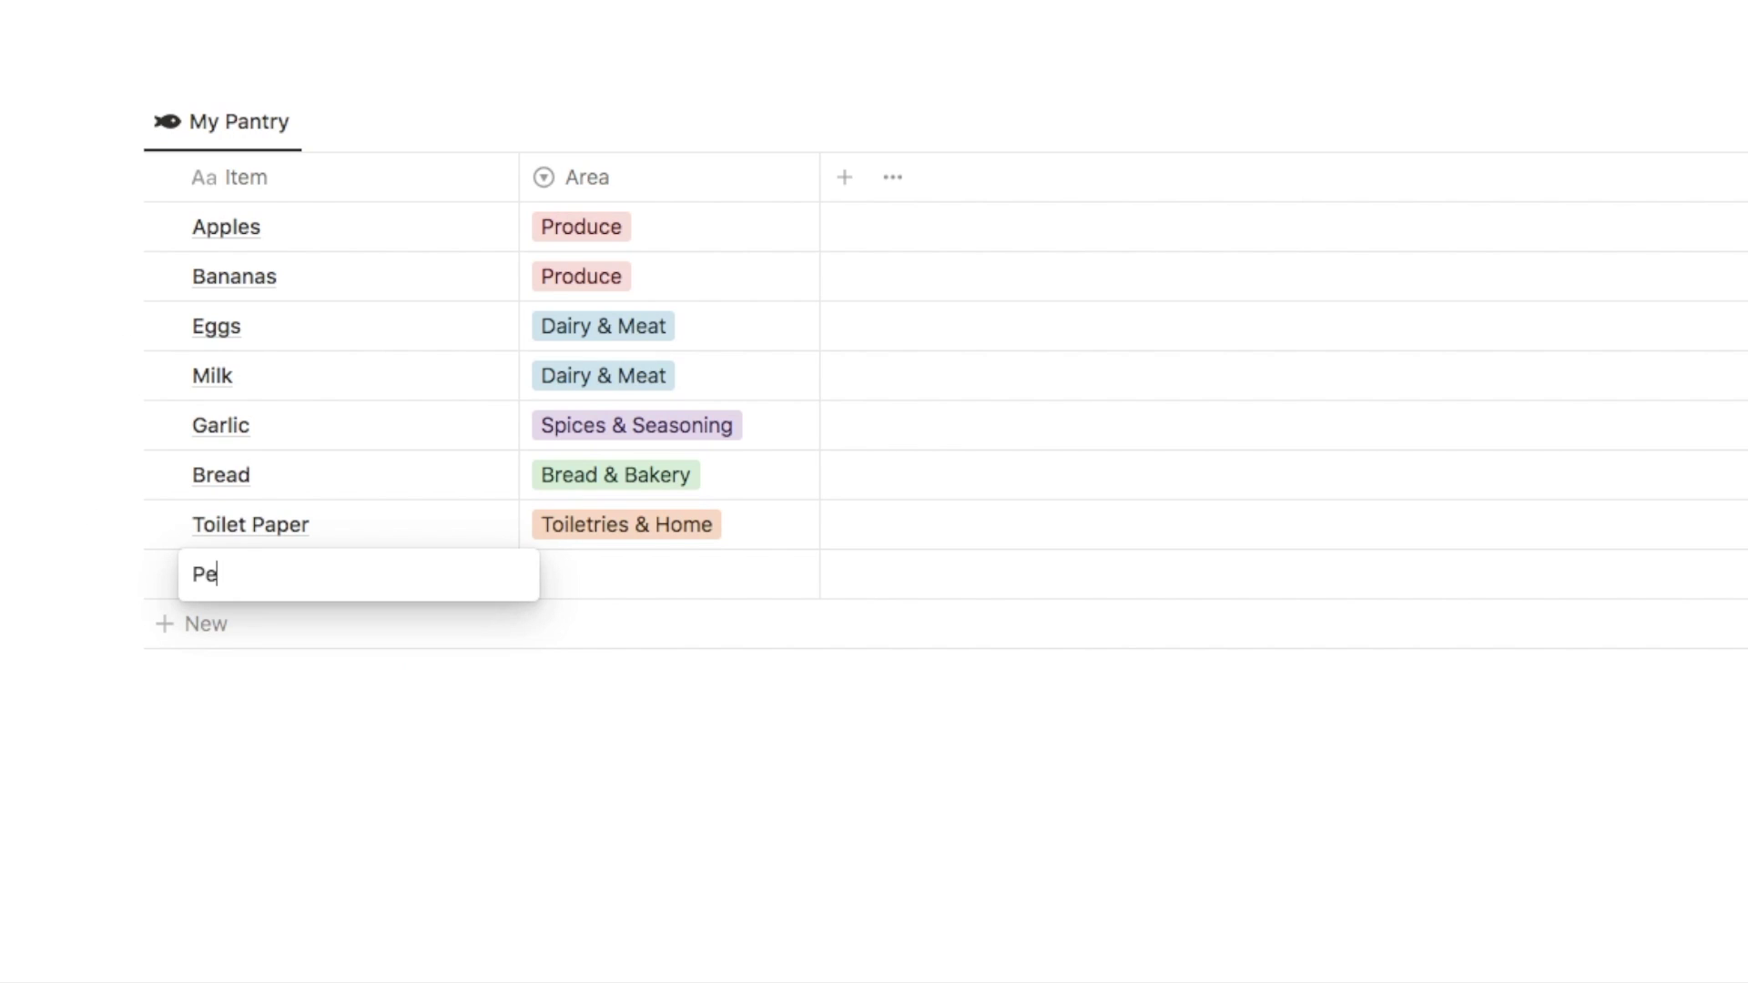
pyautogui.press('Return')
pyautogui.click(579, 579)
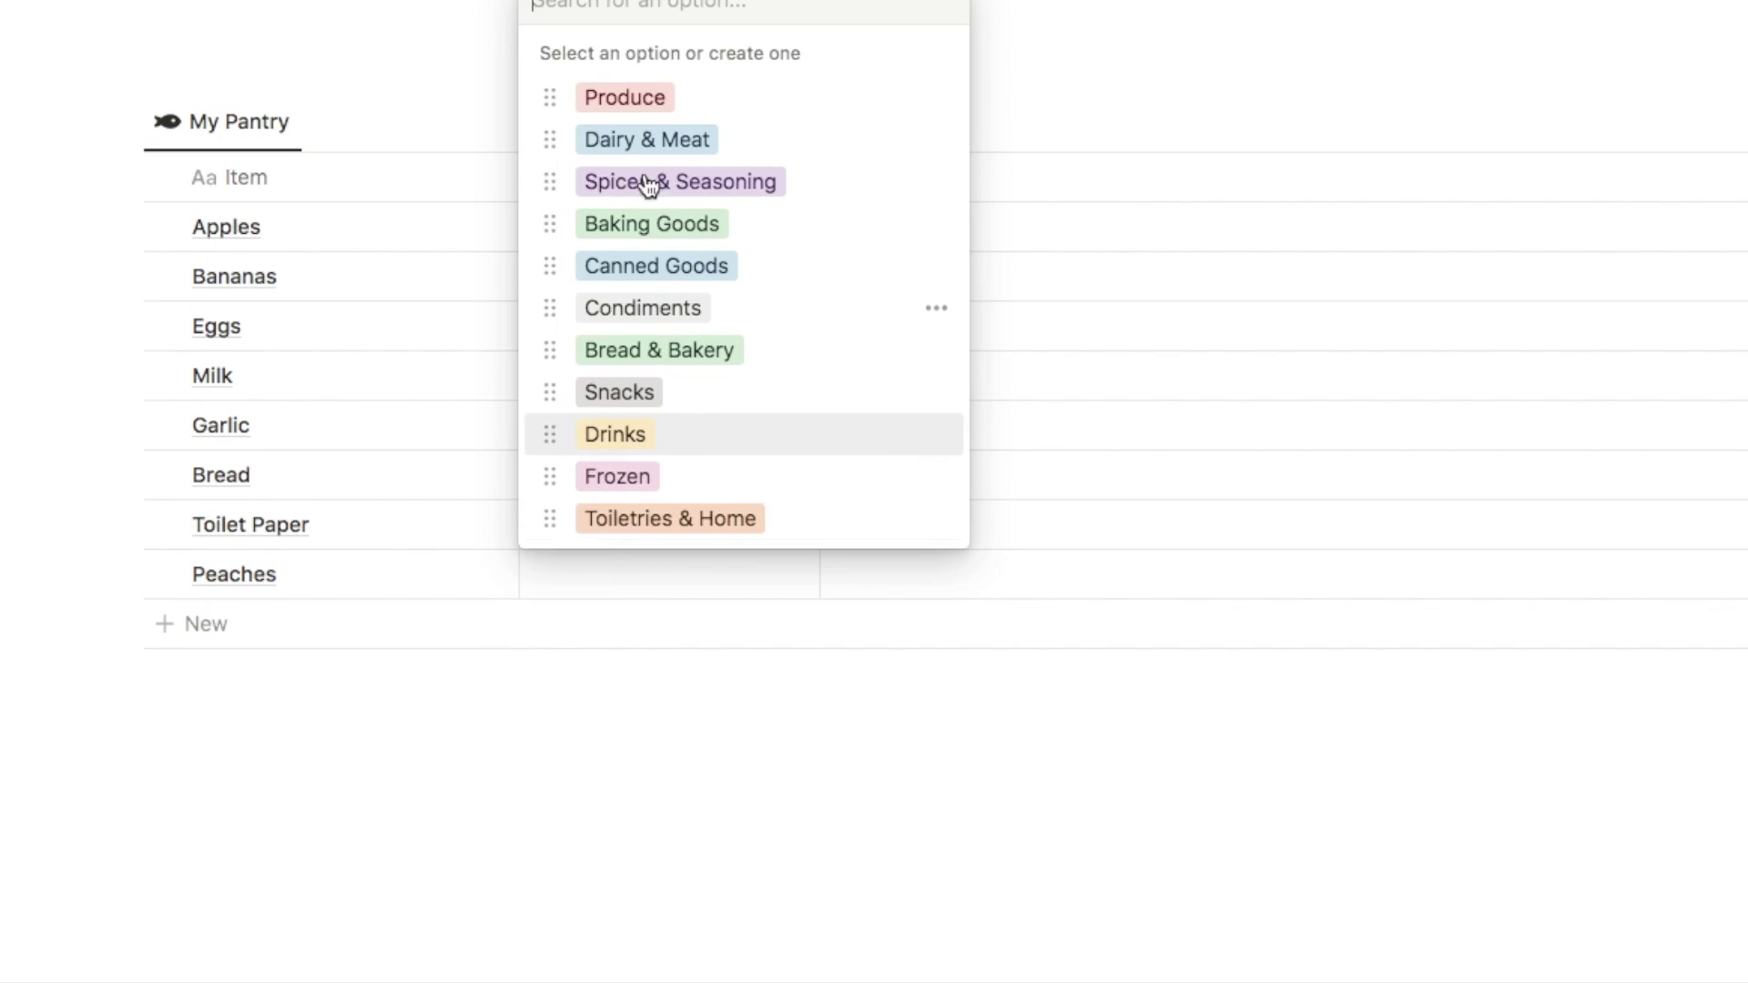
pyautogui.click(645, 111)
pyautogui.moveTo(343, 331)
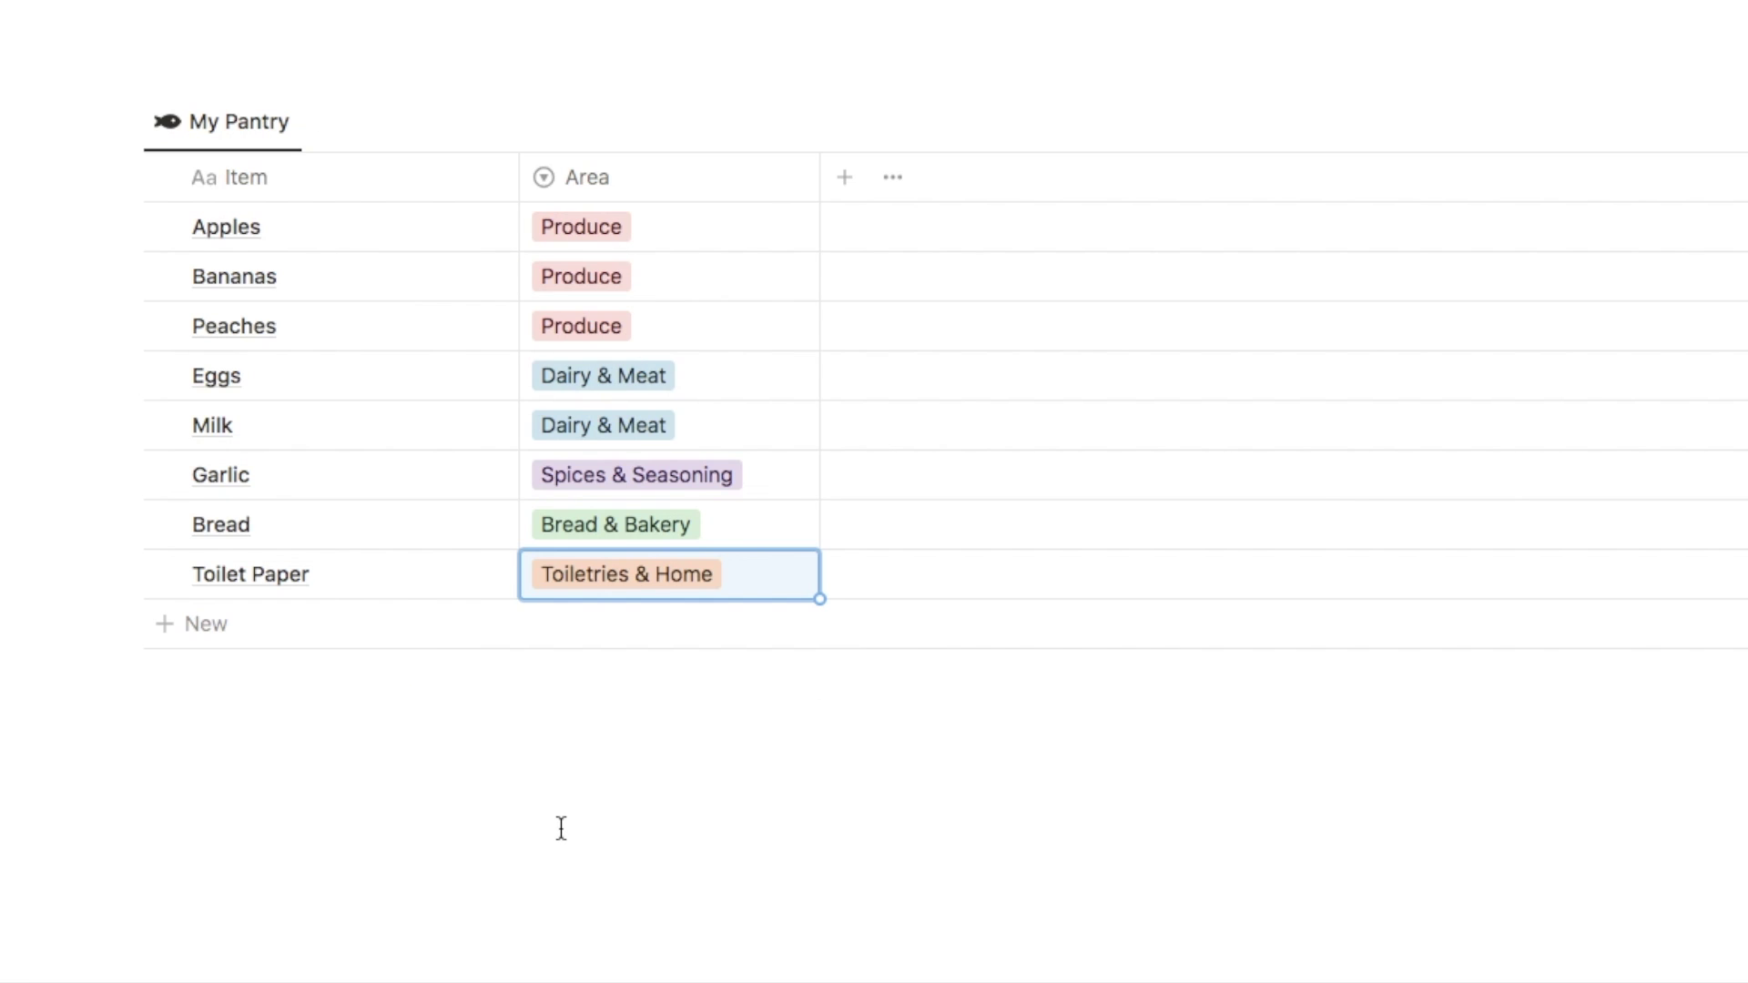
pyautogui.click(844, 190)
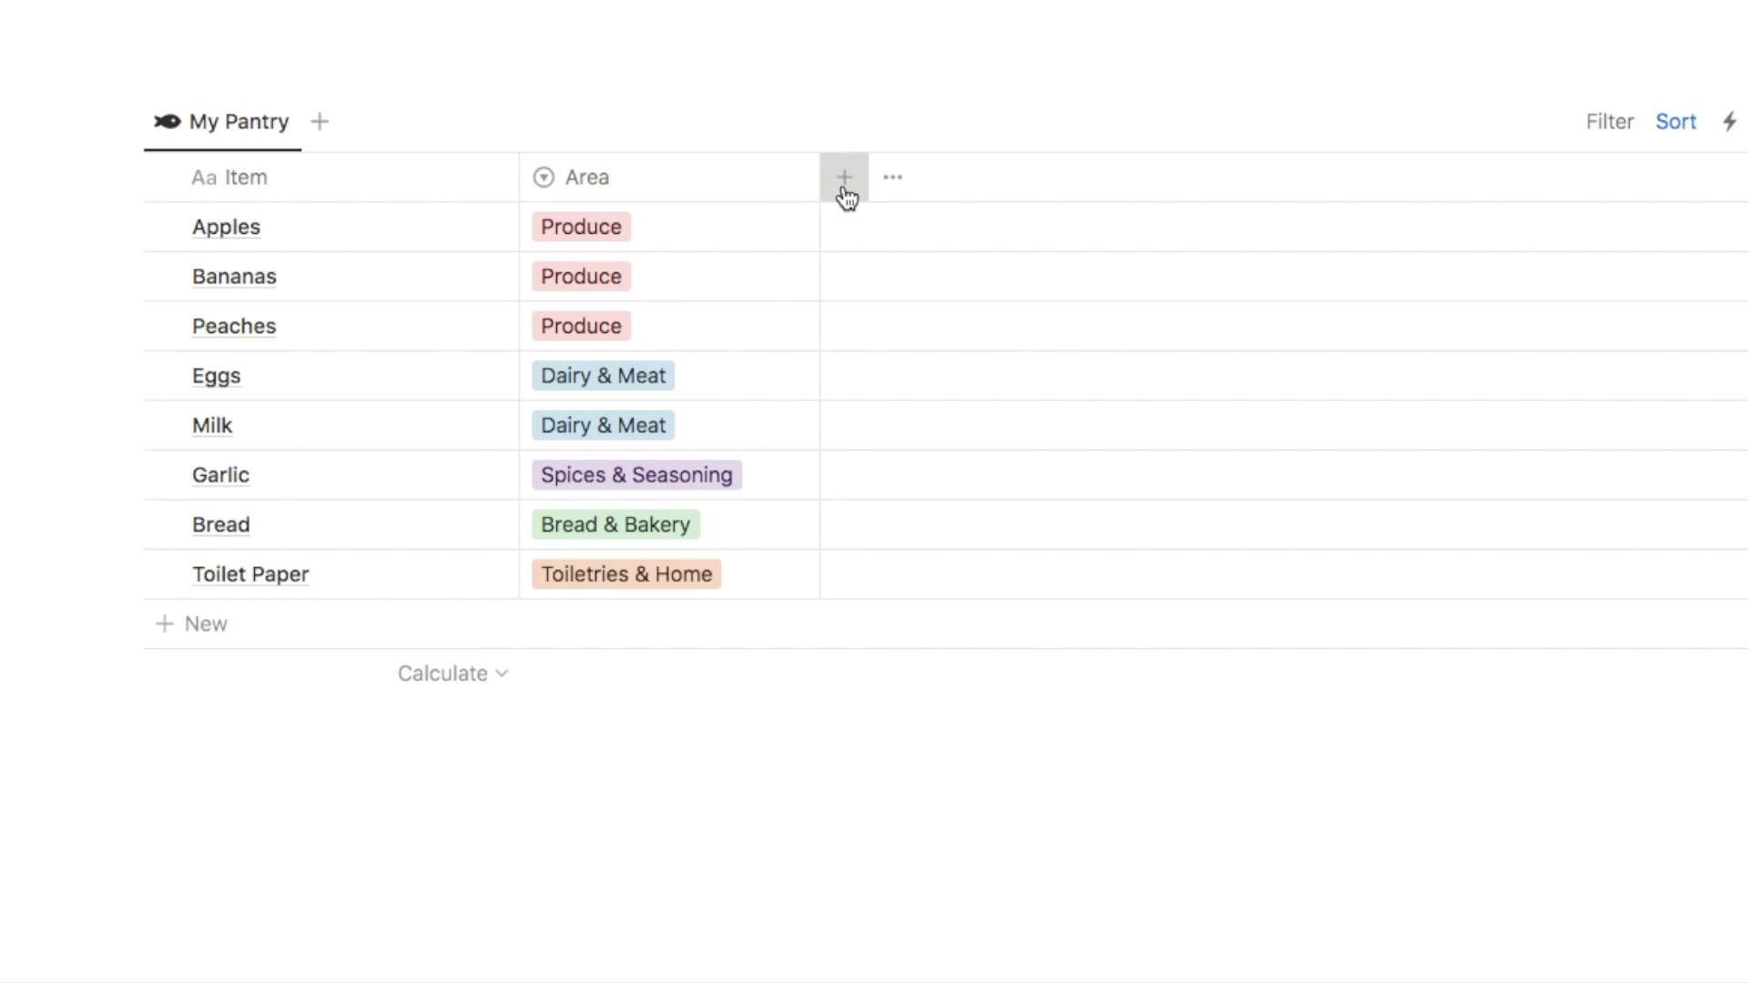
# Make the new My Pantry column a checkbox property named Got? and narrow it
pyautogui.write('check')
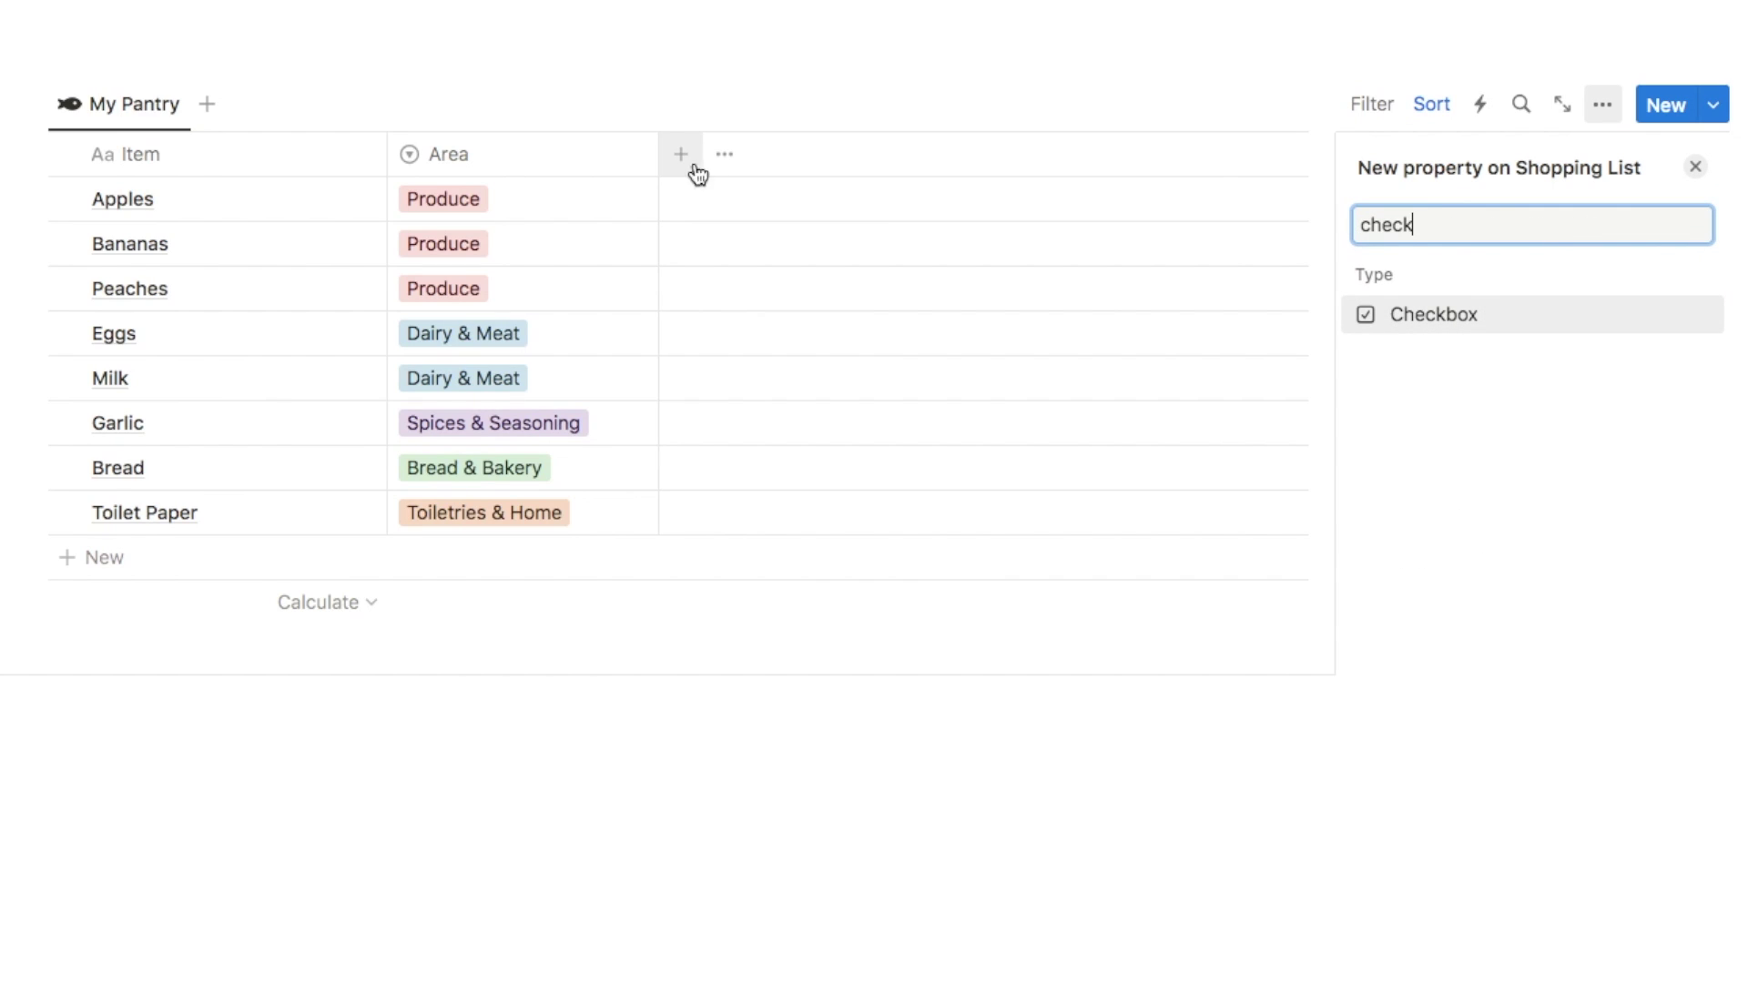
pyautogui.click(1457, 318)
pyautogui.write('G')
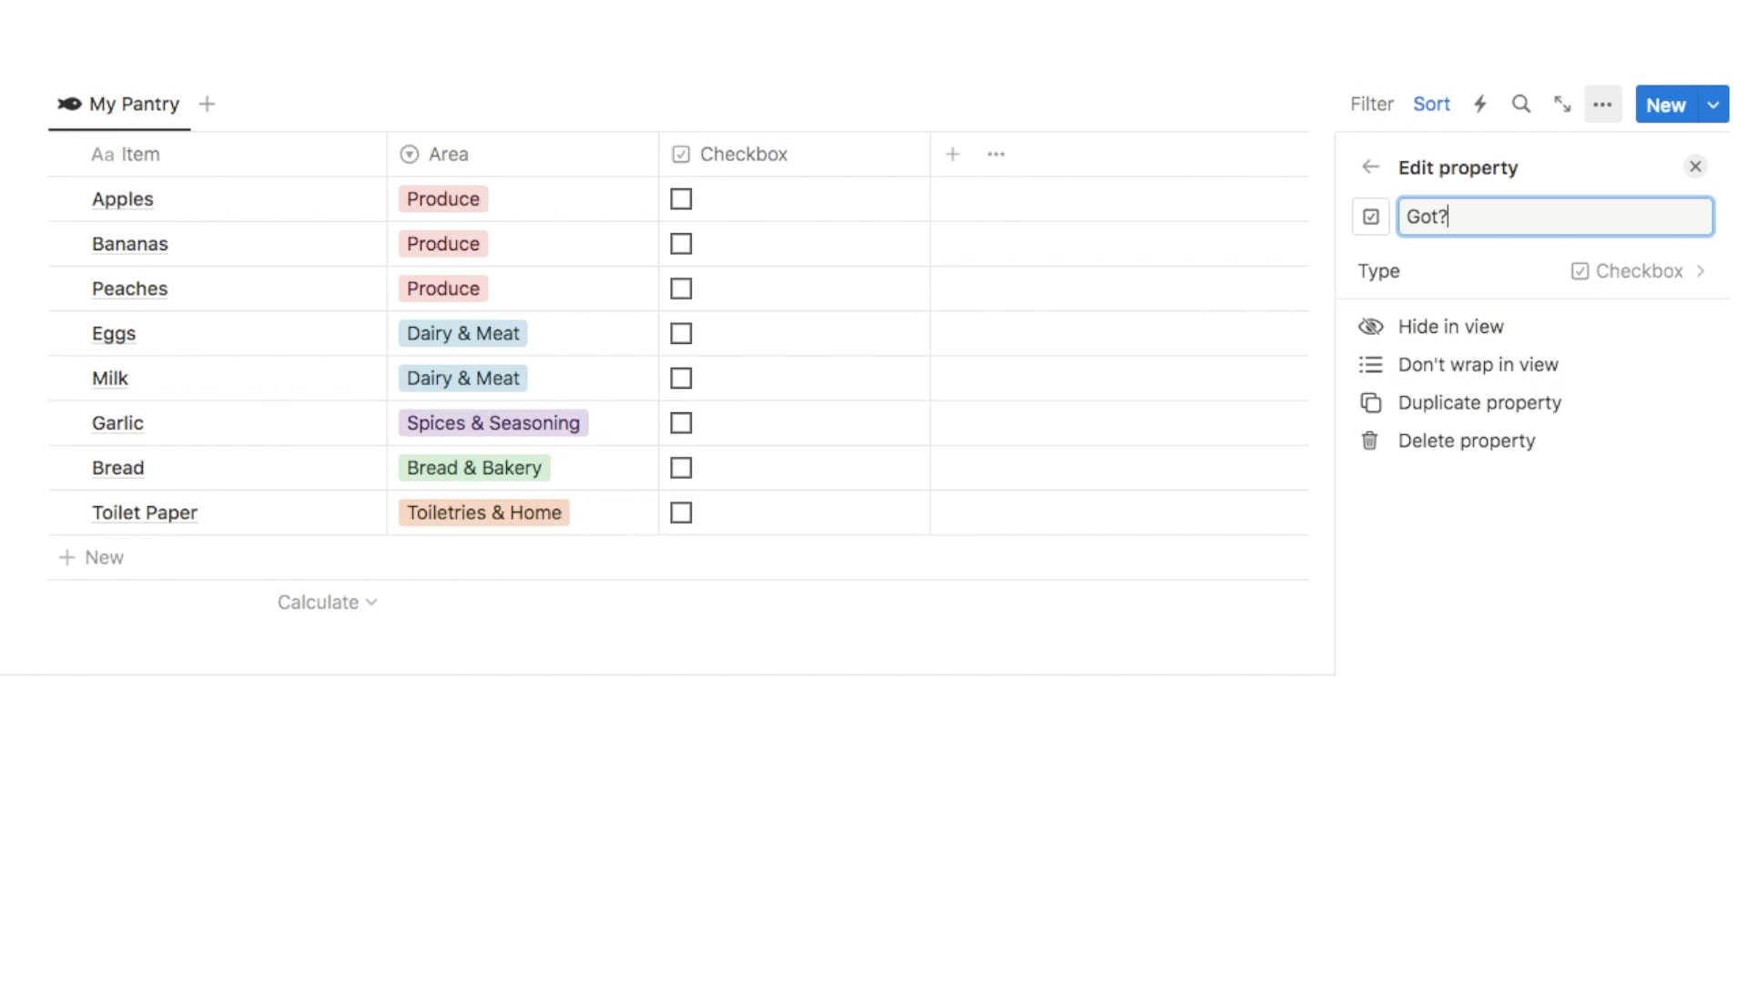
pyautogui.press('Escape')
pyautogui.moveTo(927, 153); pyautogui.dragTo(758, 160)
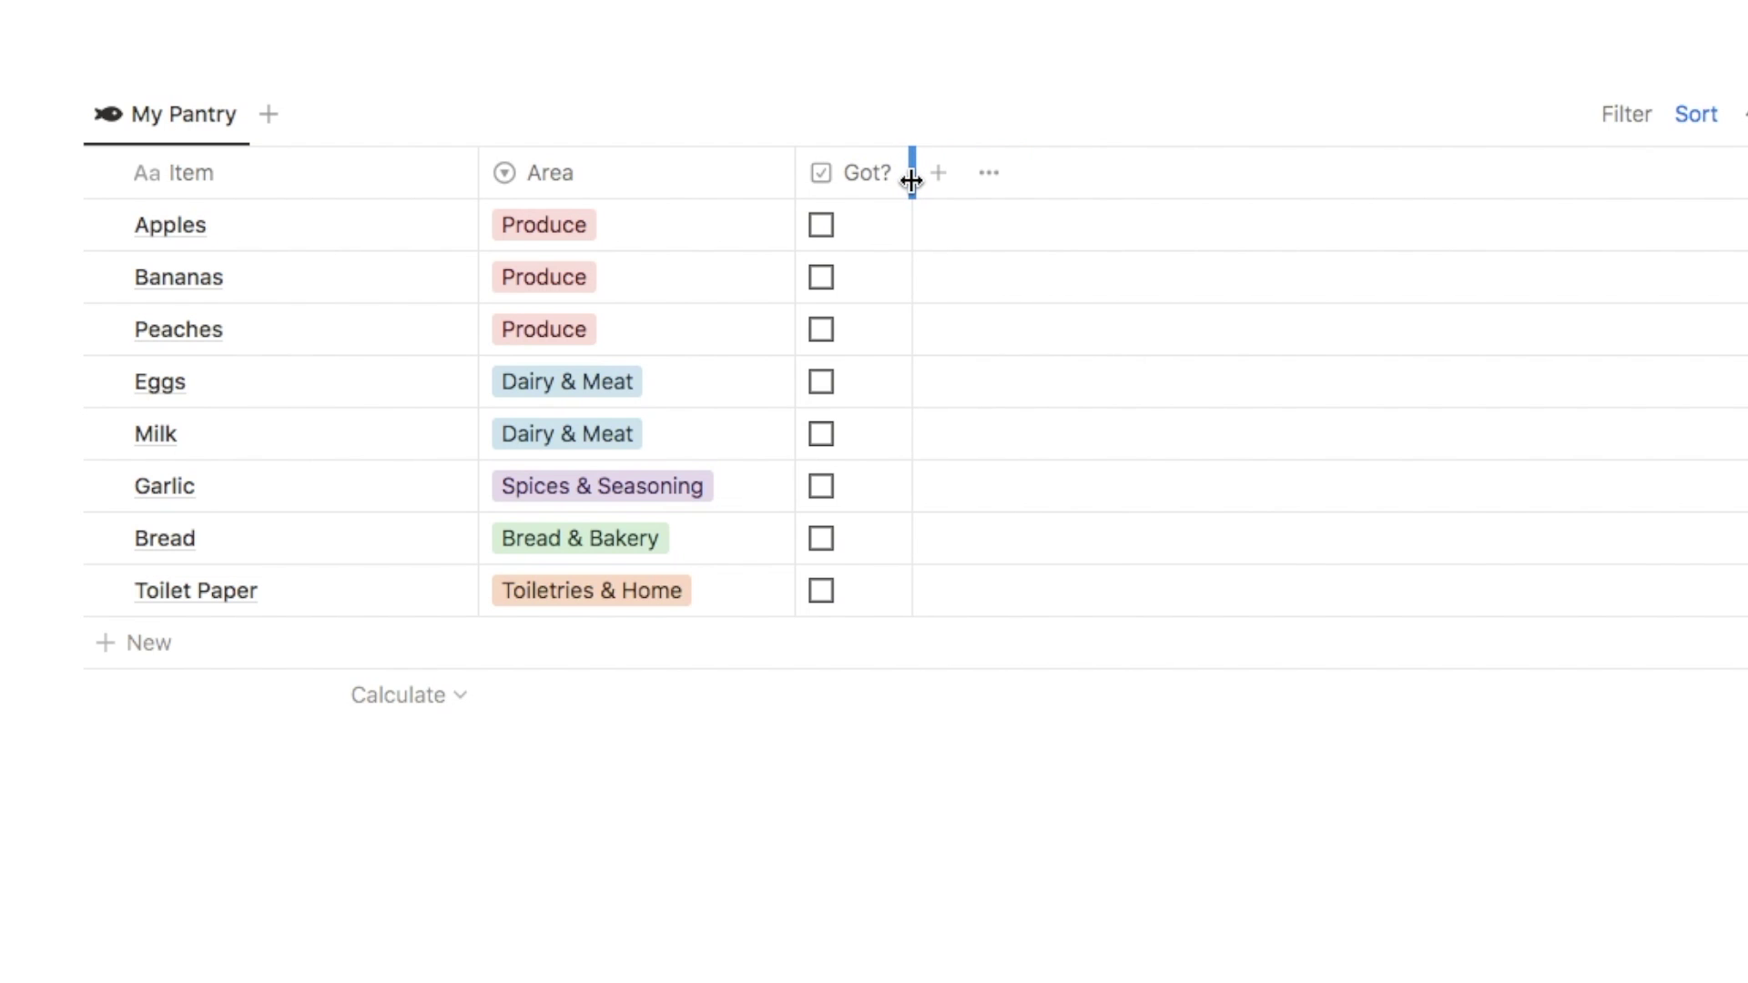
# Tick Got? for Bananas, Eggs, Milk, Garlic and Bread as in stock
pyautogui.click(822, 279)
pyautogui.click(824, 386)
pyautogui.click(821, 434)
pyautogui.click(821, 486)
pyautogui.click(822, 538)
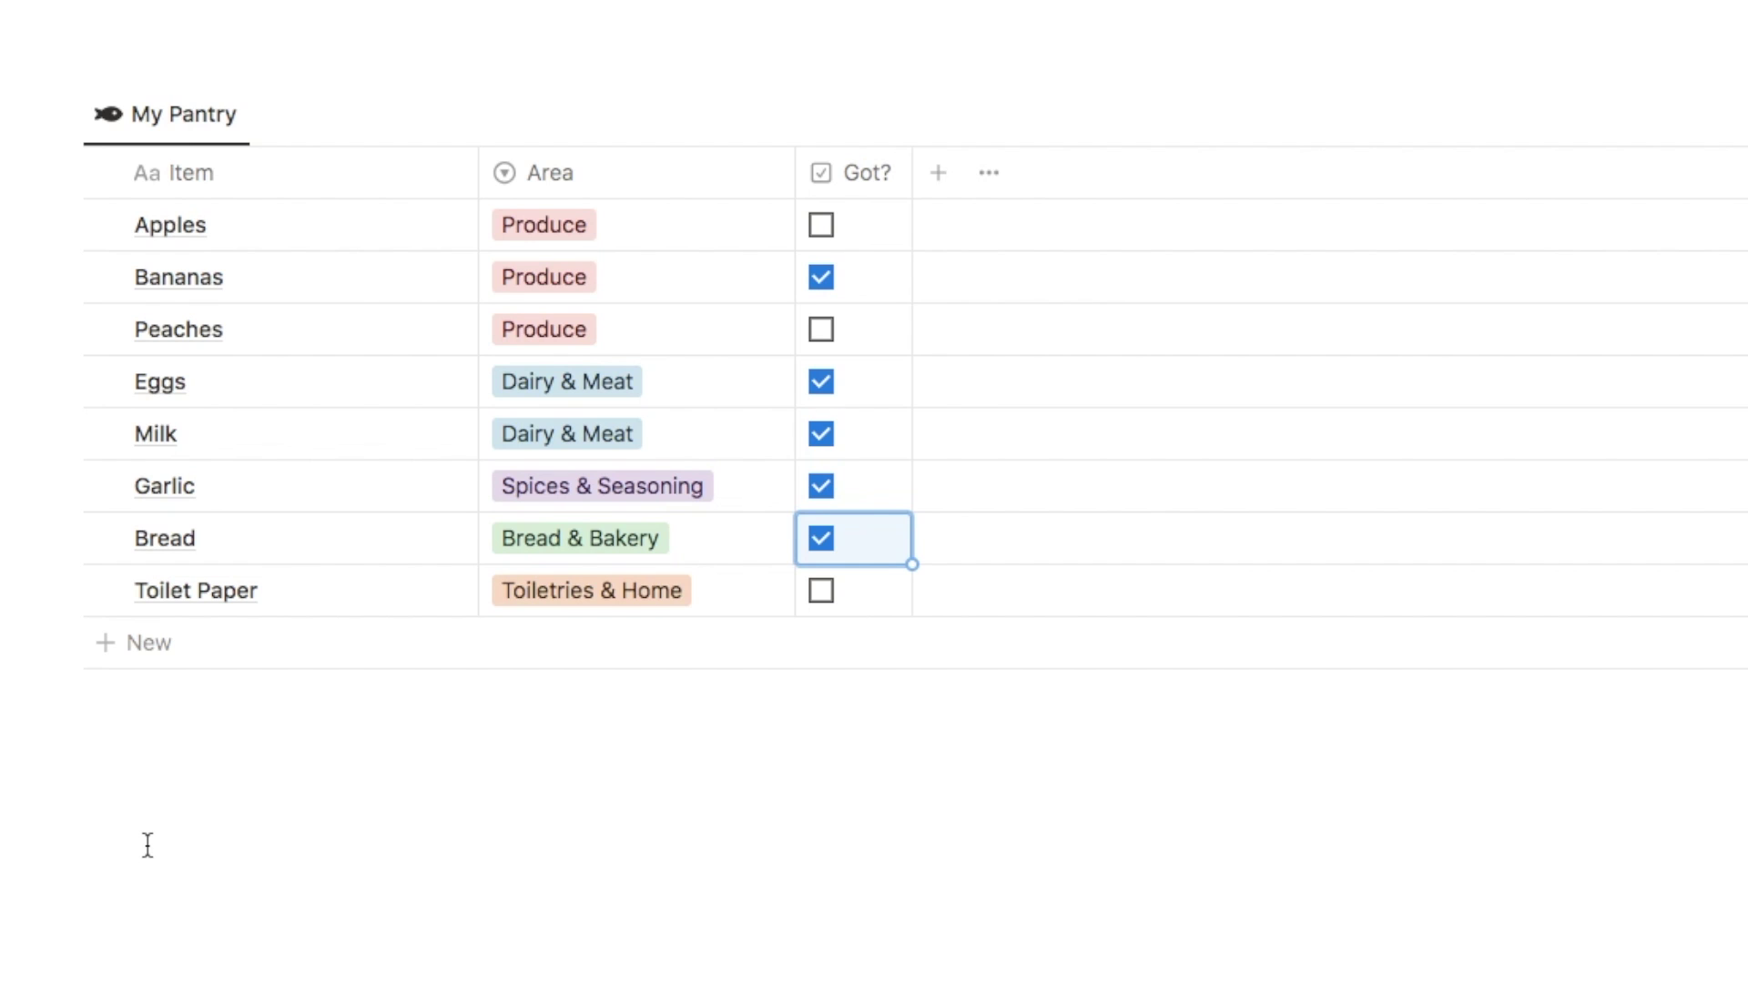
pyautogui.click(169, 114)
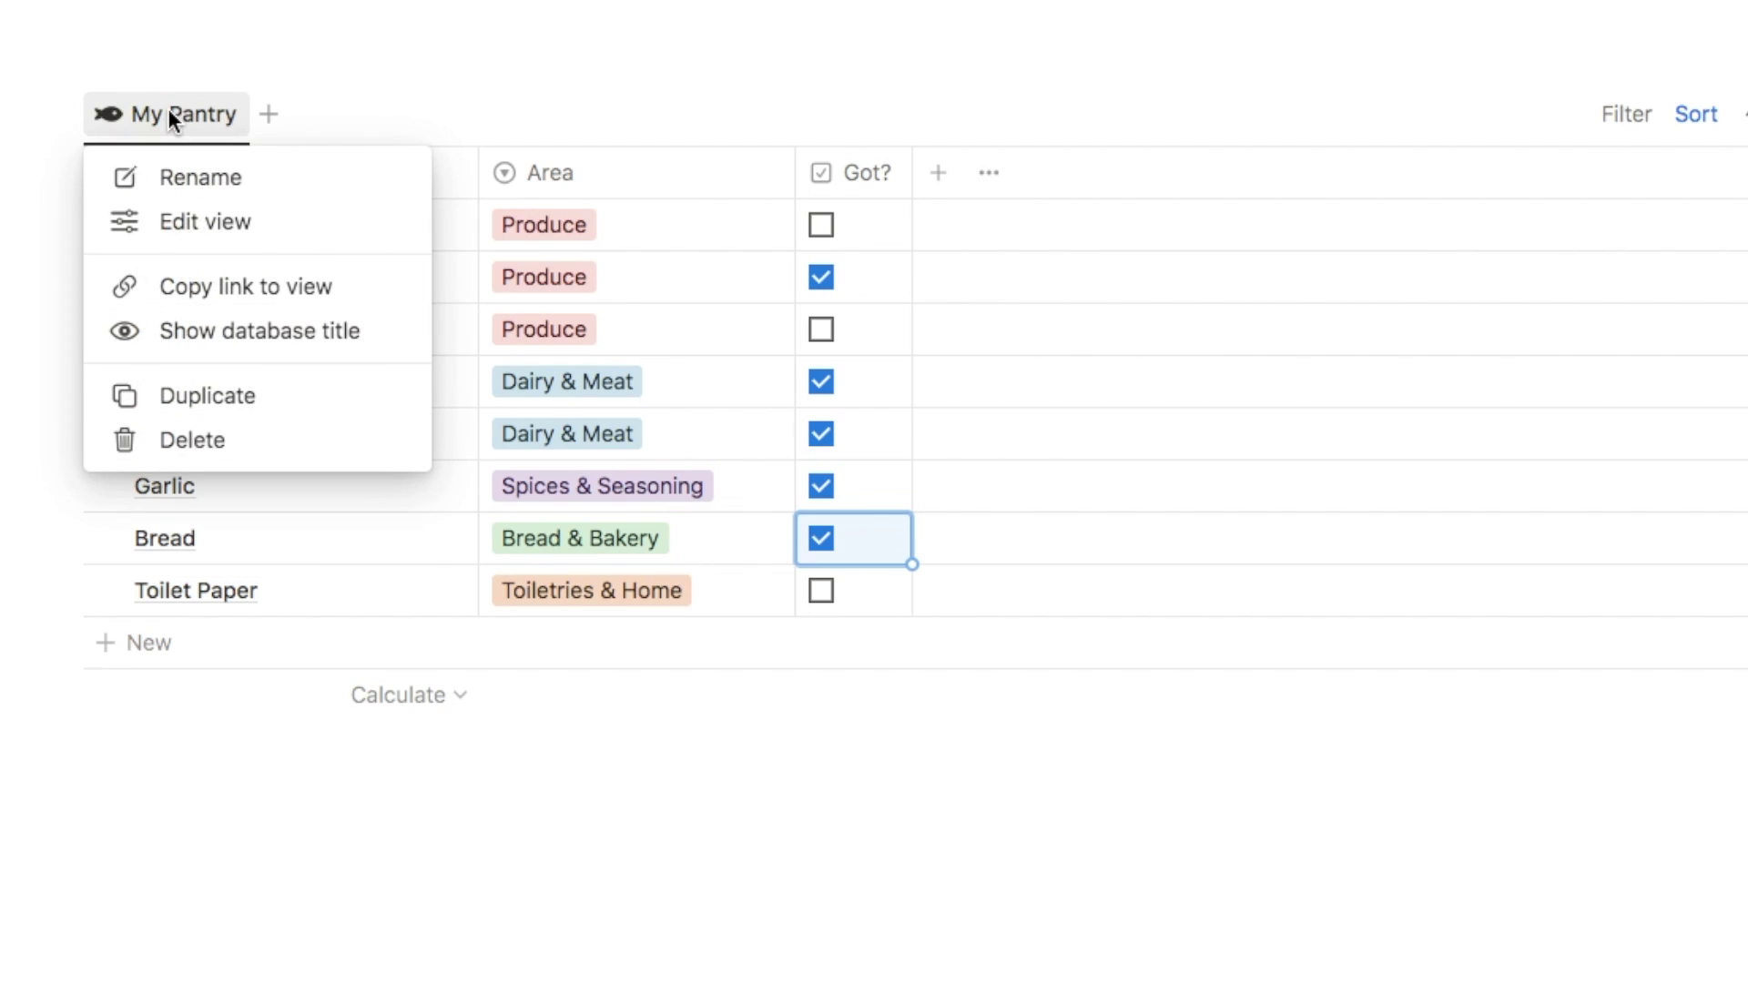
# Duplicate My Pantry as a 'Shopping List' view with a cart icon, moved ahead of My Pantry
pyautogui.click(225, 400)
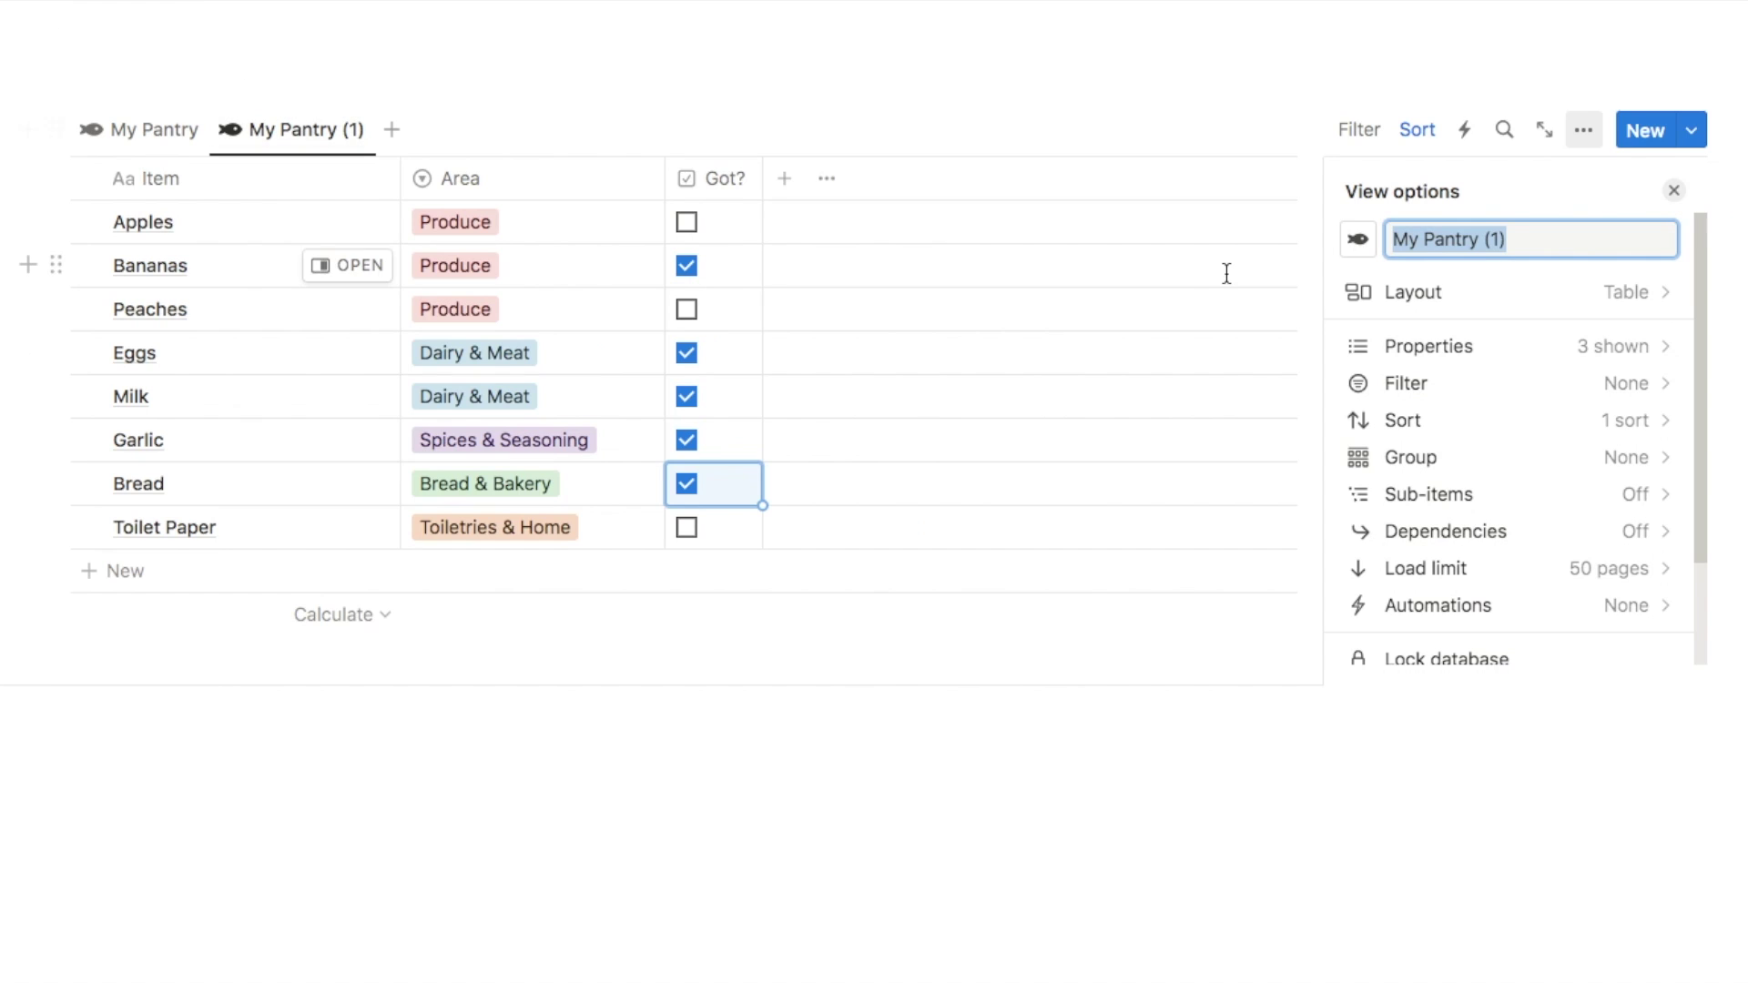
pyautogui.write('Shopping List')
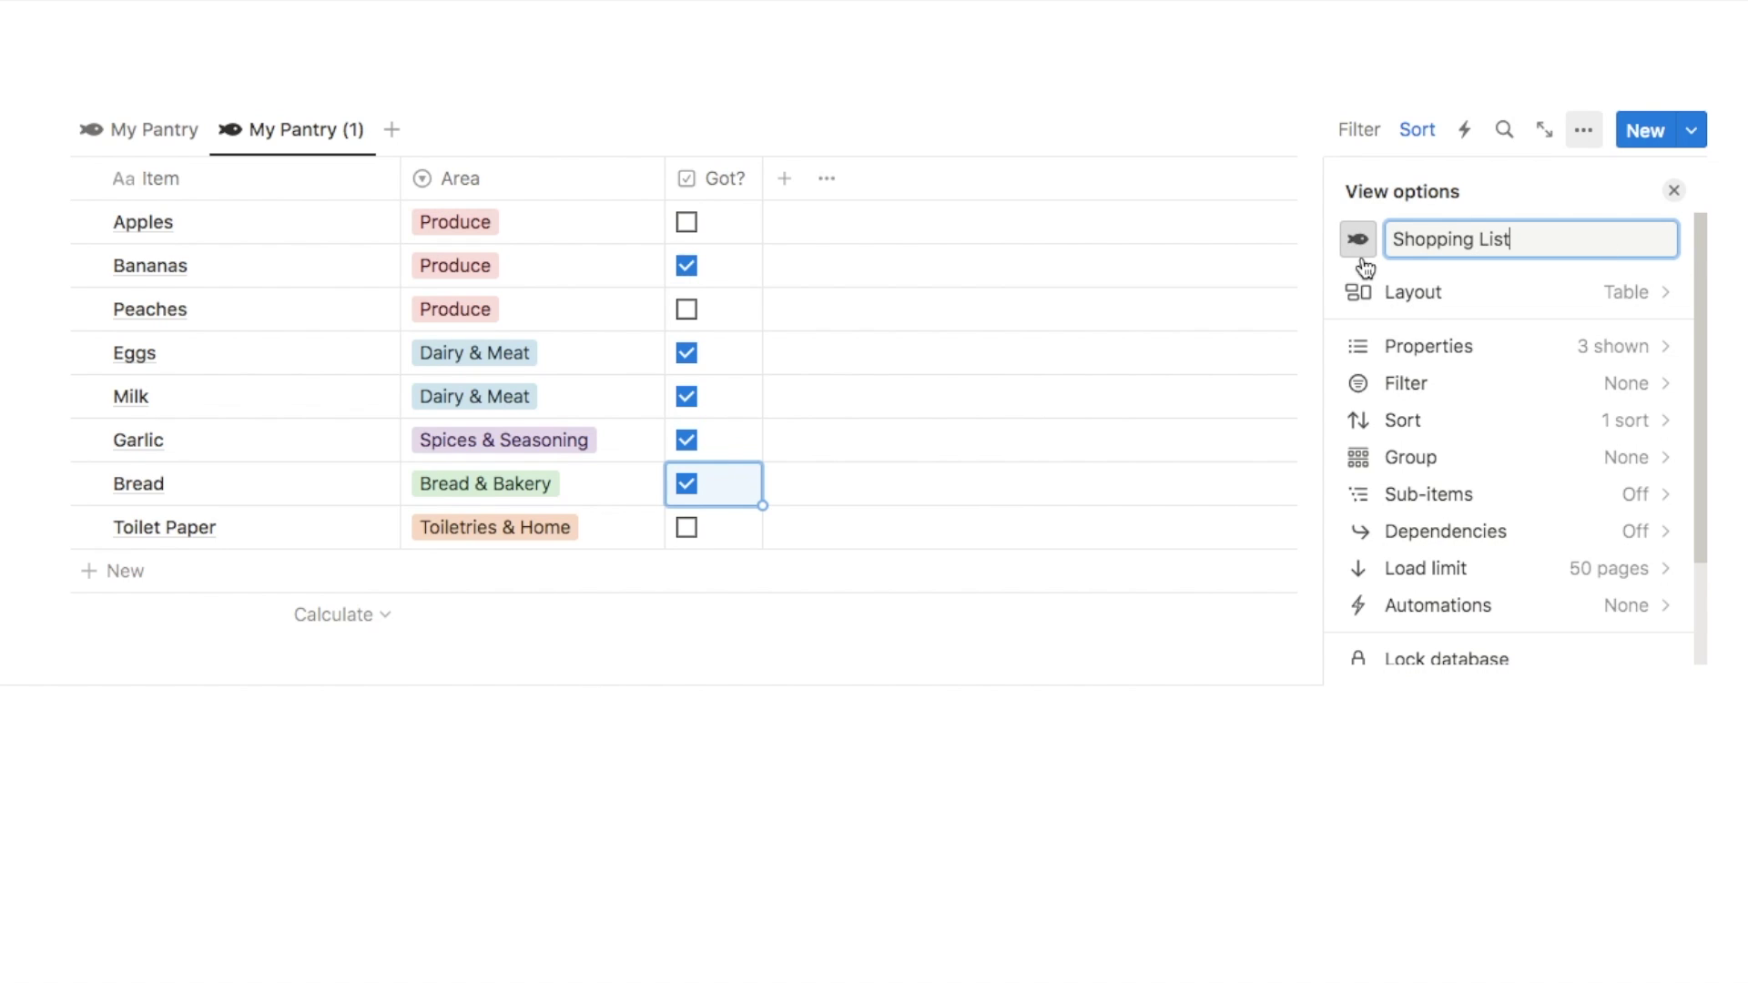
pyautogui.click(1357, 241)
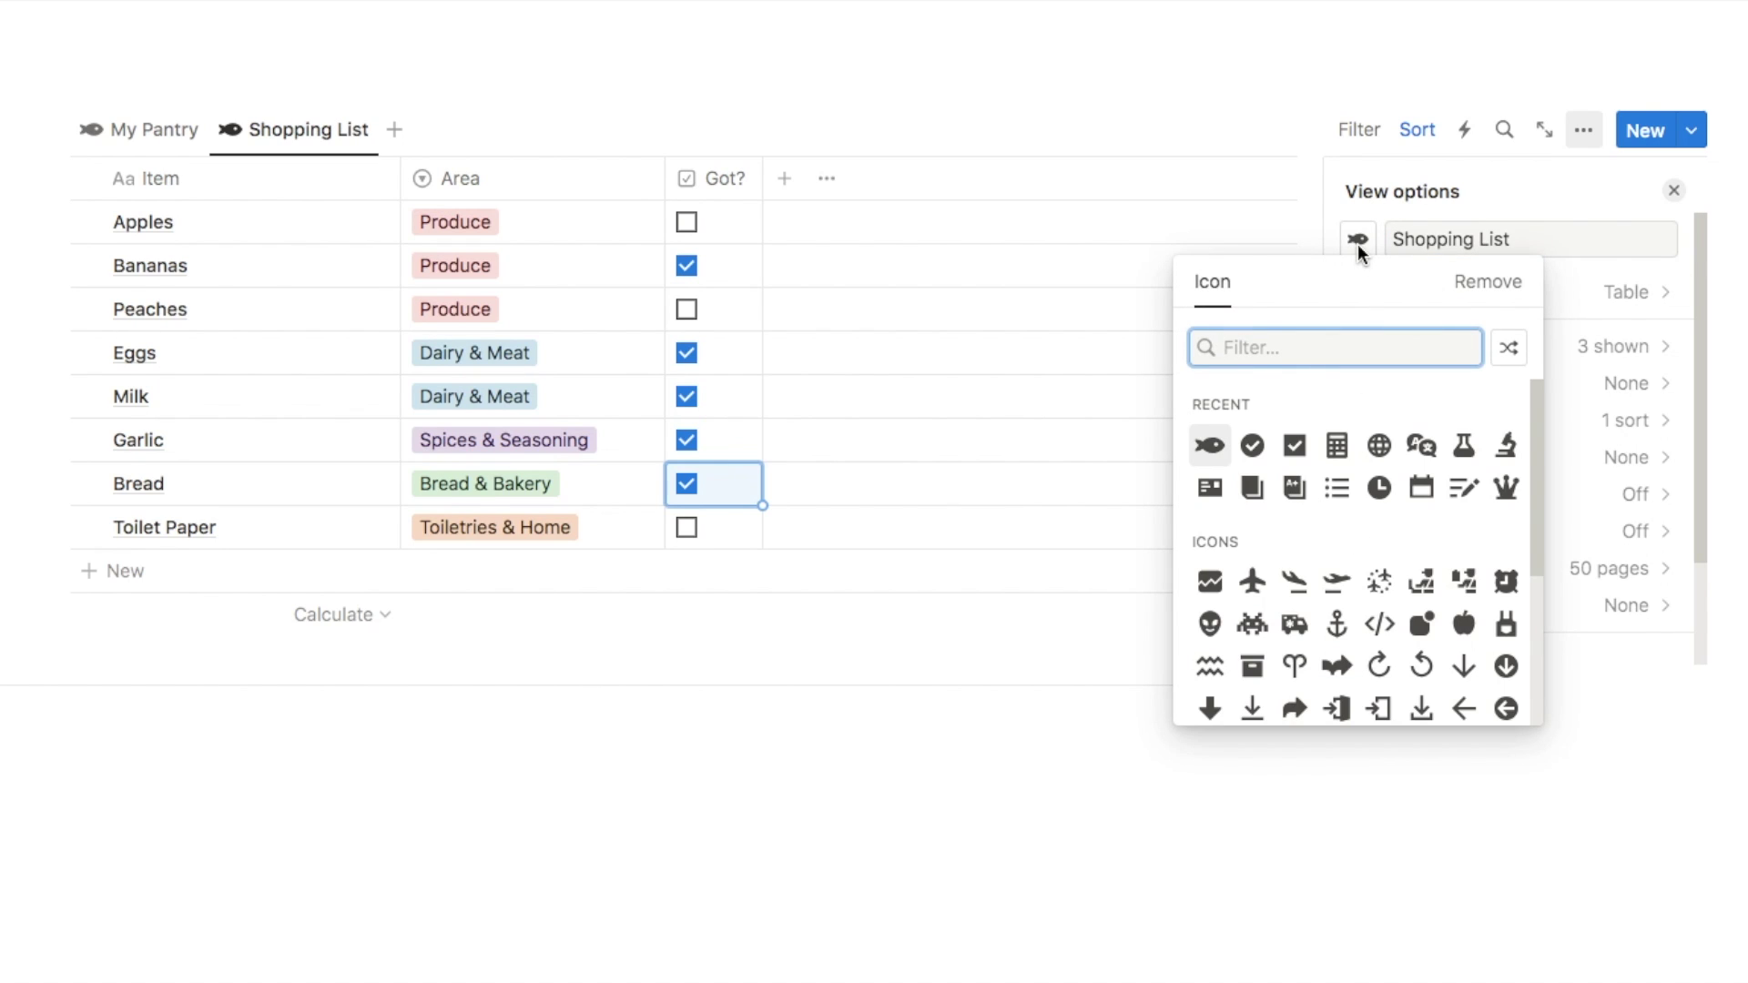
pyautogui.write('cart')
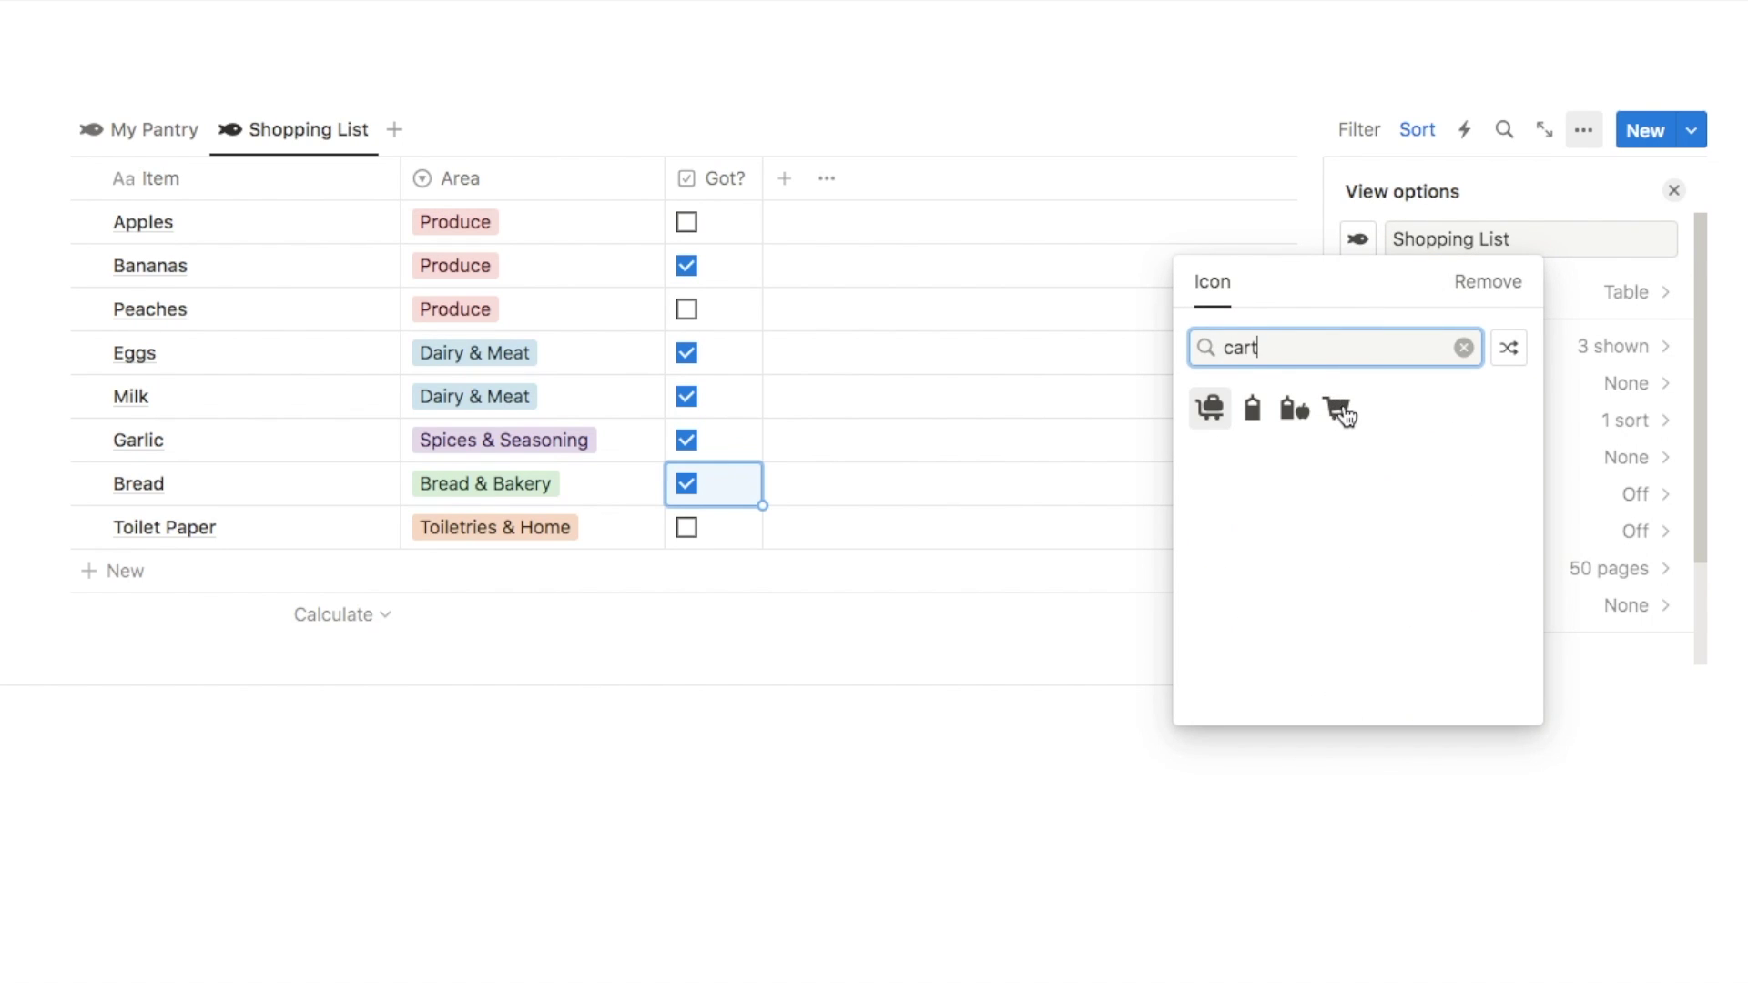
pyautogui.click(1337, 411)
pyautogui.moveTo(331, 153); pyautogui.dragTo(178, 143)
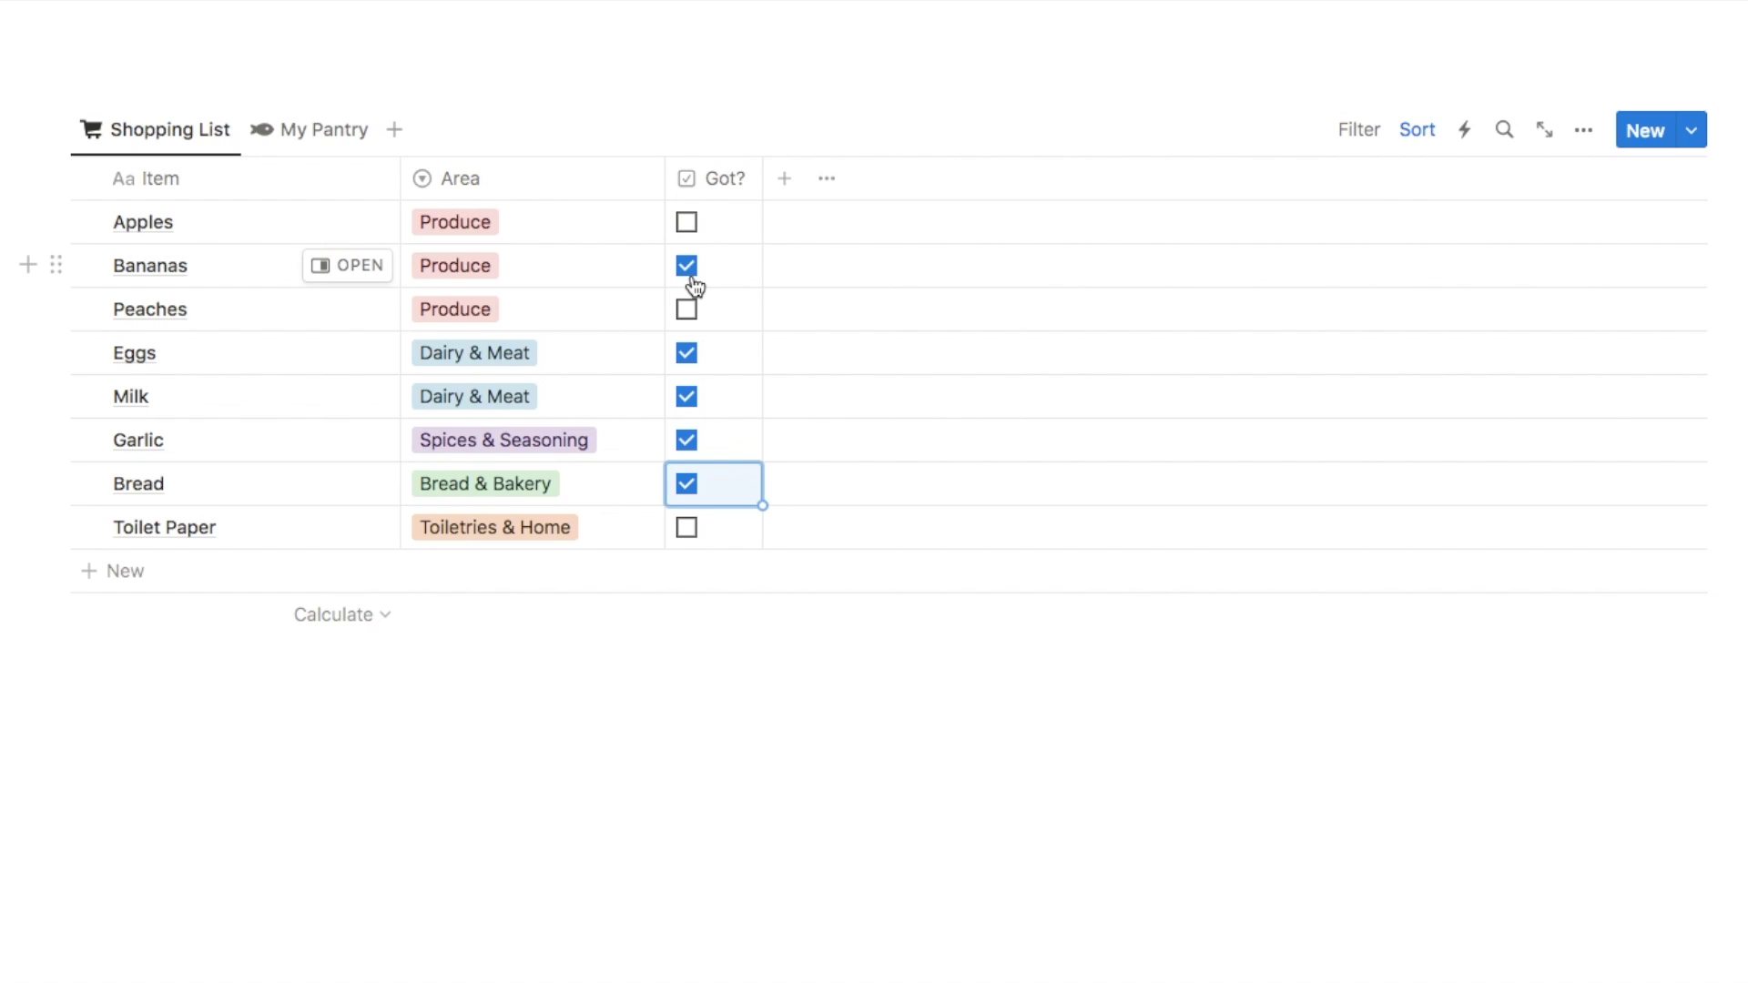
# Filter Shopping List to Got? unchecked, leaving only Apples, Peaches and Toilet Paper
pyautogui.click(1356, 136)
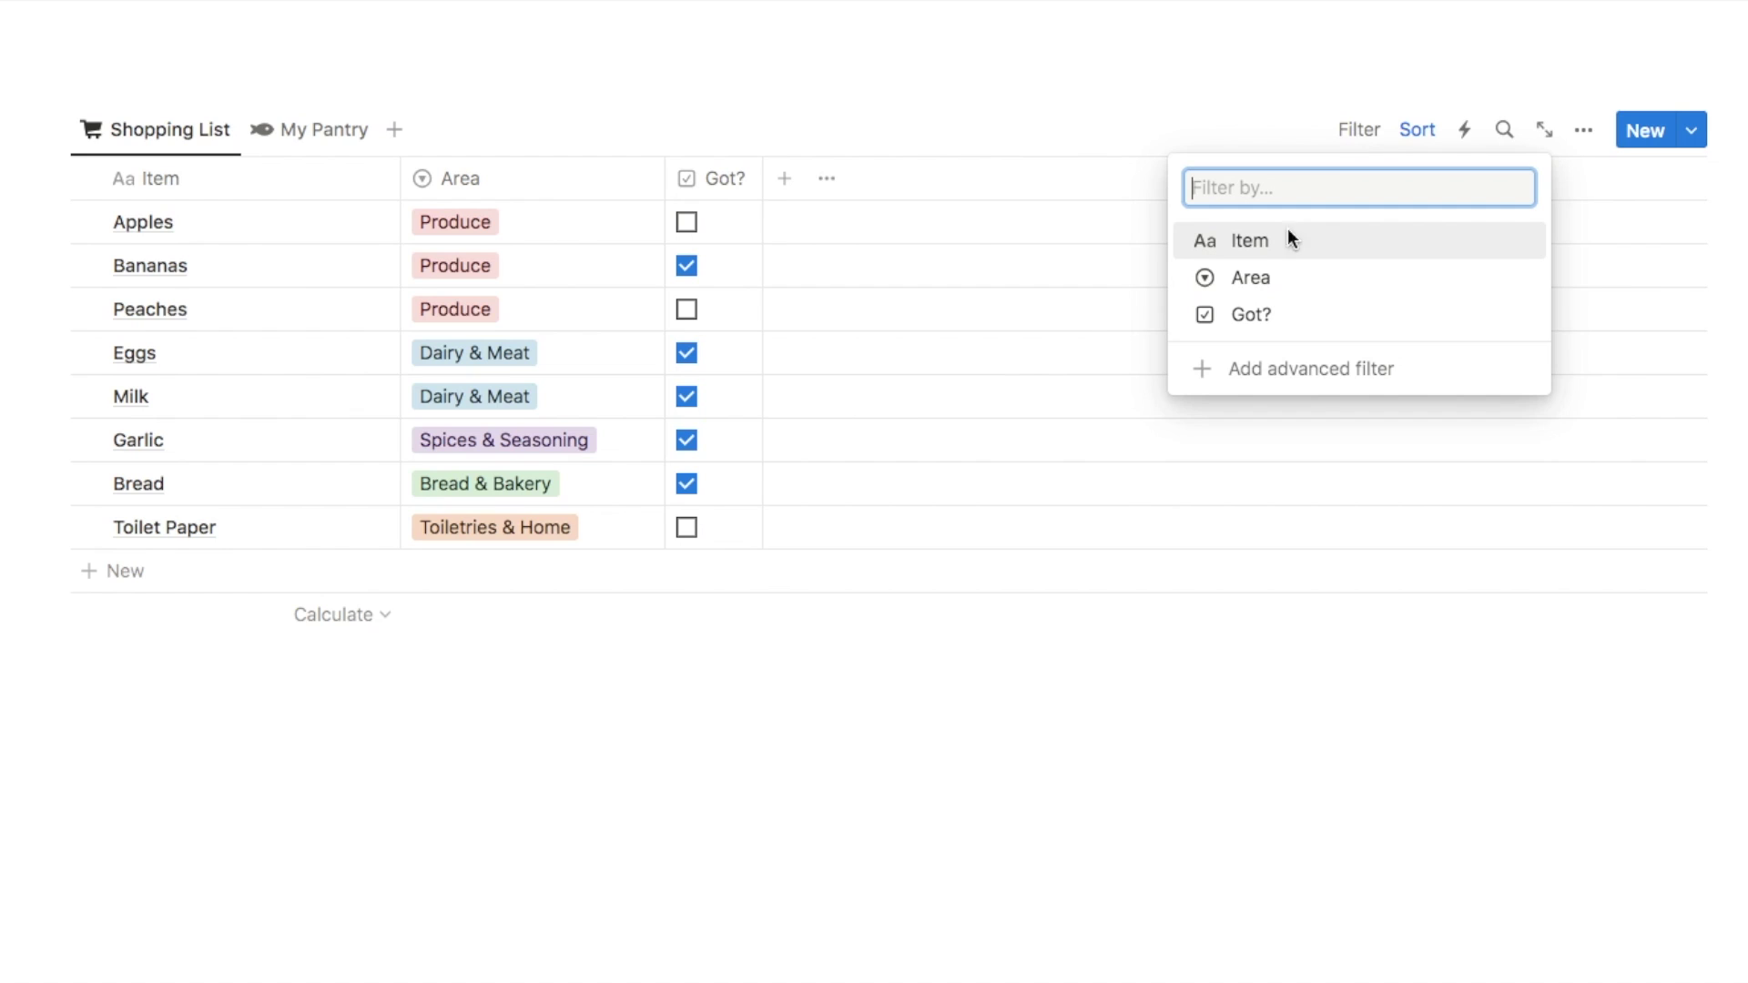
pyautogui.click(1268, 315)
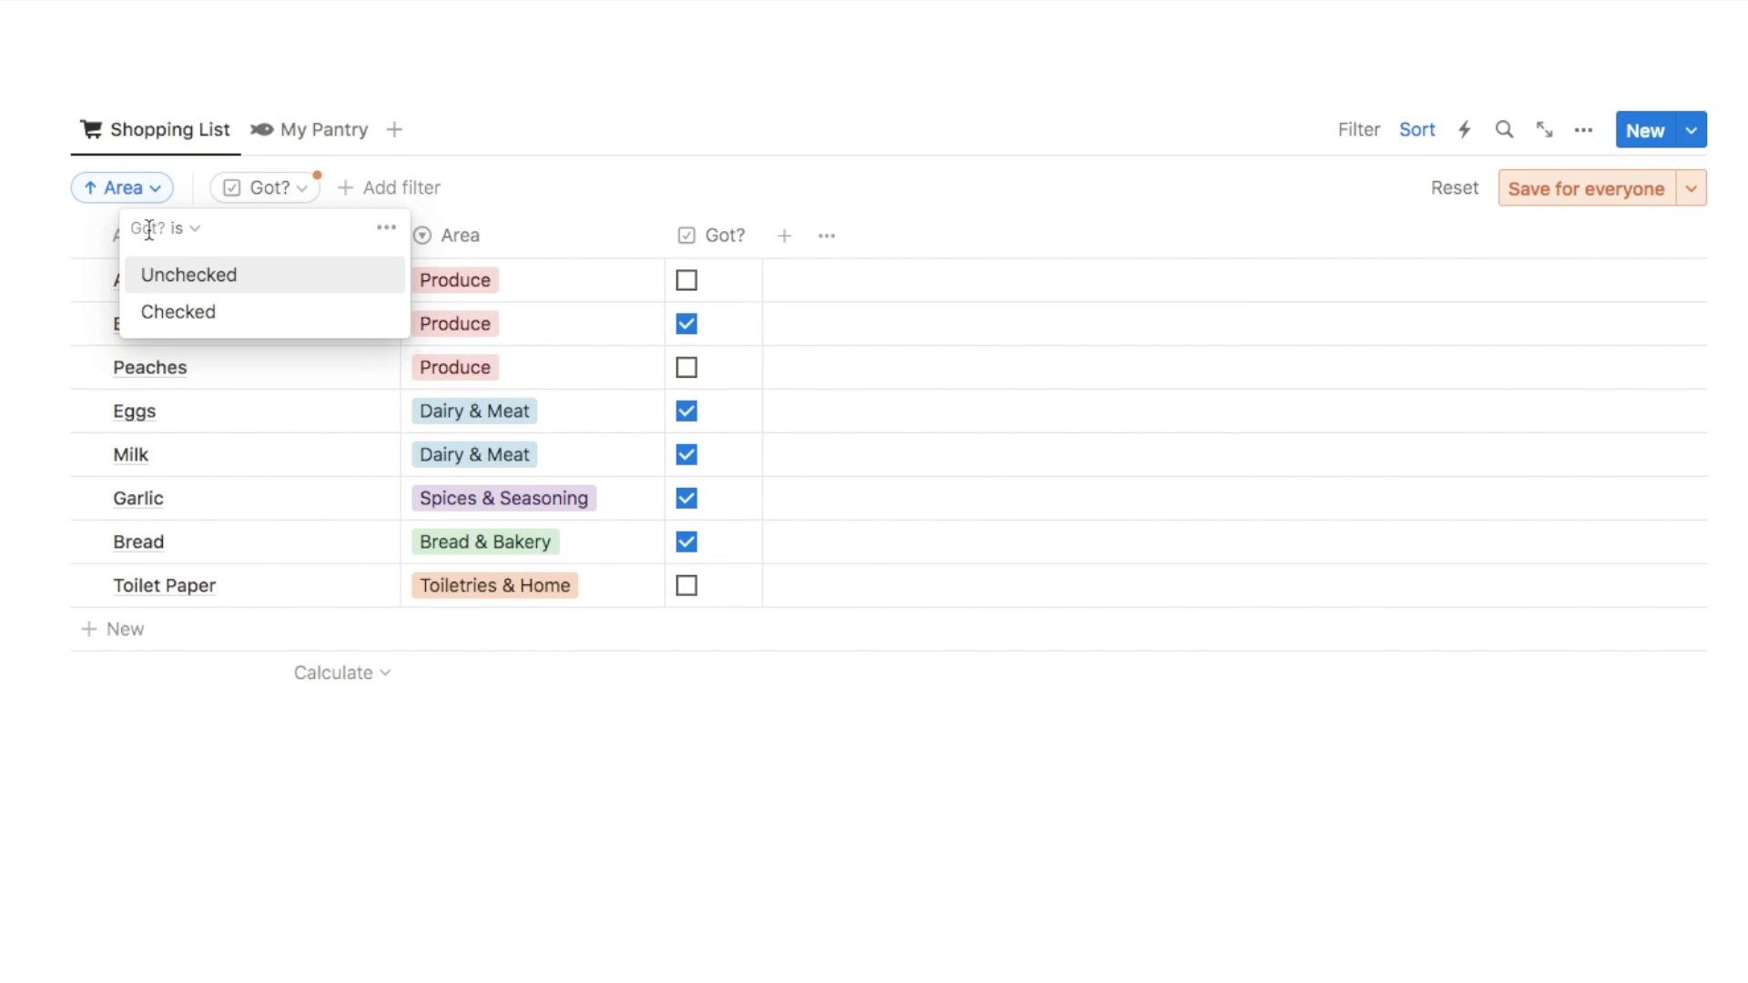
pyautogui.click(166, 287)
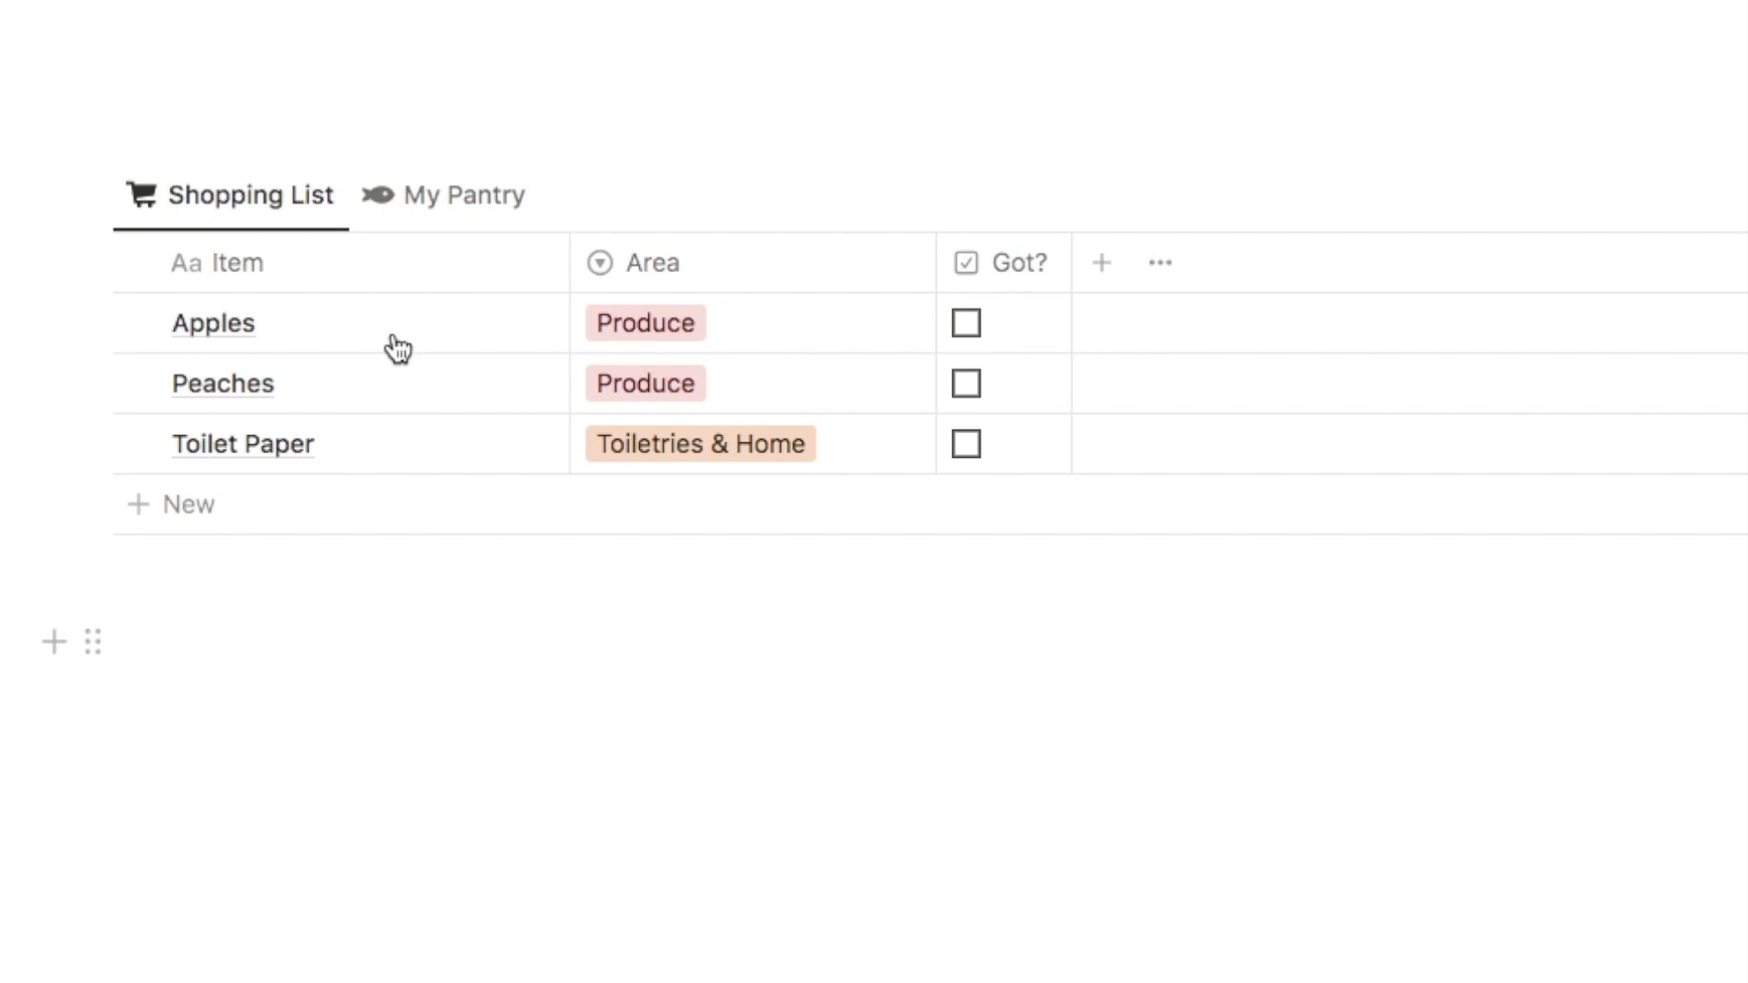
pyautogui.click(1102, 265)
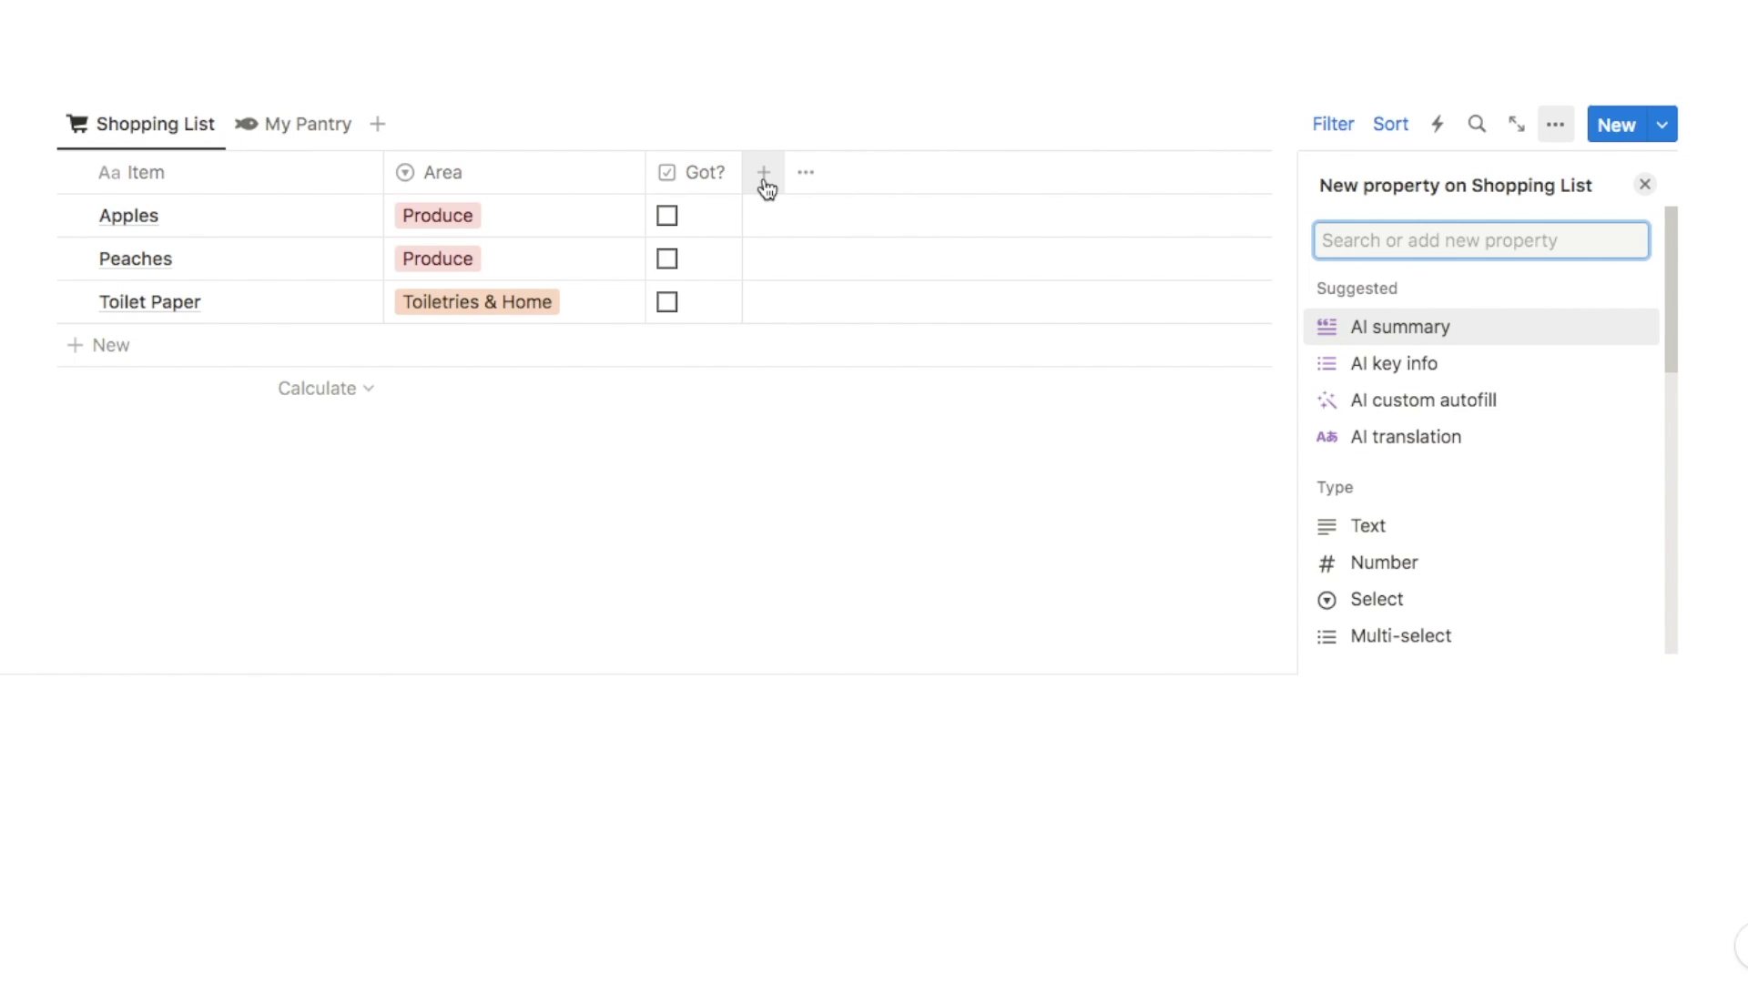
# Add a narrow Quantity number column between Item and Area in Shopping List
pyautogui.write('numb')
pyautogui.click(1328, 323)
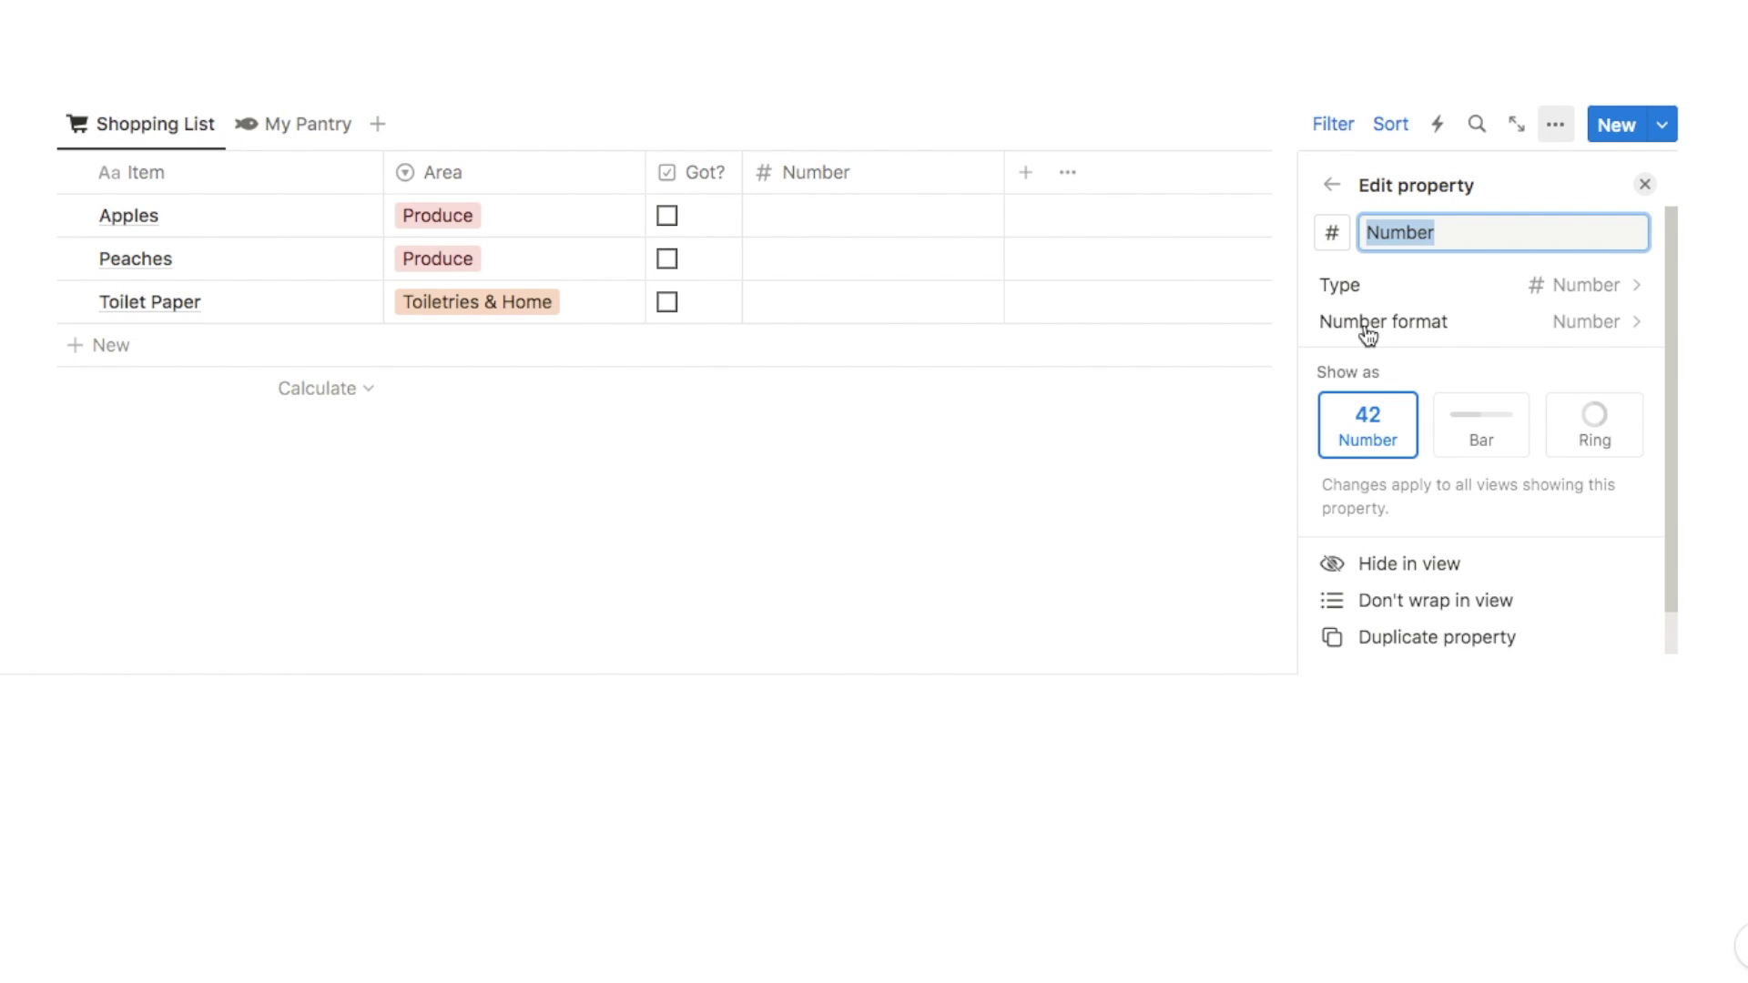
pyautogui.write('Quantity')
pyautogui.click(1644, 184)
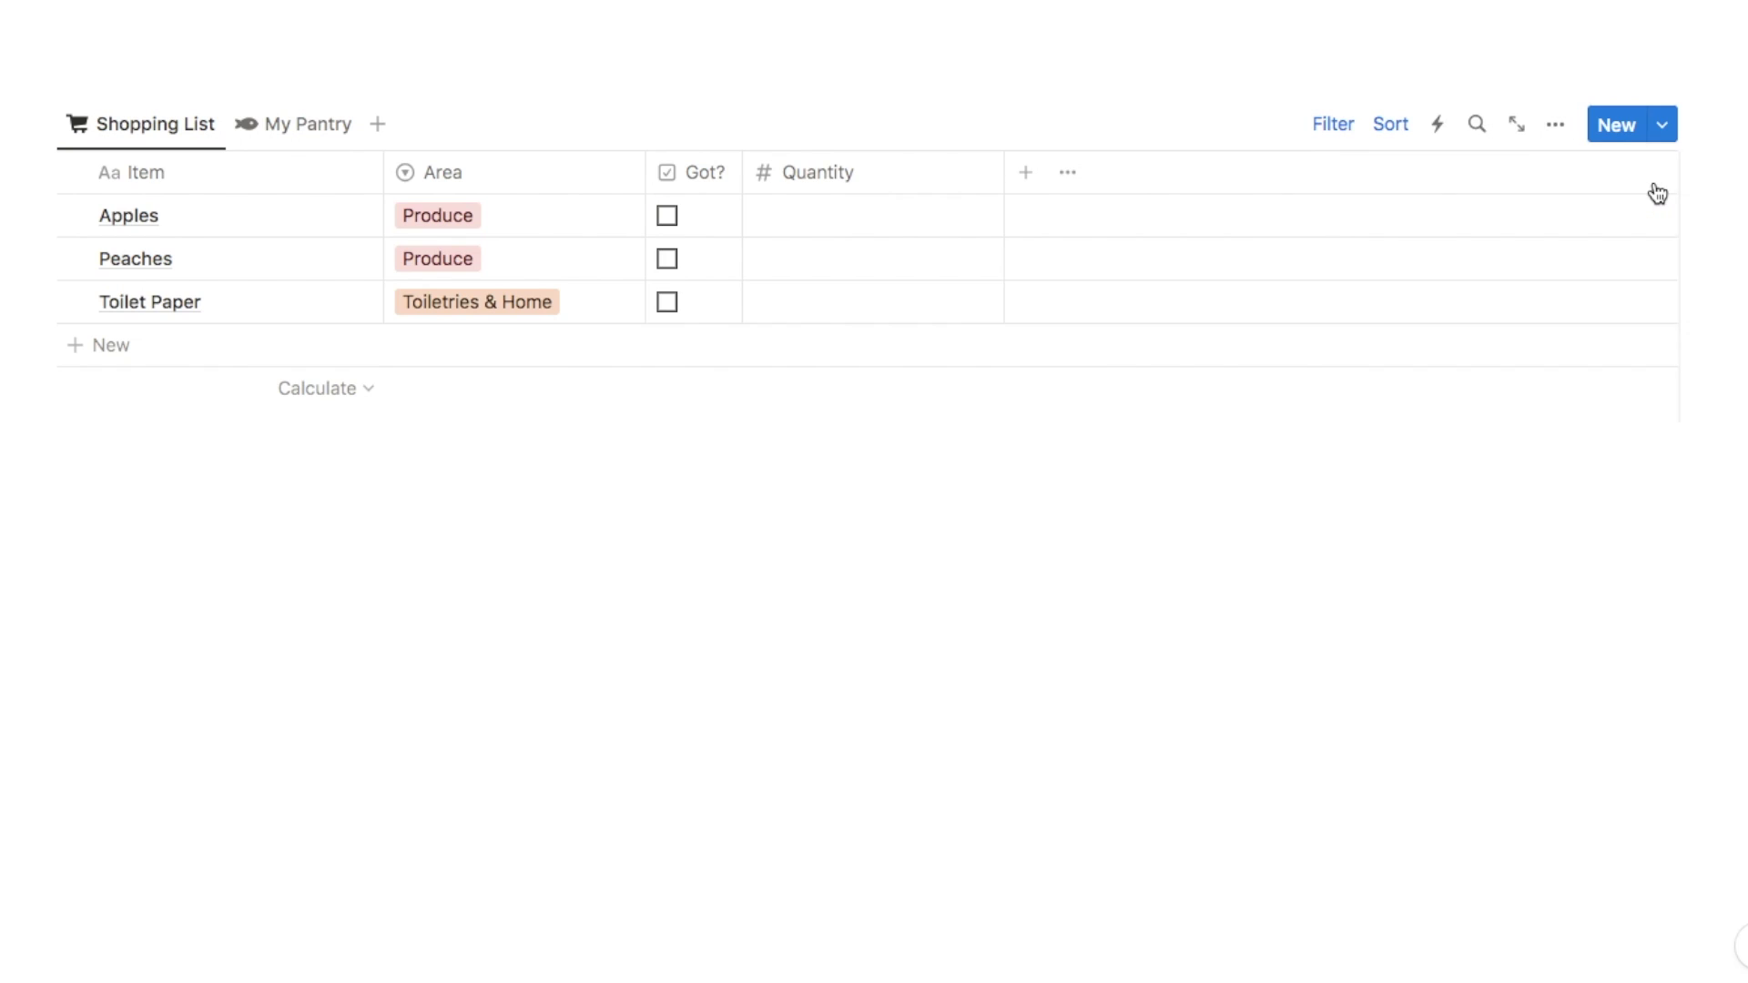
pyautogui.moveTo(836, 179); pyautogui.dragTo(652, 204)
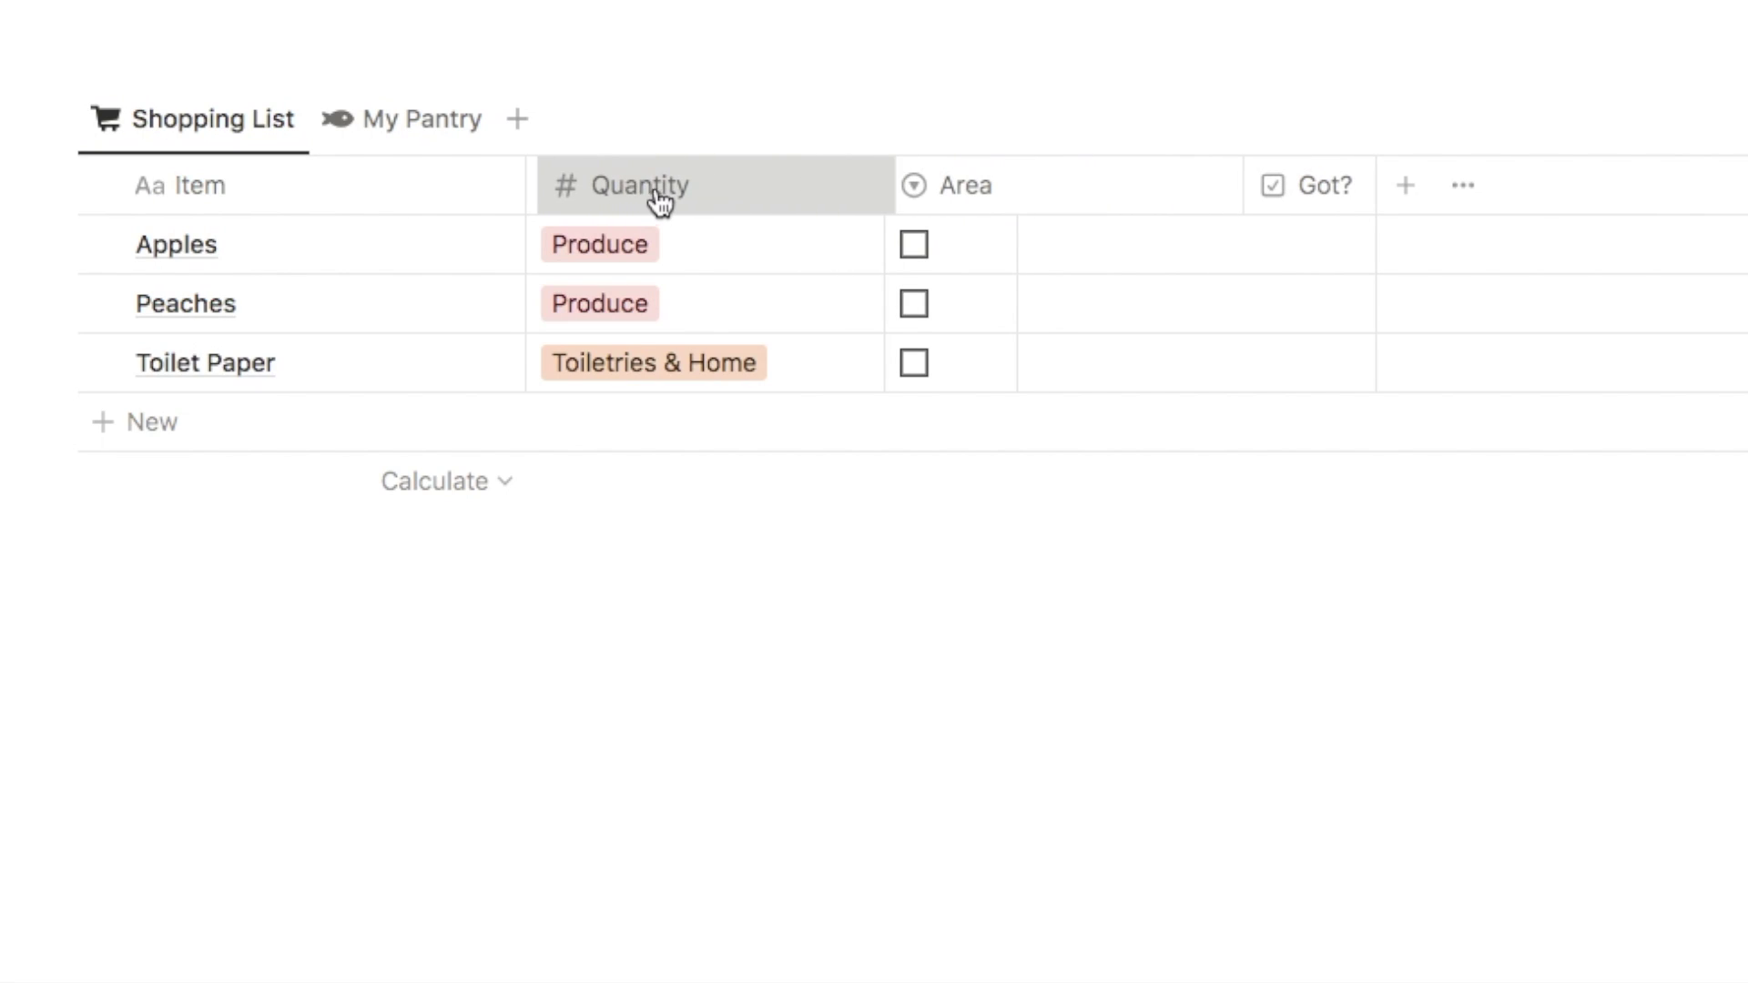
pyautogui.moveTo(880, 194); pyautogui.dragTo(747, 185)
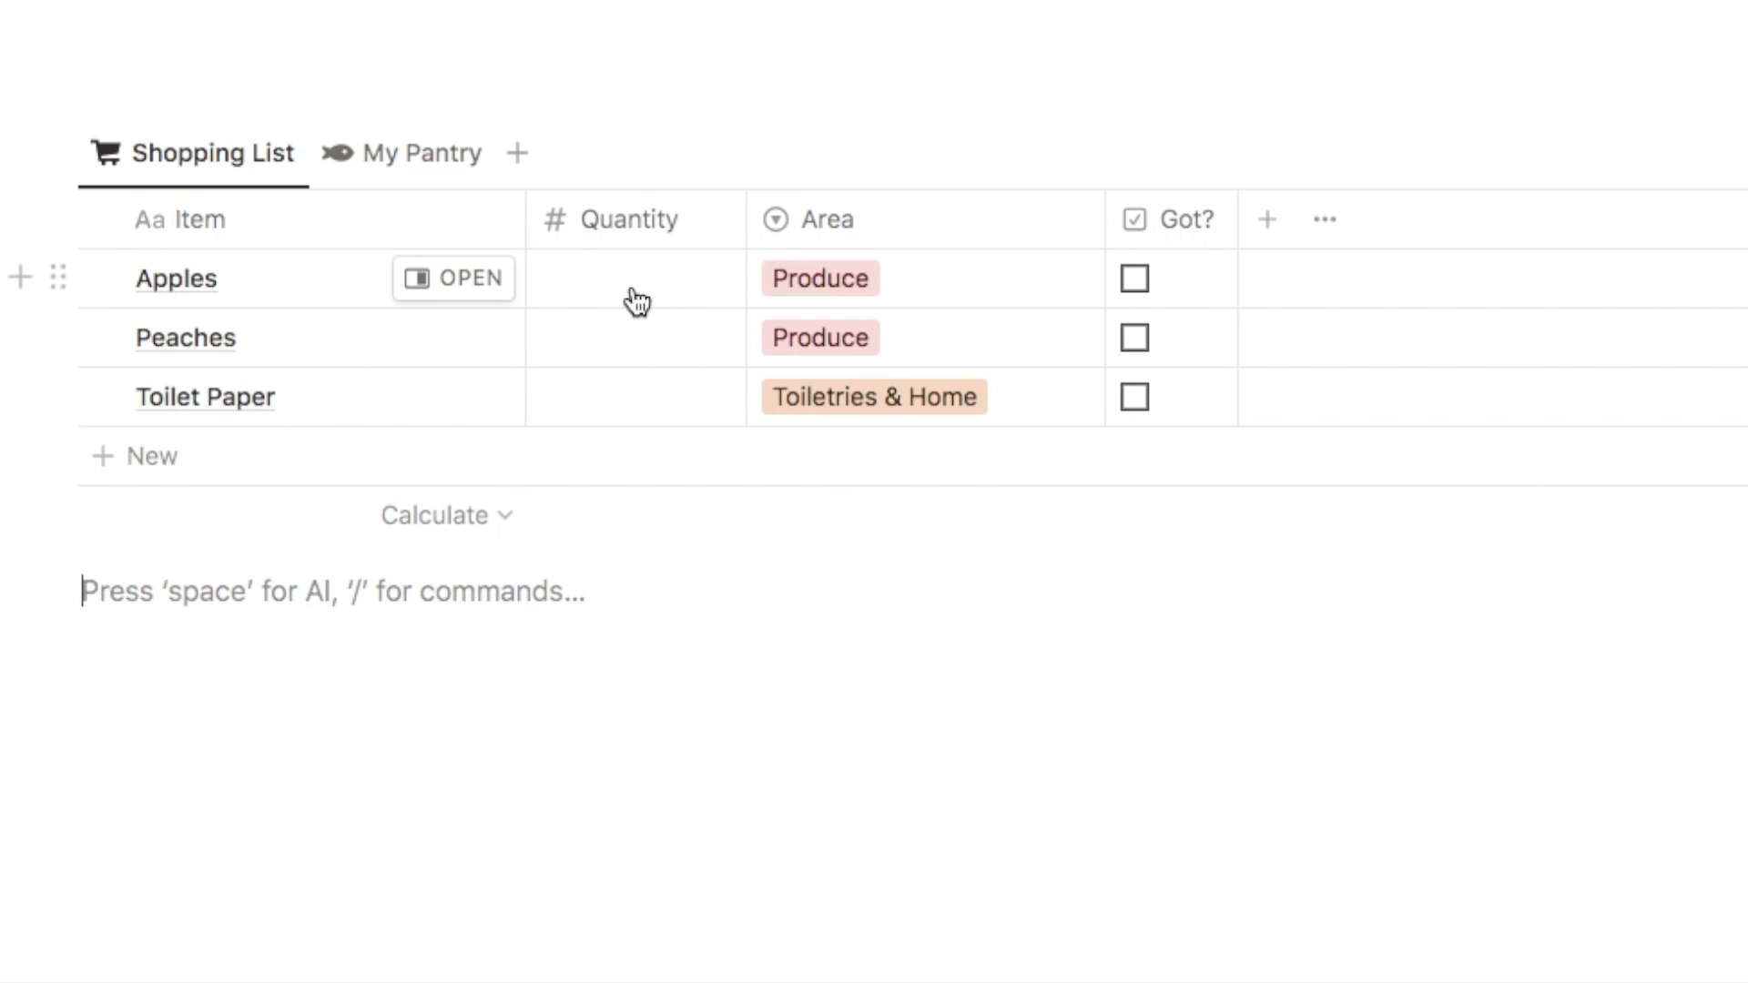
# Enter quantities of 4 for Apples, 5 for Peaches and 2 for Toilet Paper
pyautogui.click(633, 285)
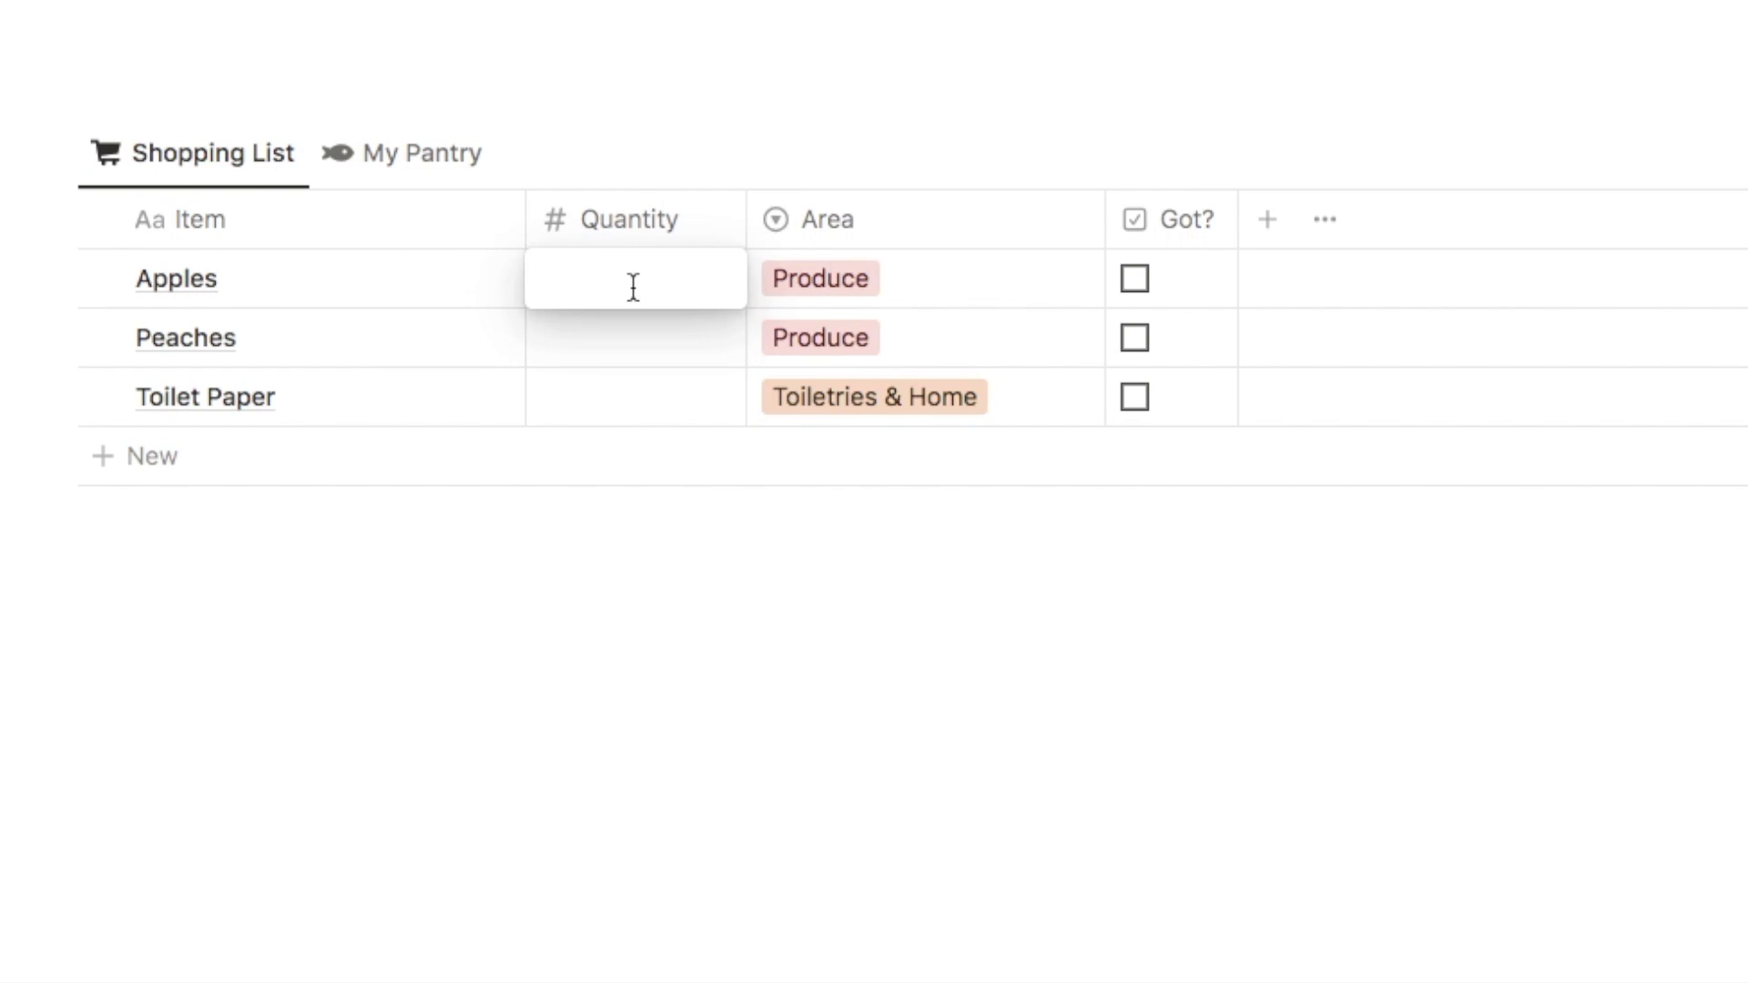
pyautogui.press('Return')
pyautogui.write('5')
pyautogui.press('Return')
pyautogui.write('2')
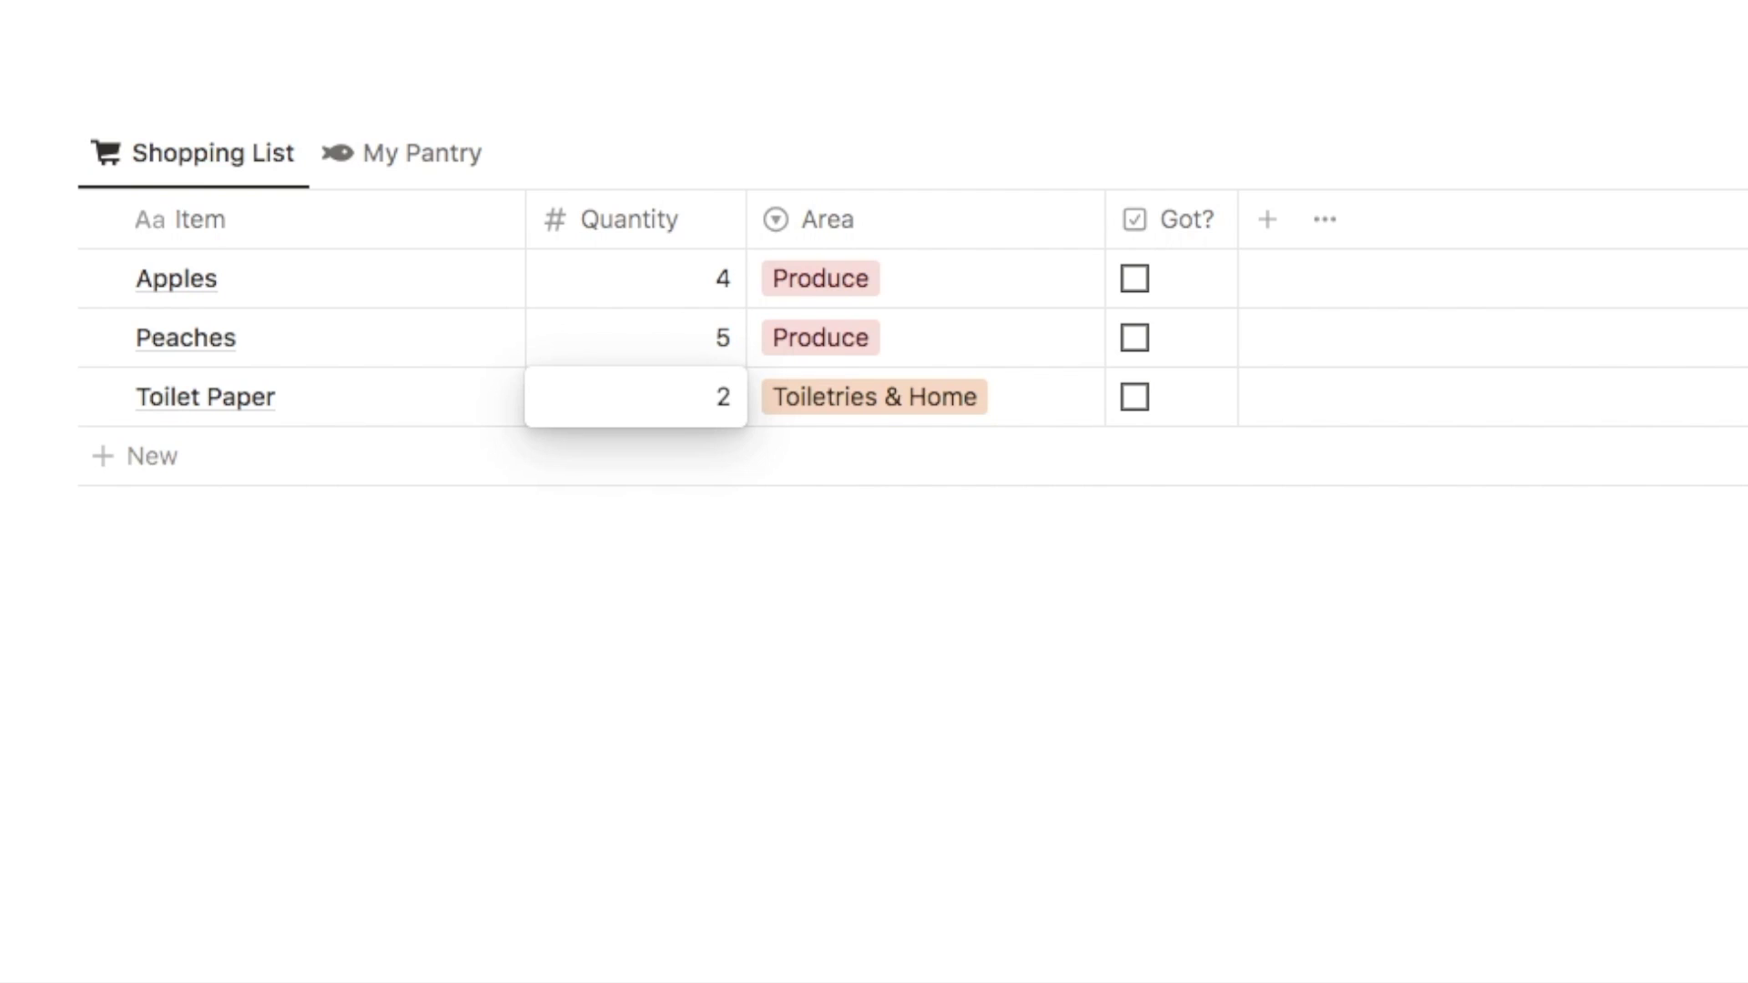
pyautogui.press('Escape')
pyautogui.press('Escape')
pyautogui.scroll(-1, 699, 534)
pyautogui.scroll(1, 437, 674)
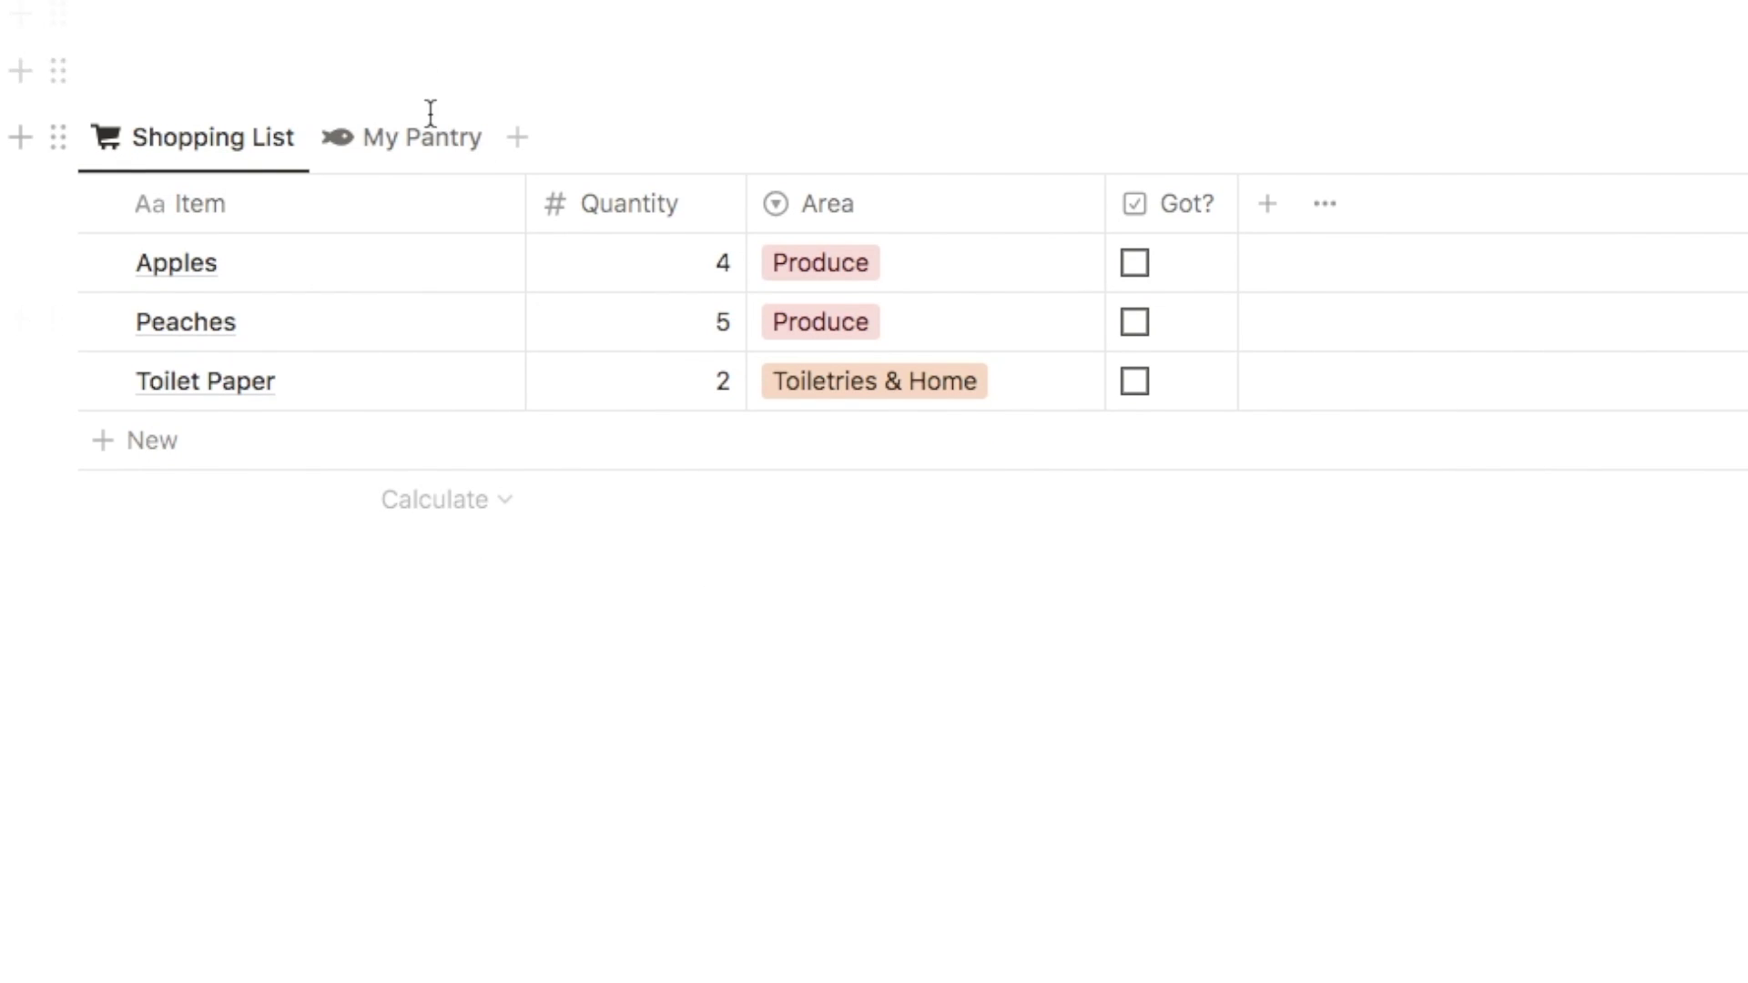
pyautogui.click(414, 137)
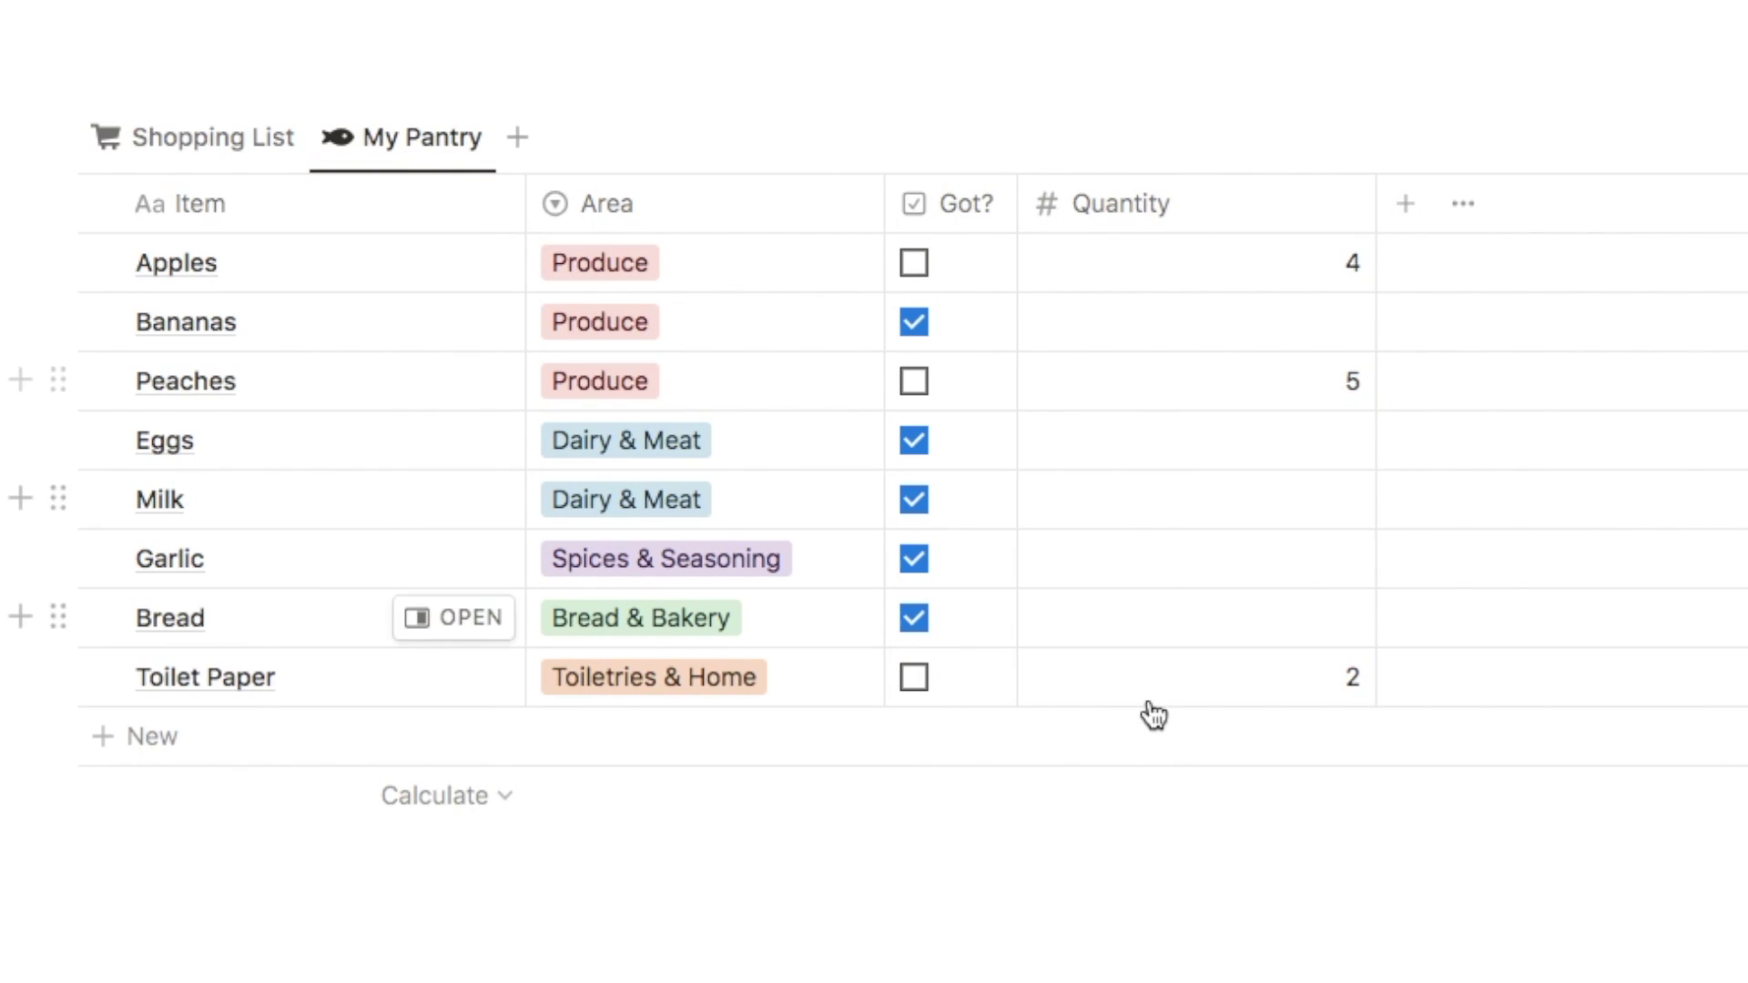
# Hide the Quantity column in My Pantry, then return to the Shopping List view
pyautogui.click(1149, 229)
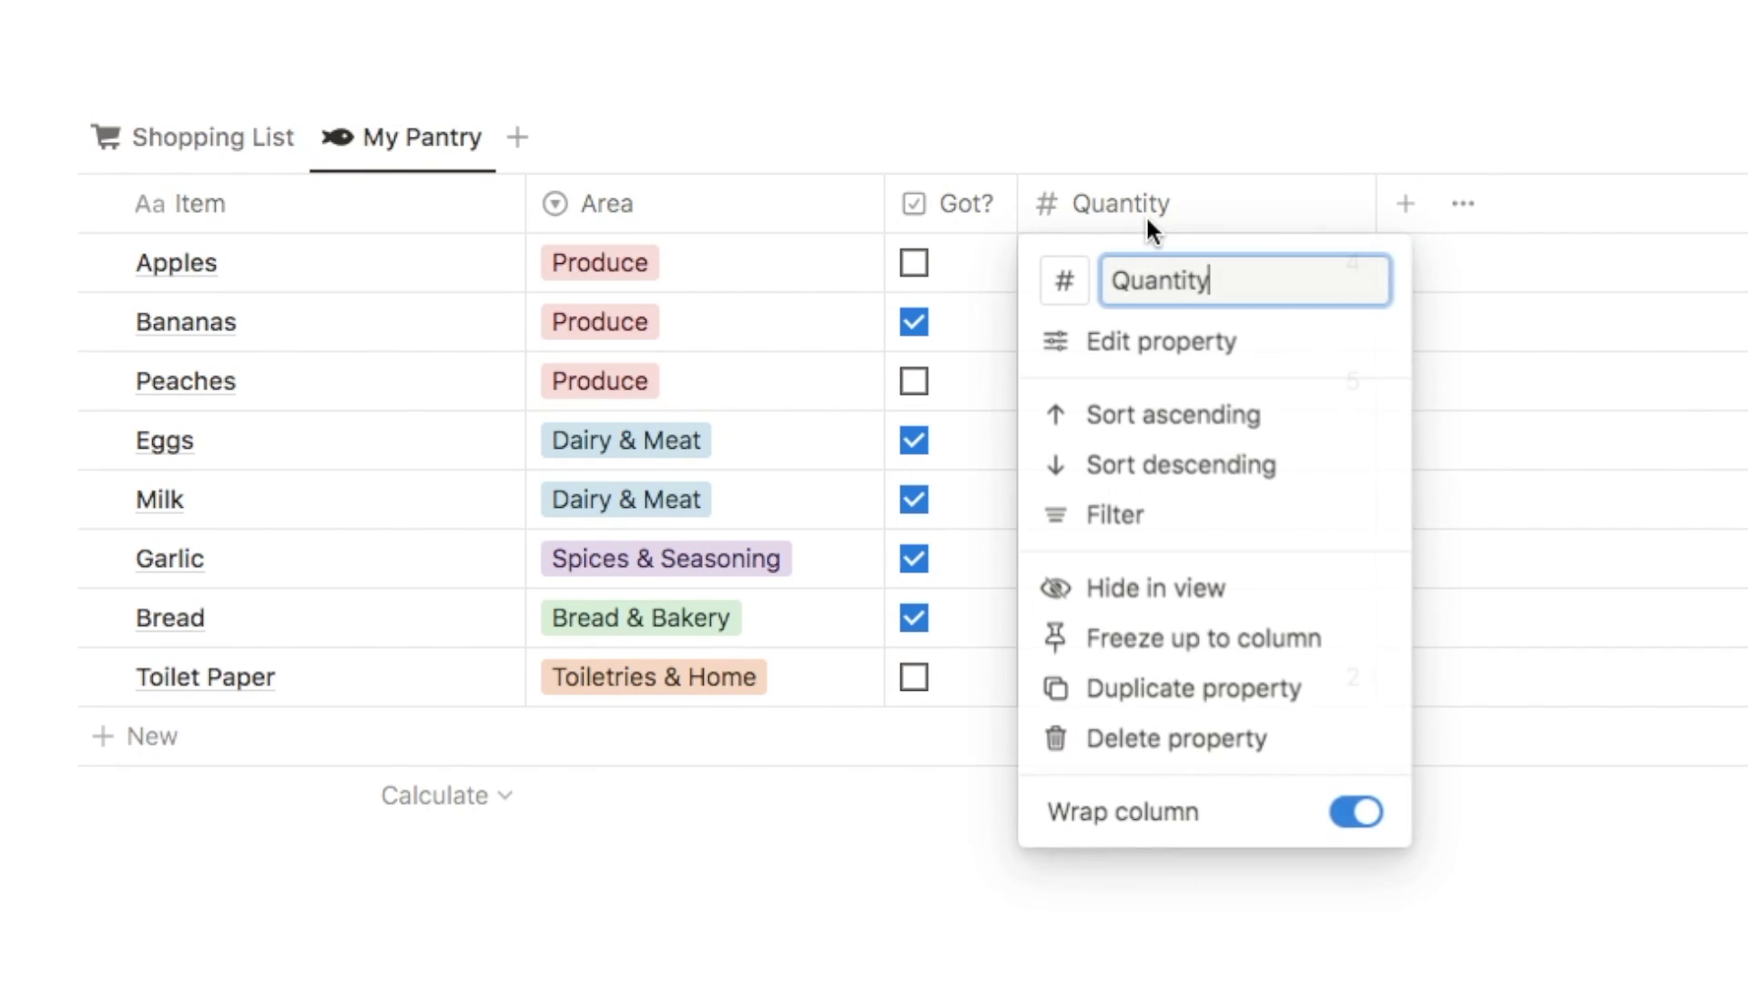
pyautogui.click(1175, 601)
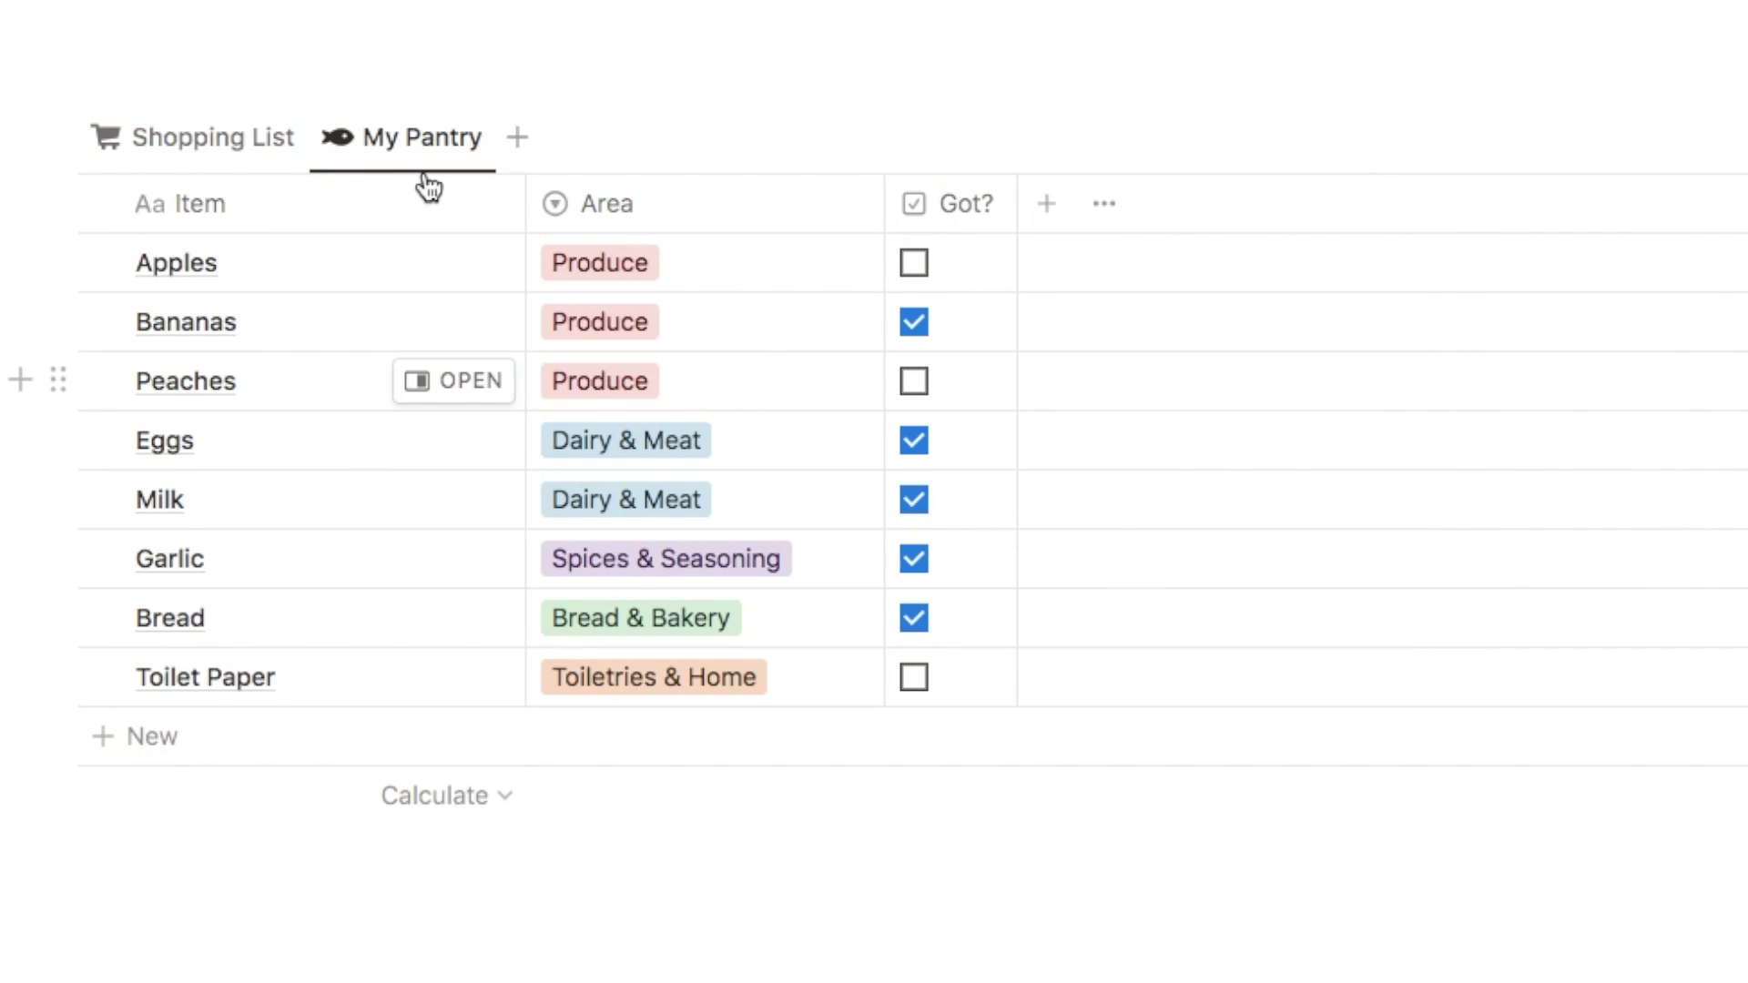
pyautogui.click(195, 146)
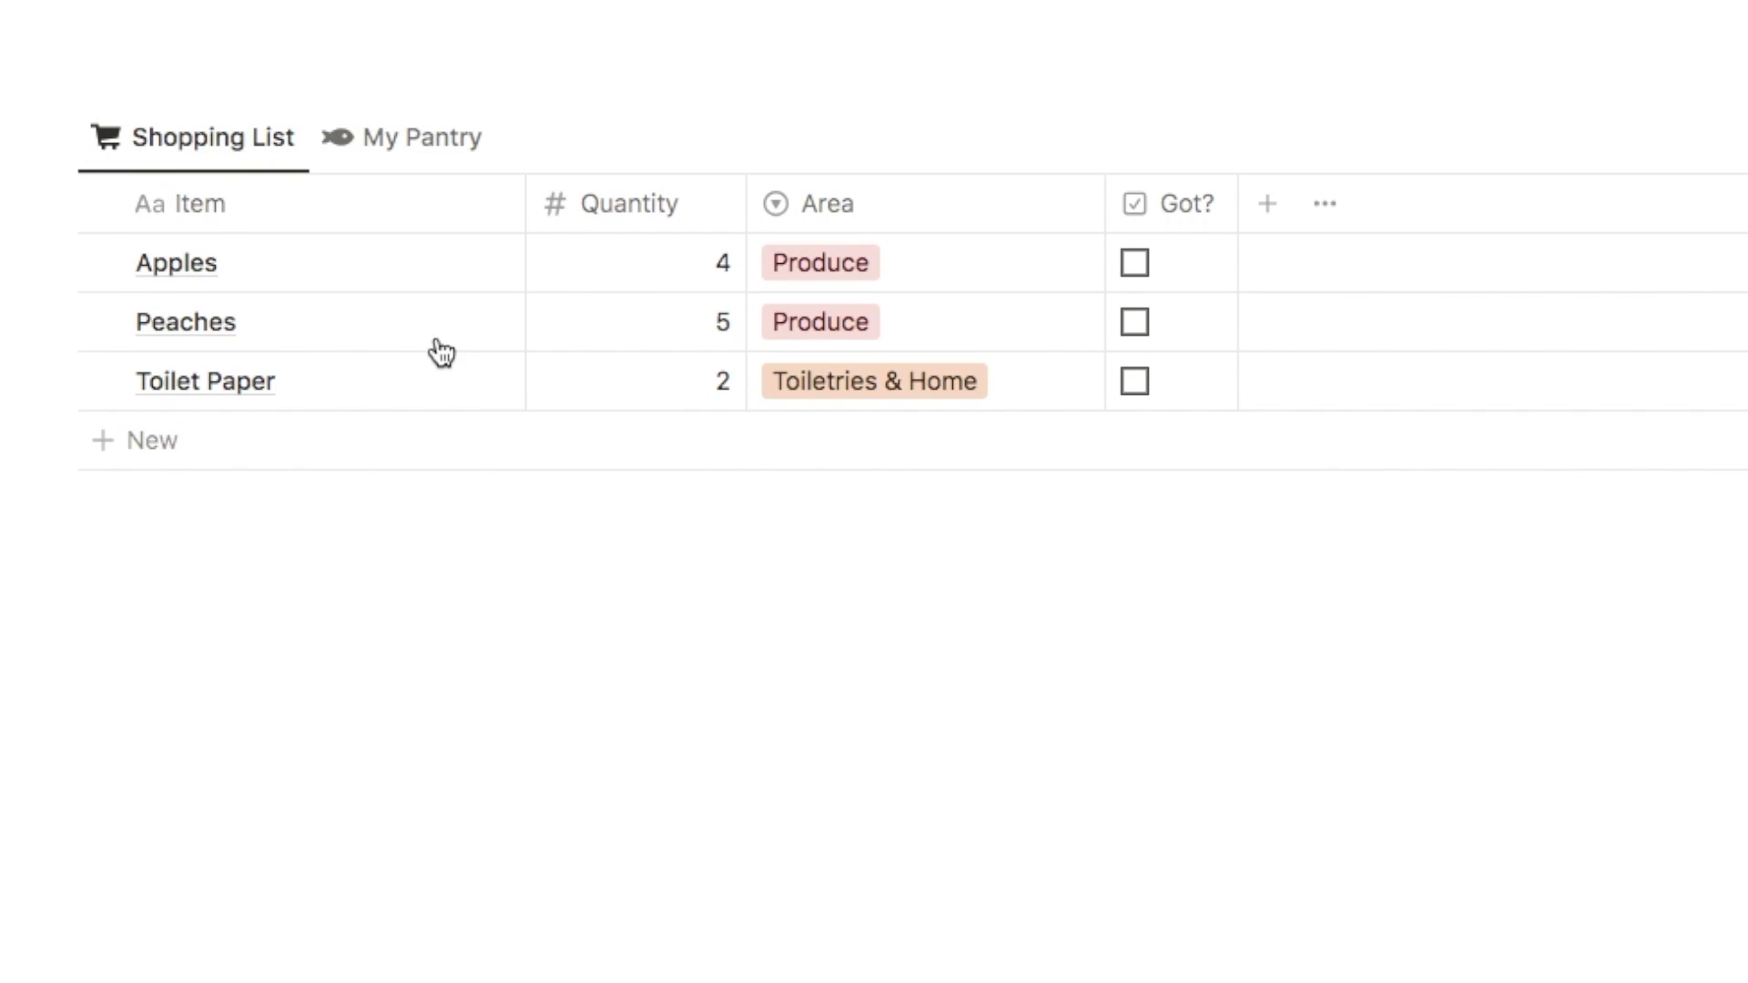
# In My Pantry, untick Got? for Eggs, Milk, Garlic and Bread
pyautogui.click(400, 146)
pyautogui.click(914, 442)
pyautogui.click(913, 499)
pyautogui.click(913, 558)
pyautogui.click(914, 619)
# In Shopping List, enter quantities of 2 for Eggs and 1 for Milk
pyautogui.click(242, 157)
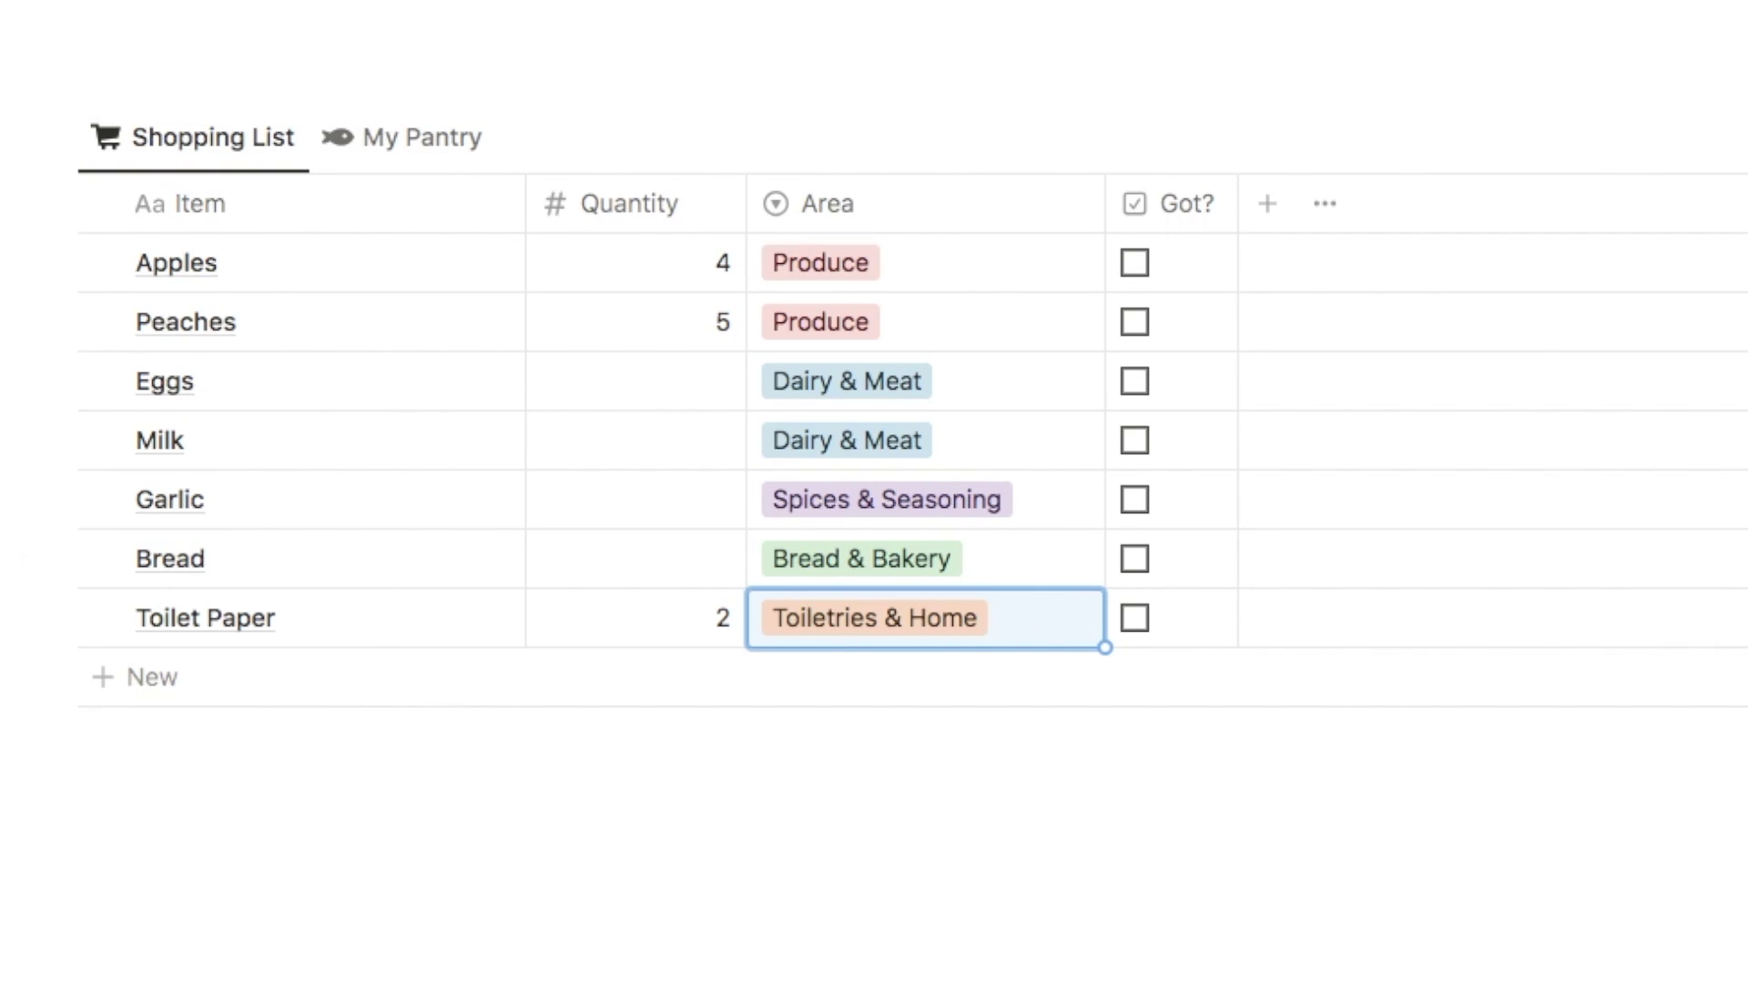
pyautogui.click(683, 383)
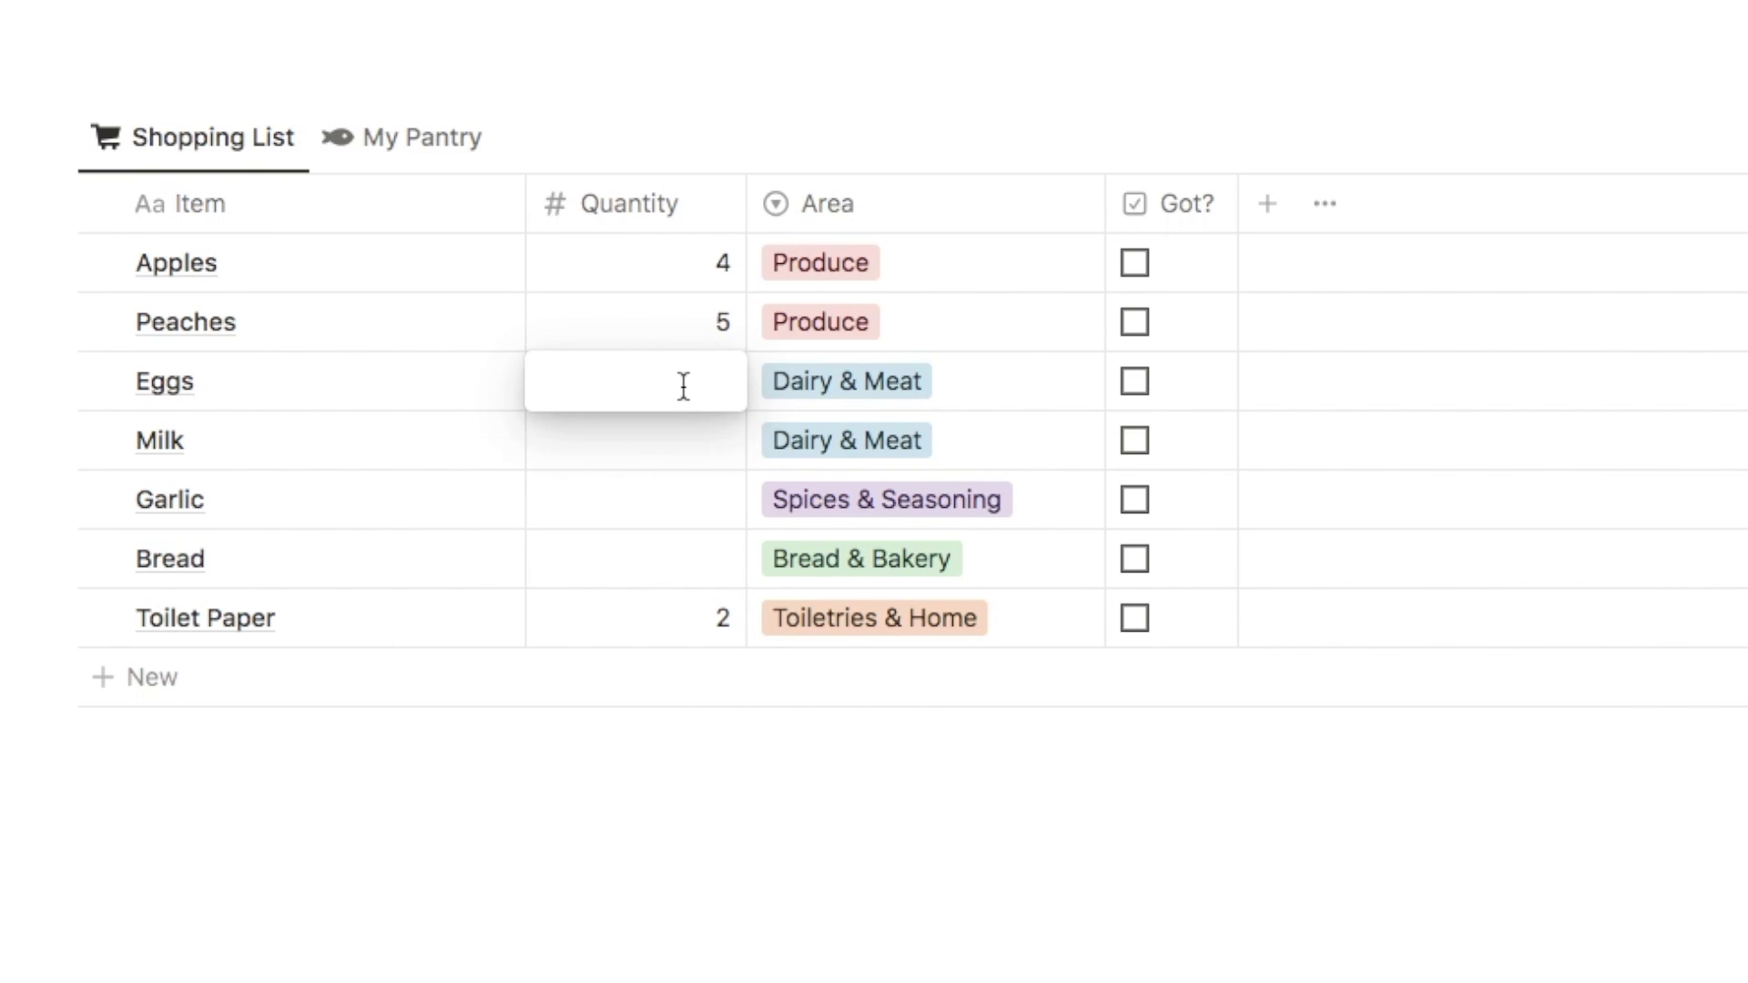
pyautogui.write('2')
pyautogui.press('Return')
pyautogui.write('1')
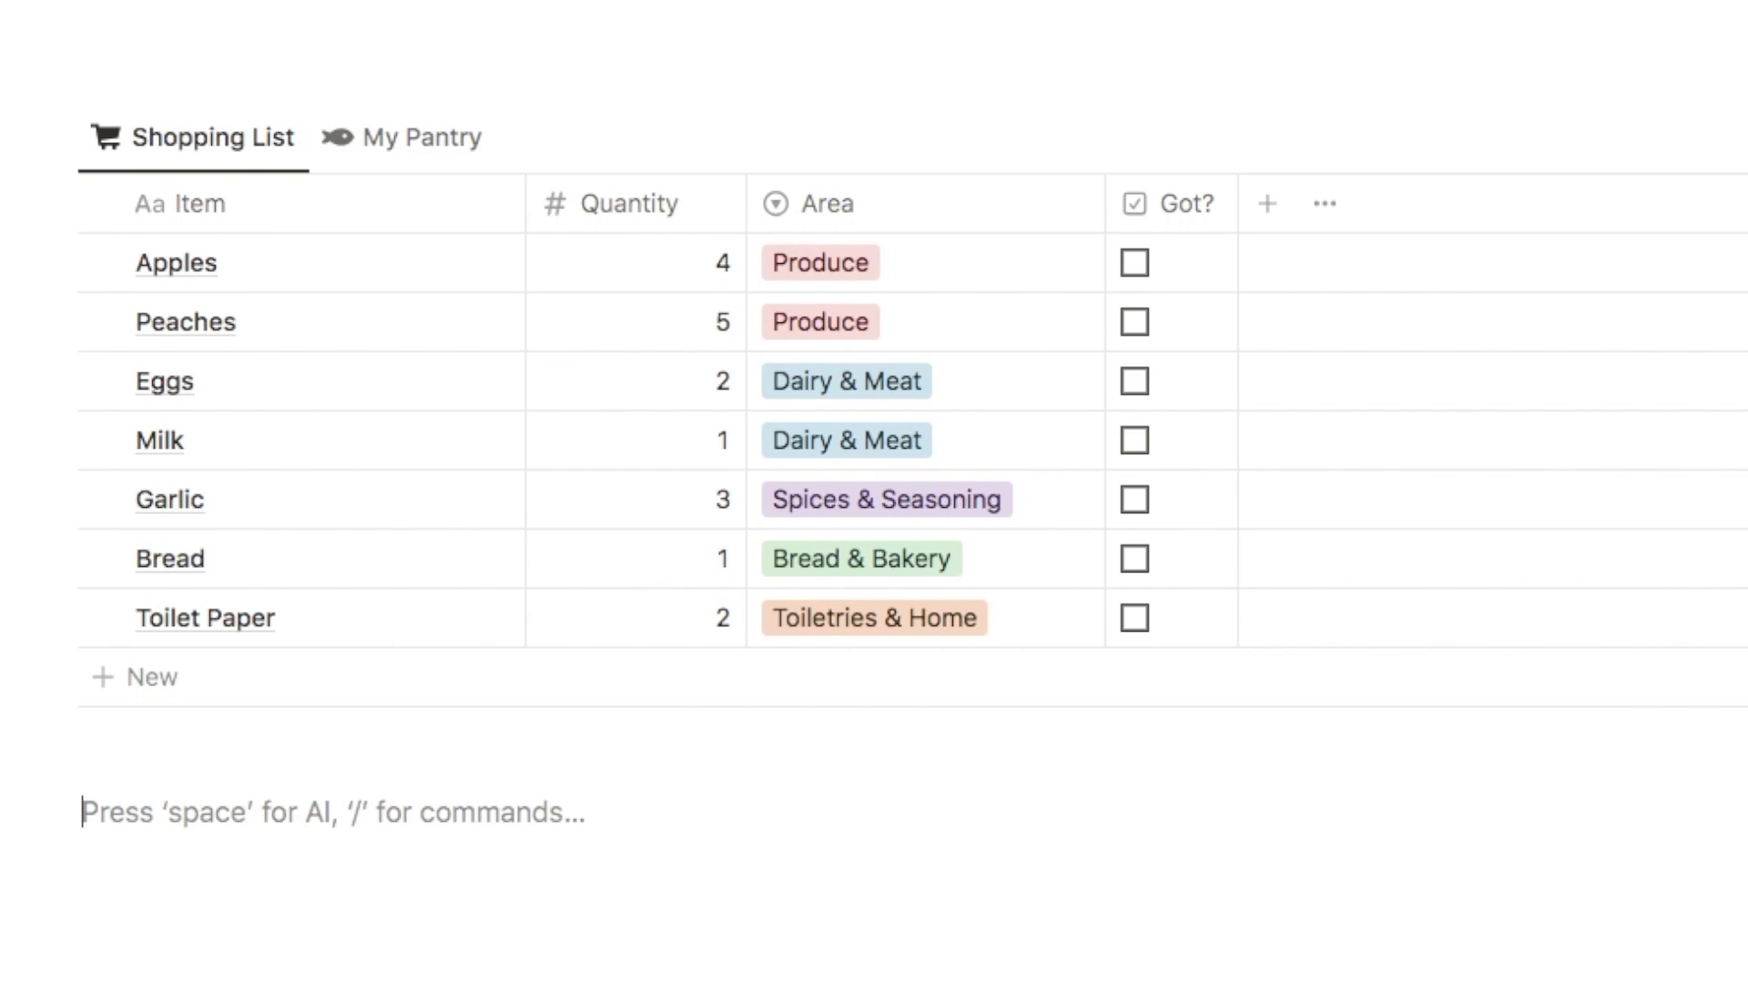
# Tick off Apples, Peaches, Eggs and Milk as bought
pyautogui.click(1135, 277)
pyautogui.click(1134, 277)
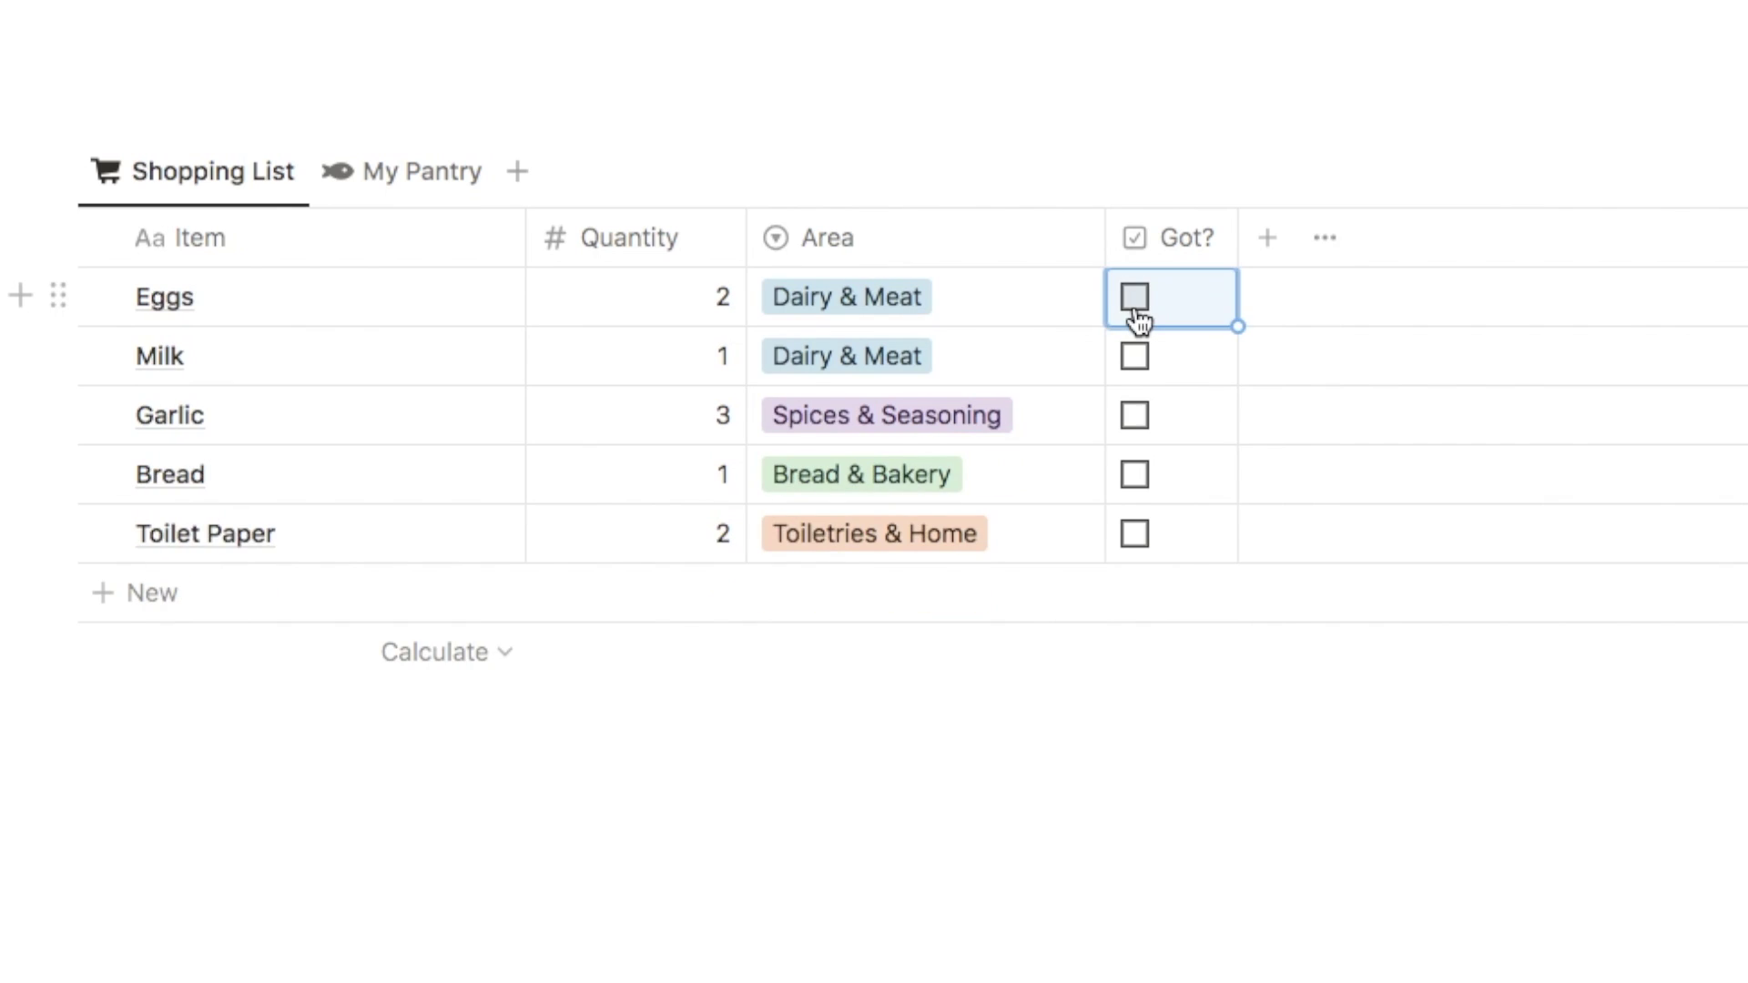
pyautogui.click(1136, 310)
pyautogui.click(1136, 310)
pyautogui.click(417, 173)
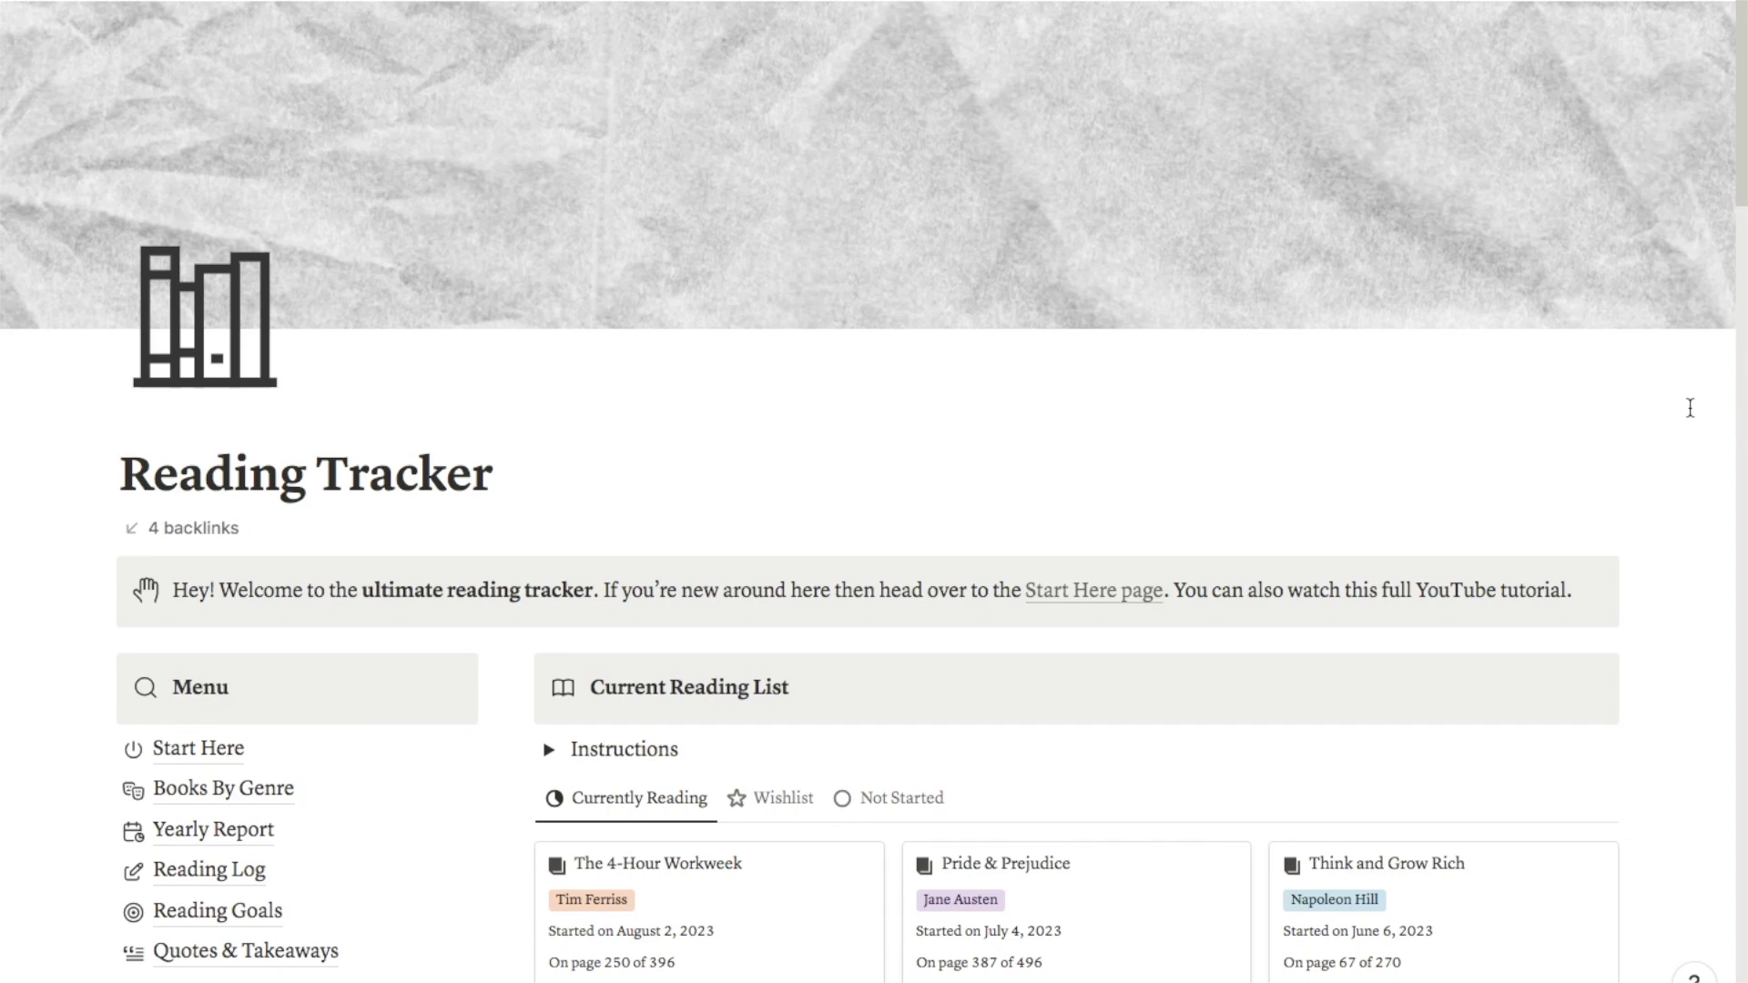
# Scroll the Reading Tracker page down to Reading Stats and the Completed Books gallery
pyautogui.scroll(-6, 1690, 408)
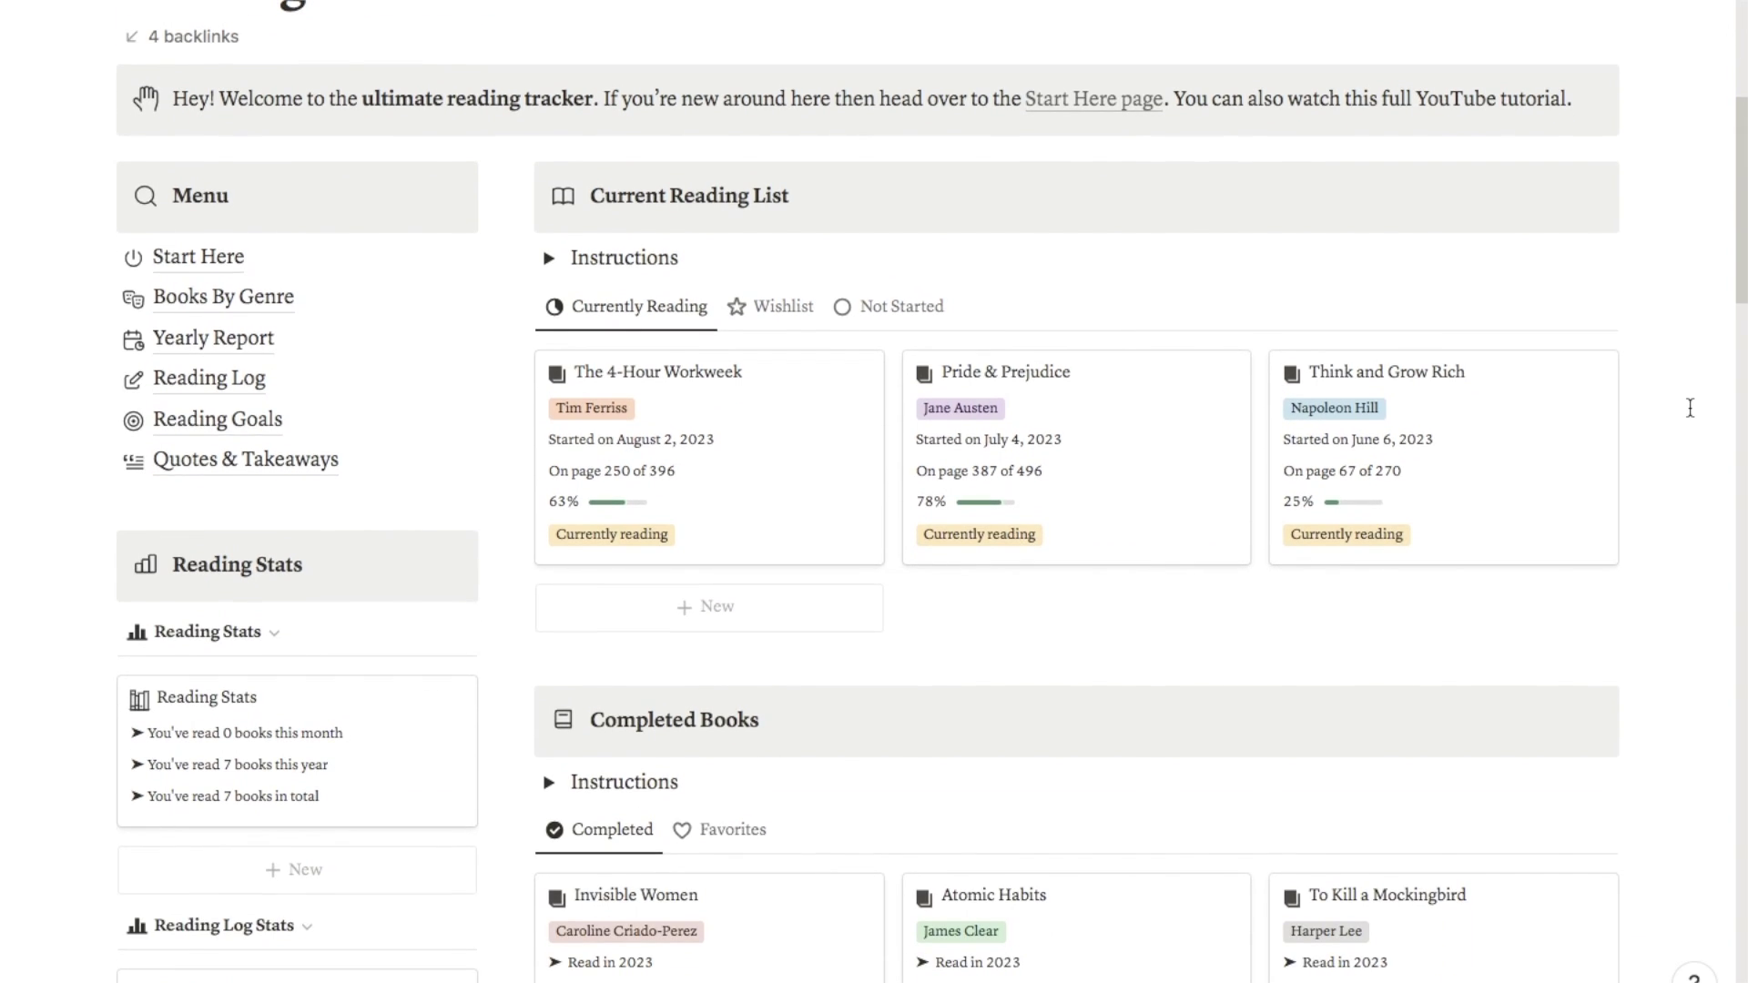
pyautogui.scroll(-4, 1690, 408)
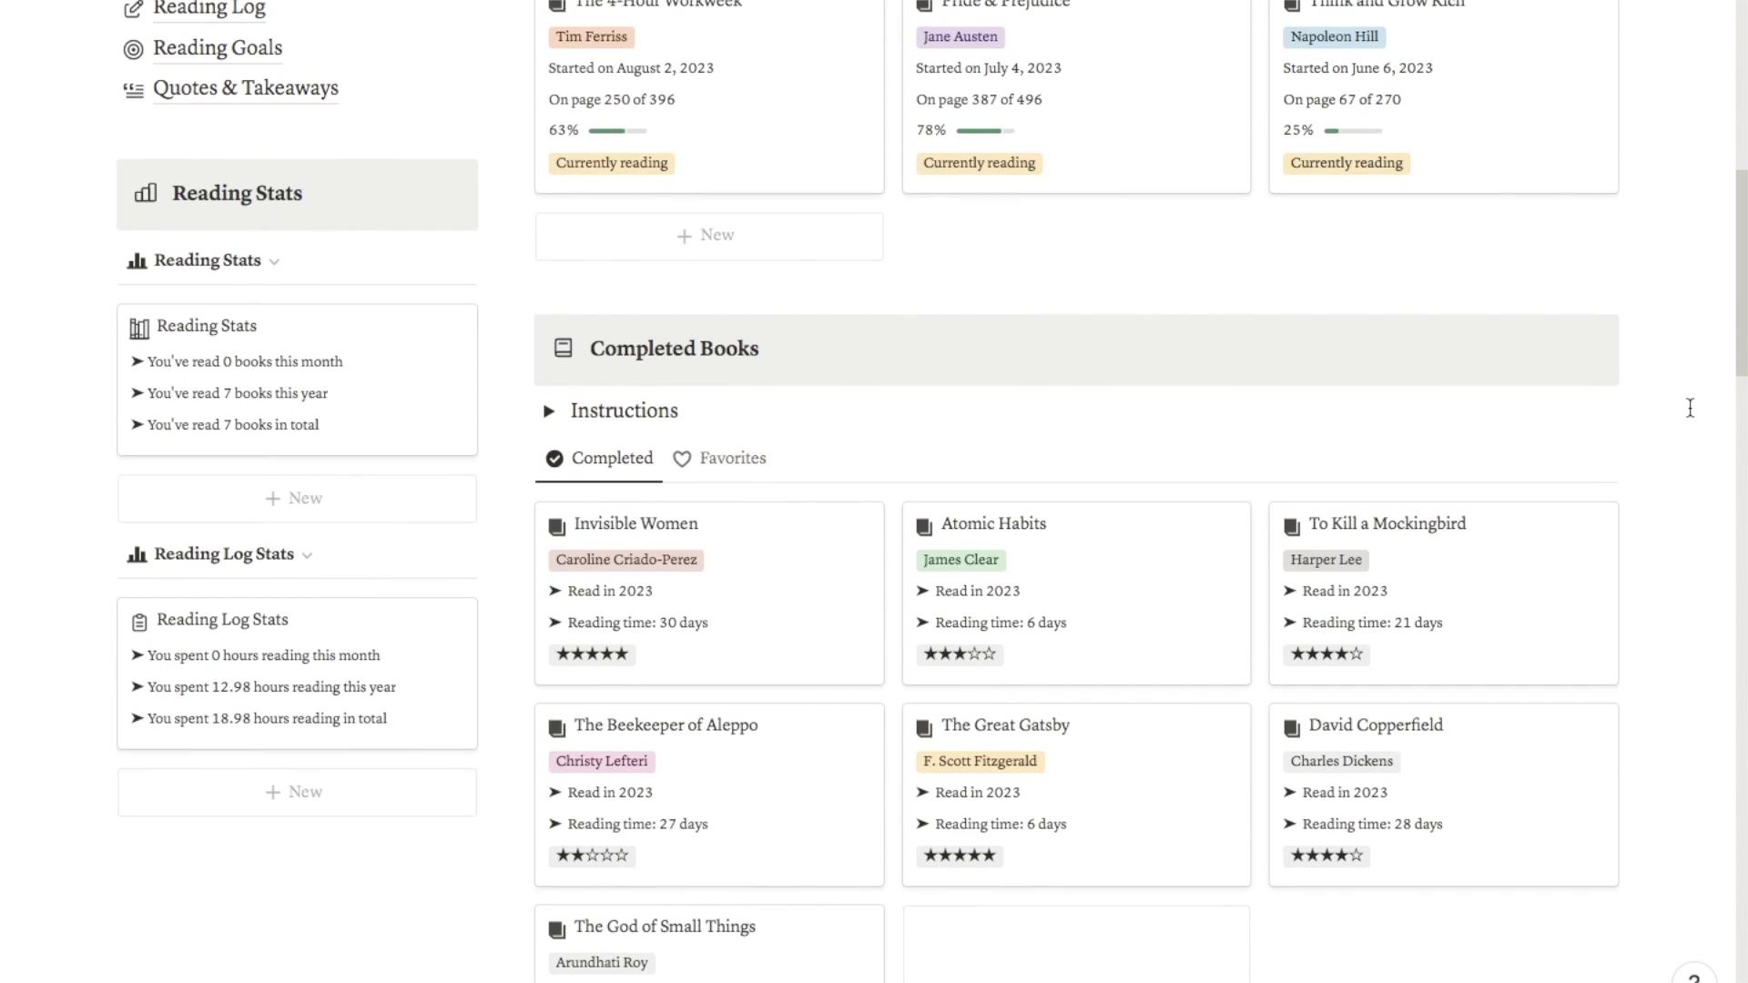